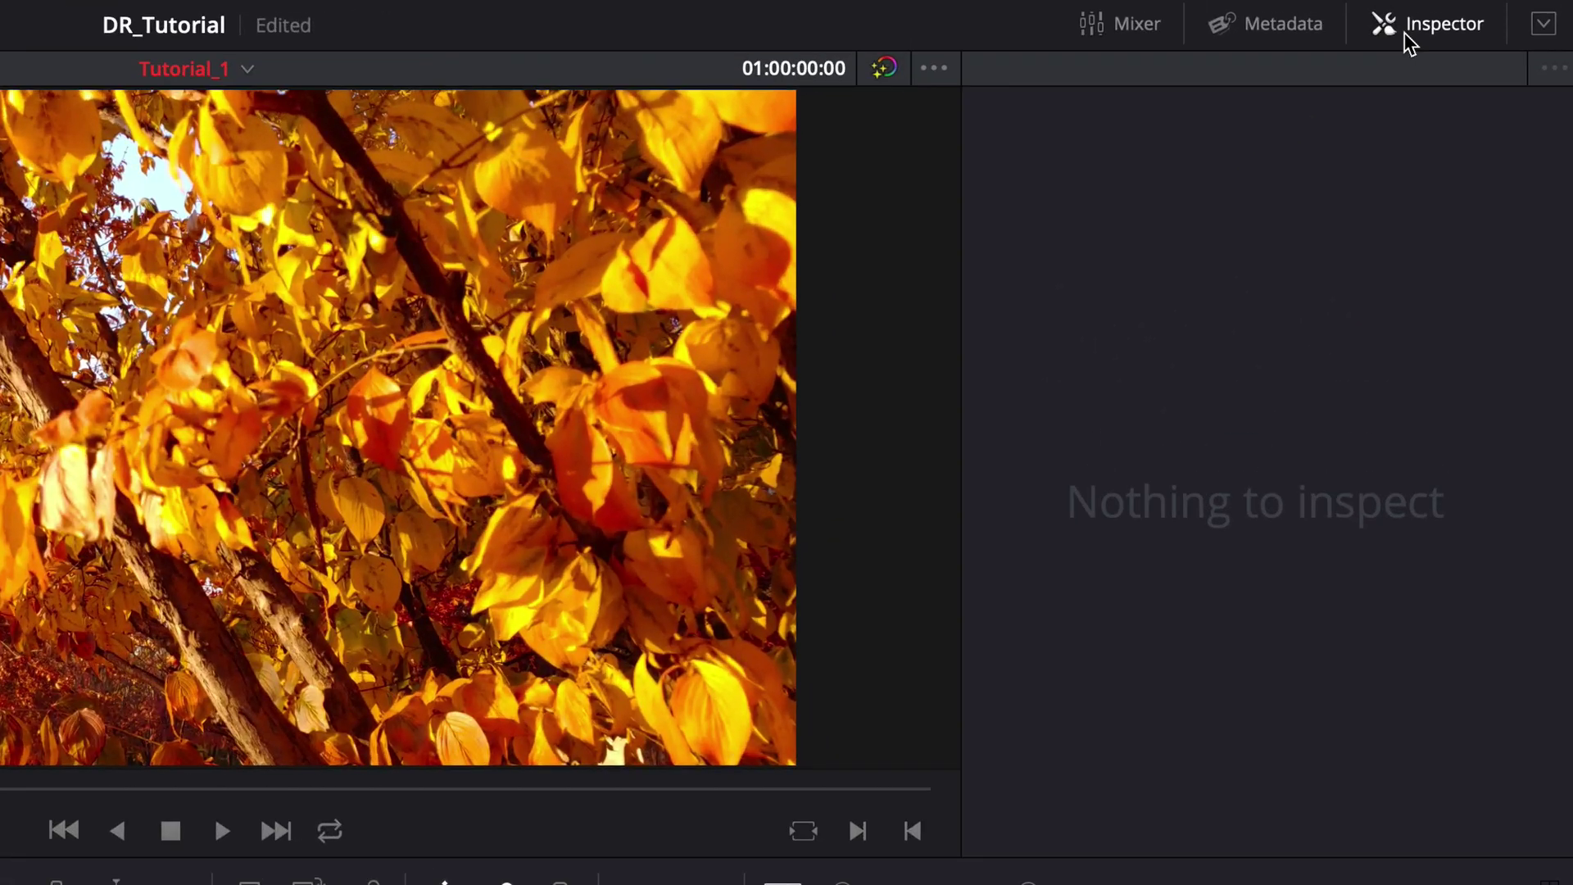
# - Show the Inspector and examine the video properties of the first timeline clip, 20181112_161341.mp4
pyautogui.click(1406, 34)
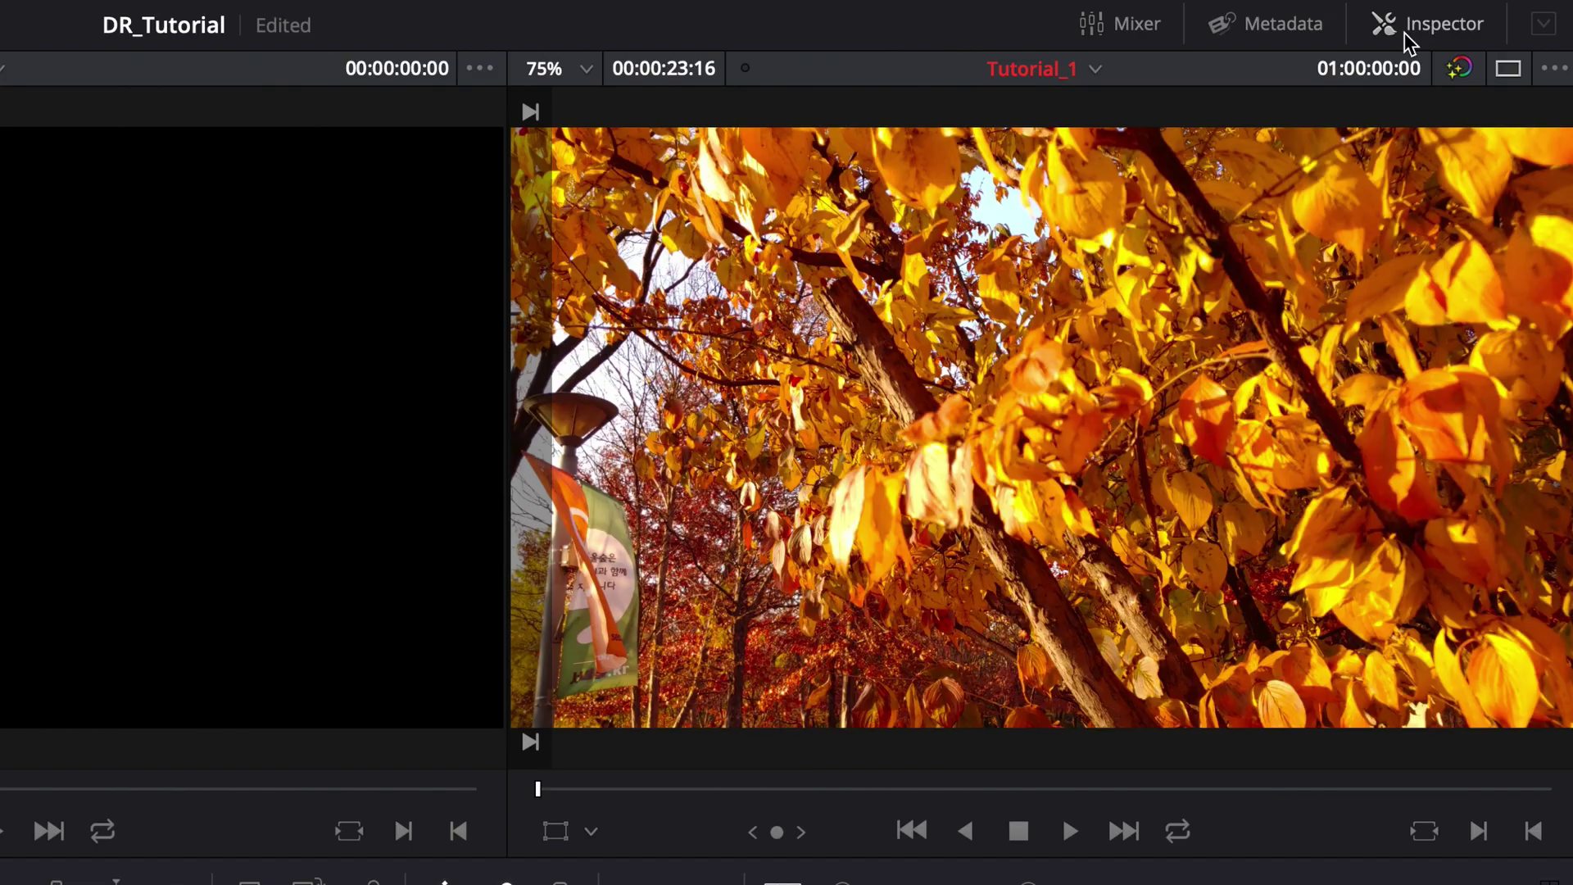
pyautogui.click(1406, 37)
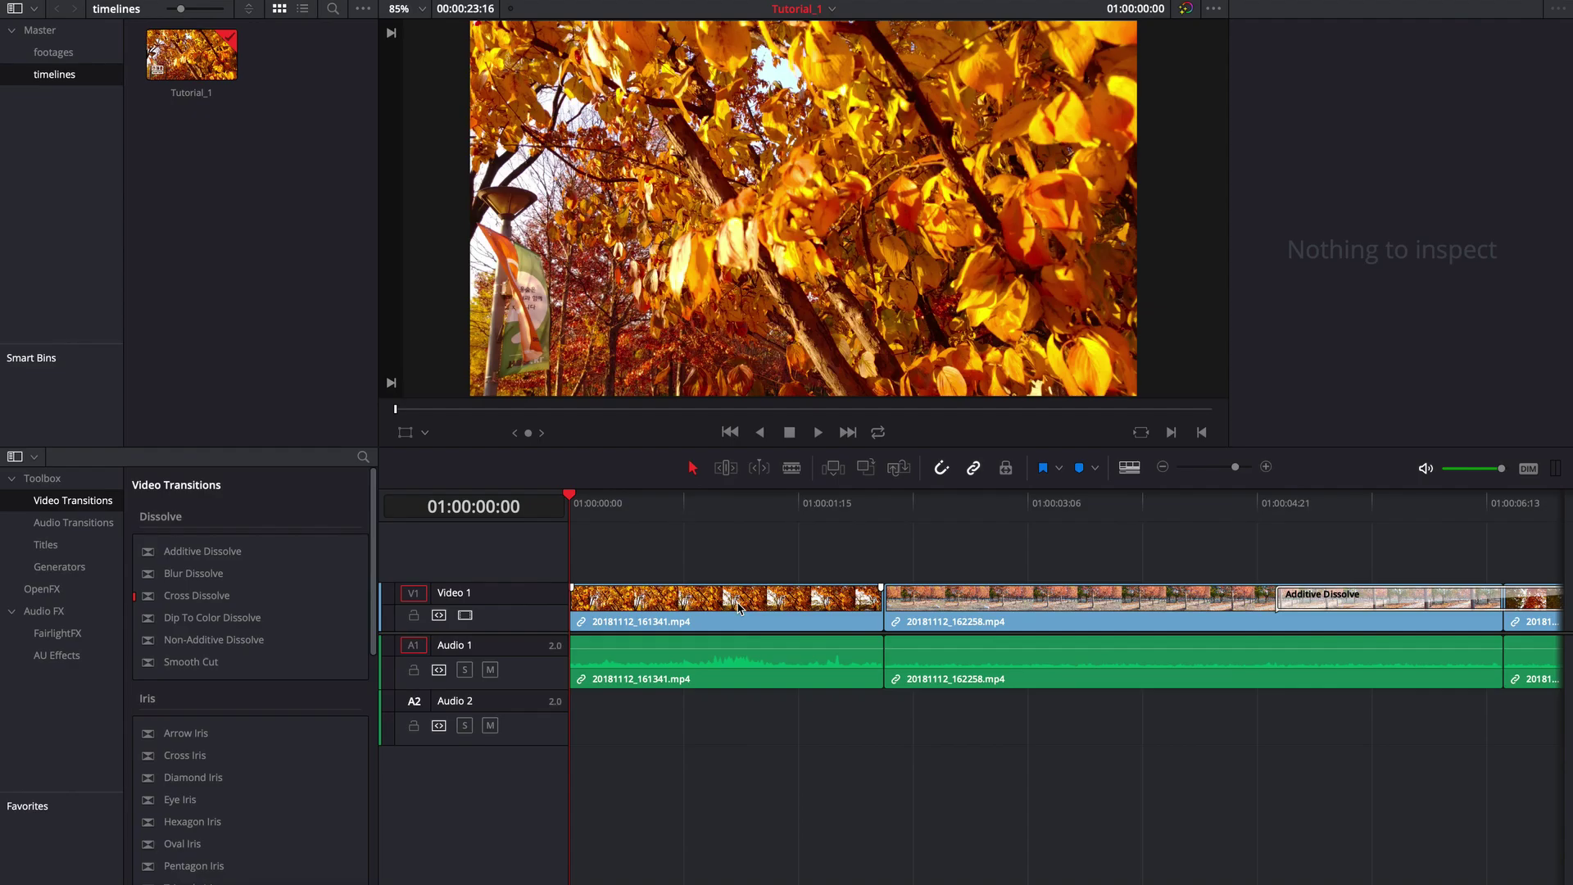
pyautogui.click(740, 607)
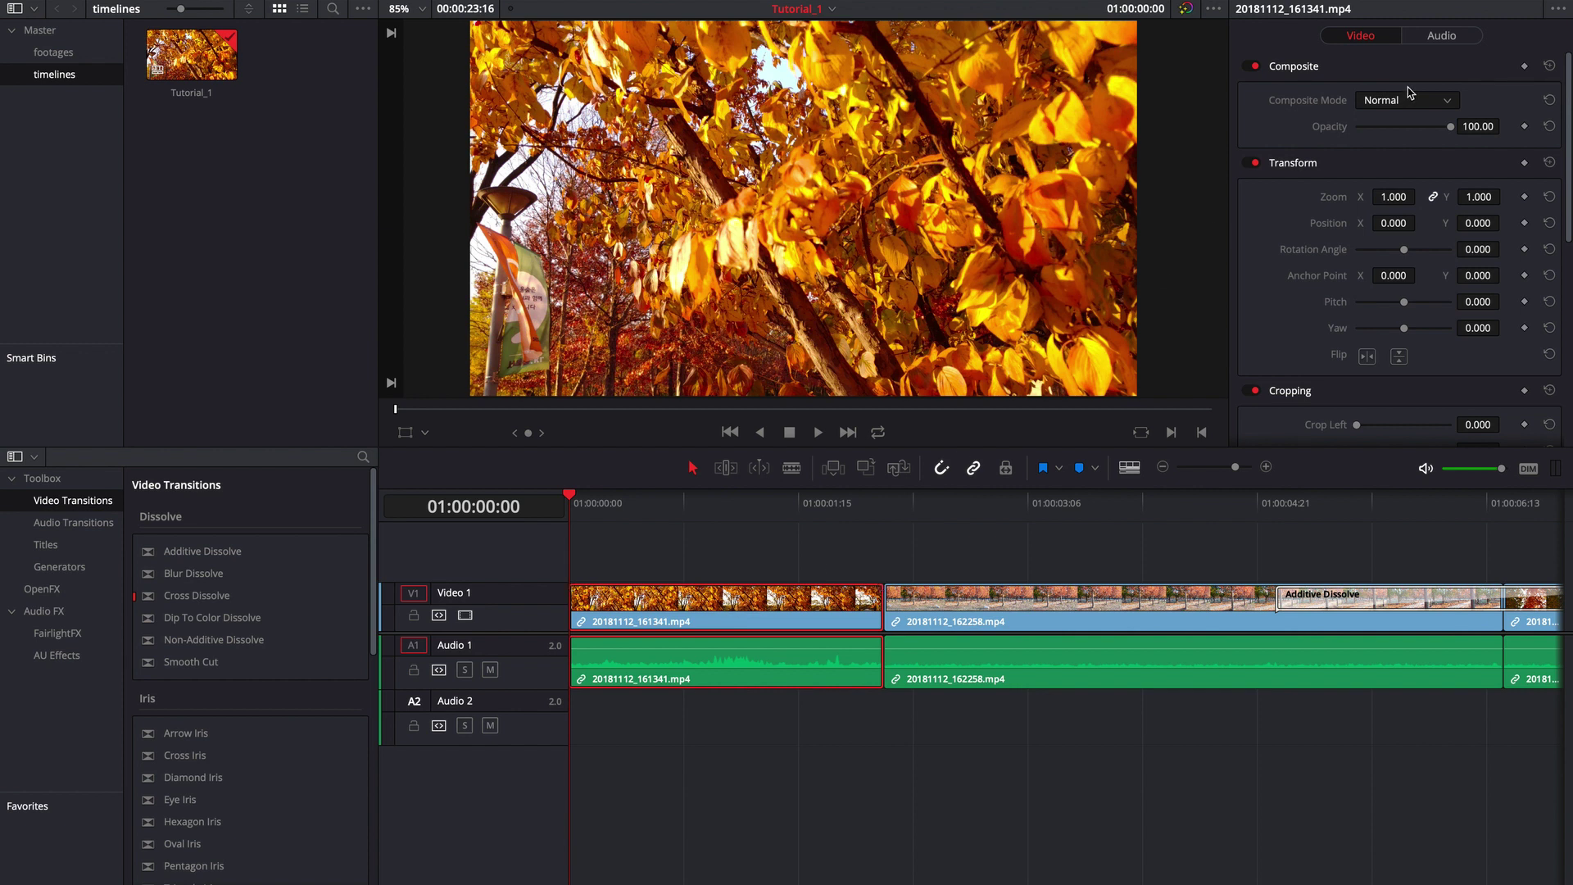
pyautogui.scroll(-8, 1409, 92)
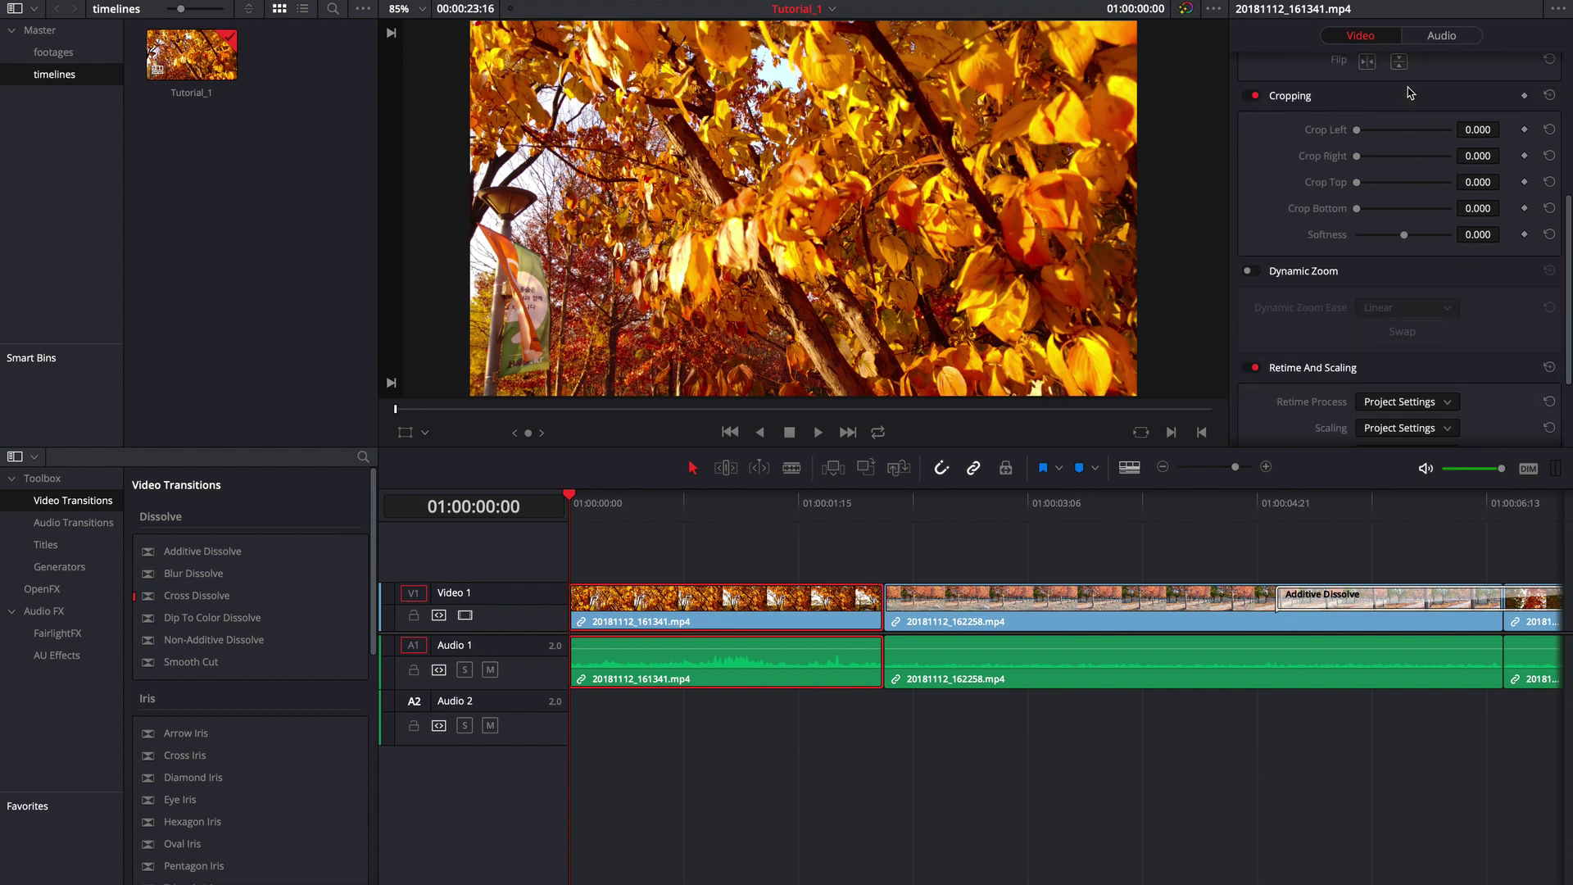
pyautogui.scroll(8, 1409, 92)
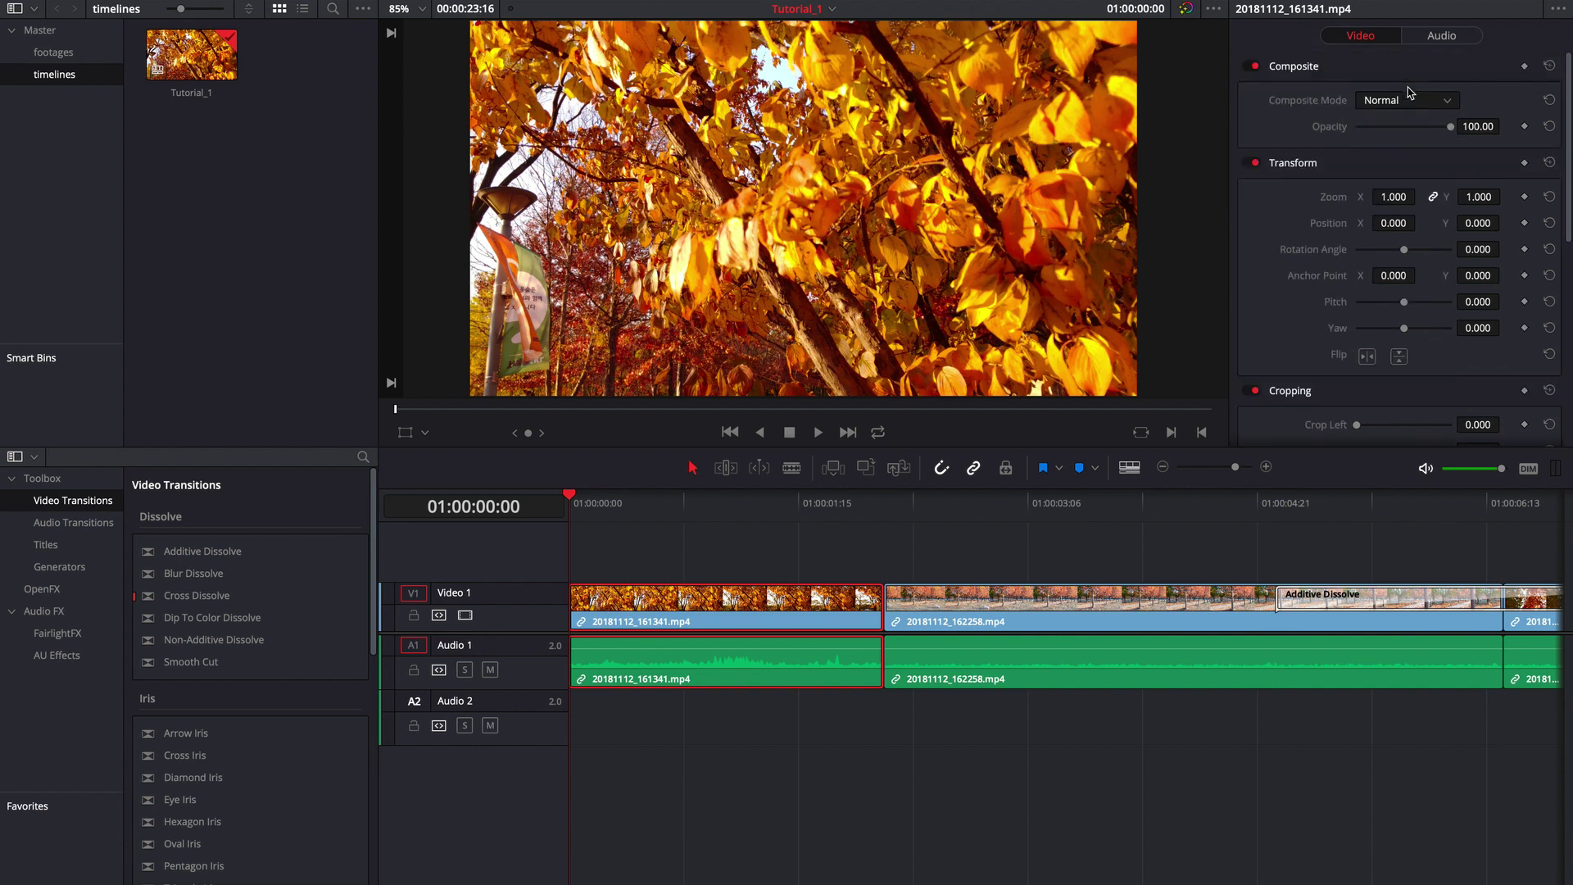
# - Try moving the first clip to Video 2, overlapping the second clip, and lowering its opacity to blend them
pyautogui.moveTo(1395, 132); pyautogui.dragTo(1466, 129)
pyautogui.click(692, 547)
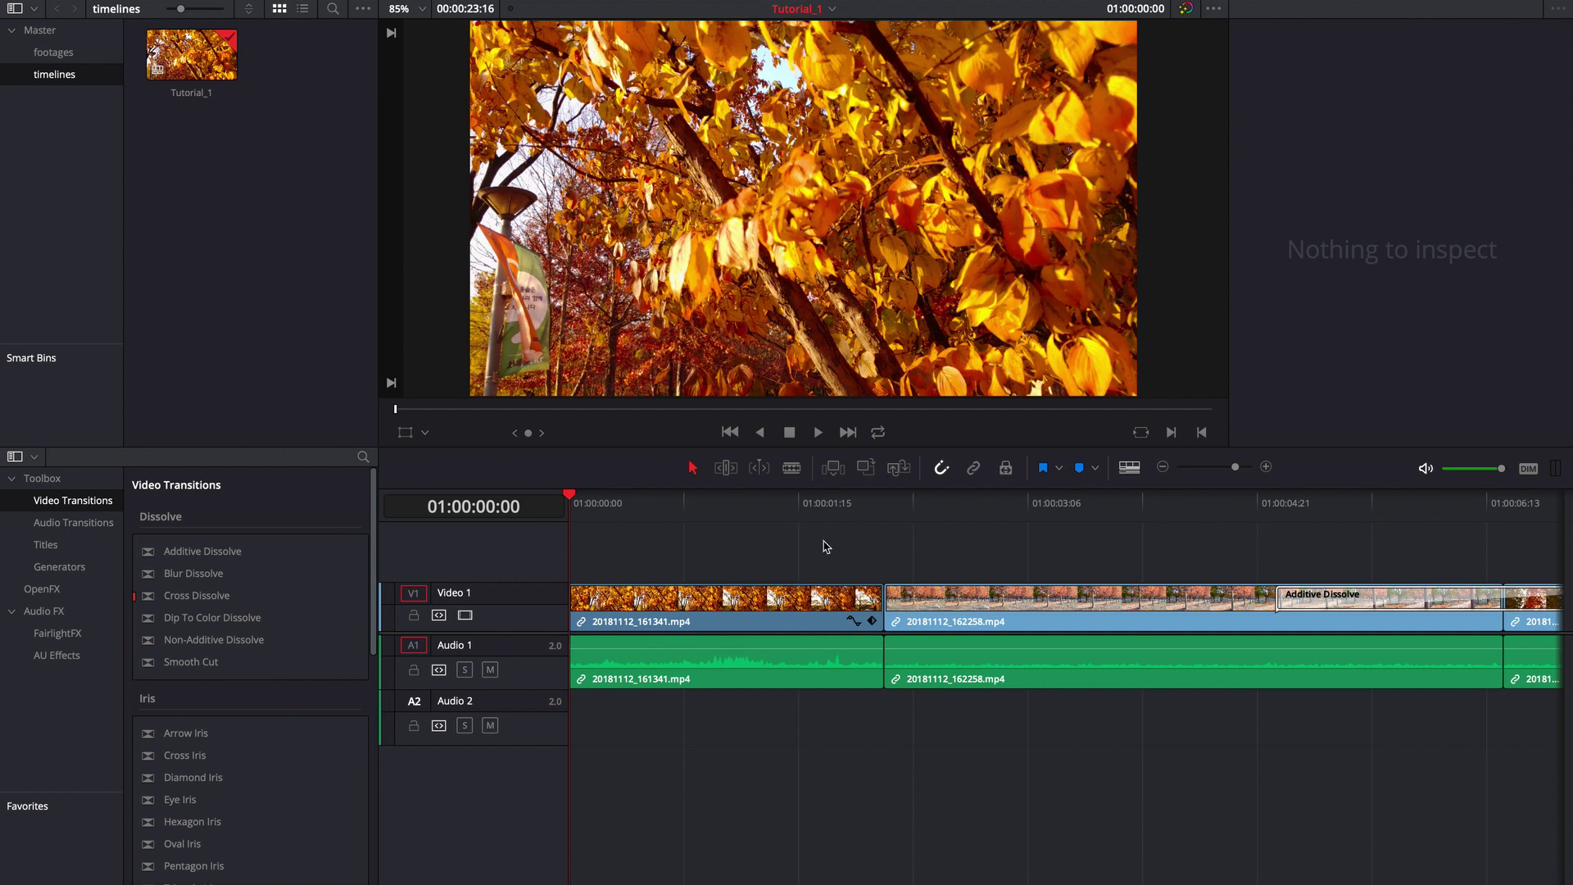
pyautogui.moveTo(776, 605); pyautogui.dragTo(1055, 555)
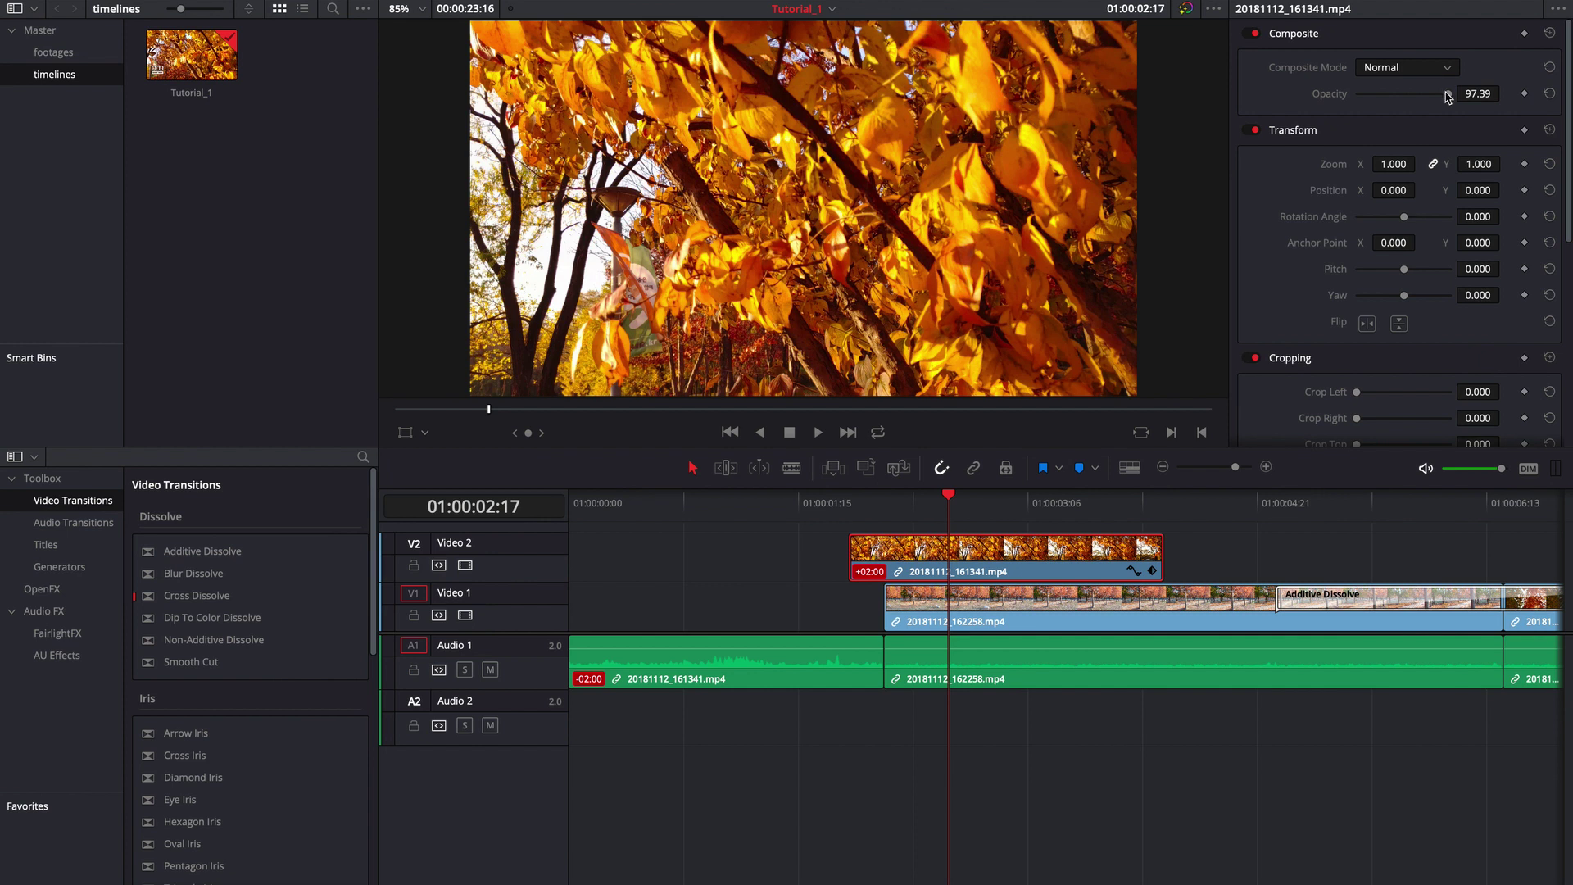
pyautogui.moveTo(1458, 99); pyautogui.dragTo(1393, 99)
pyautogui.moveTo(906, 499); pyautogui.dragTo(1083, 521)
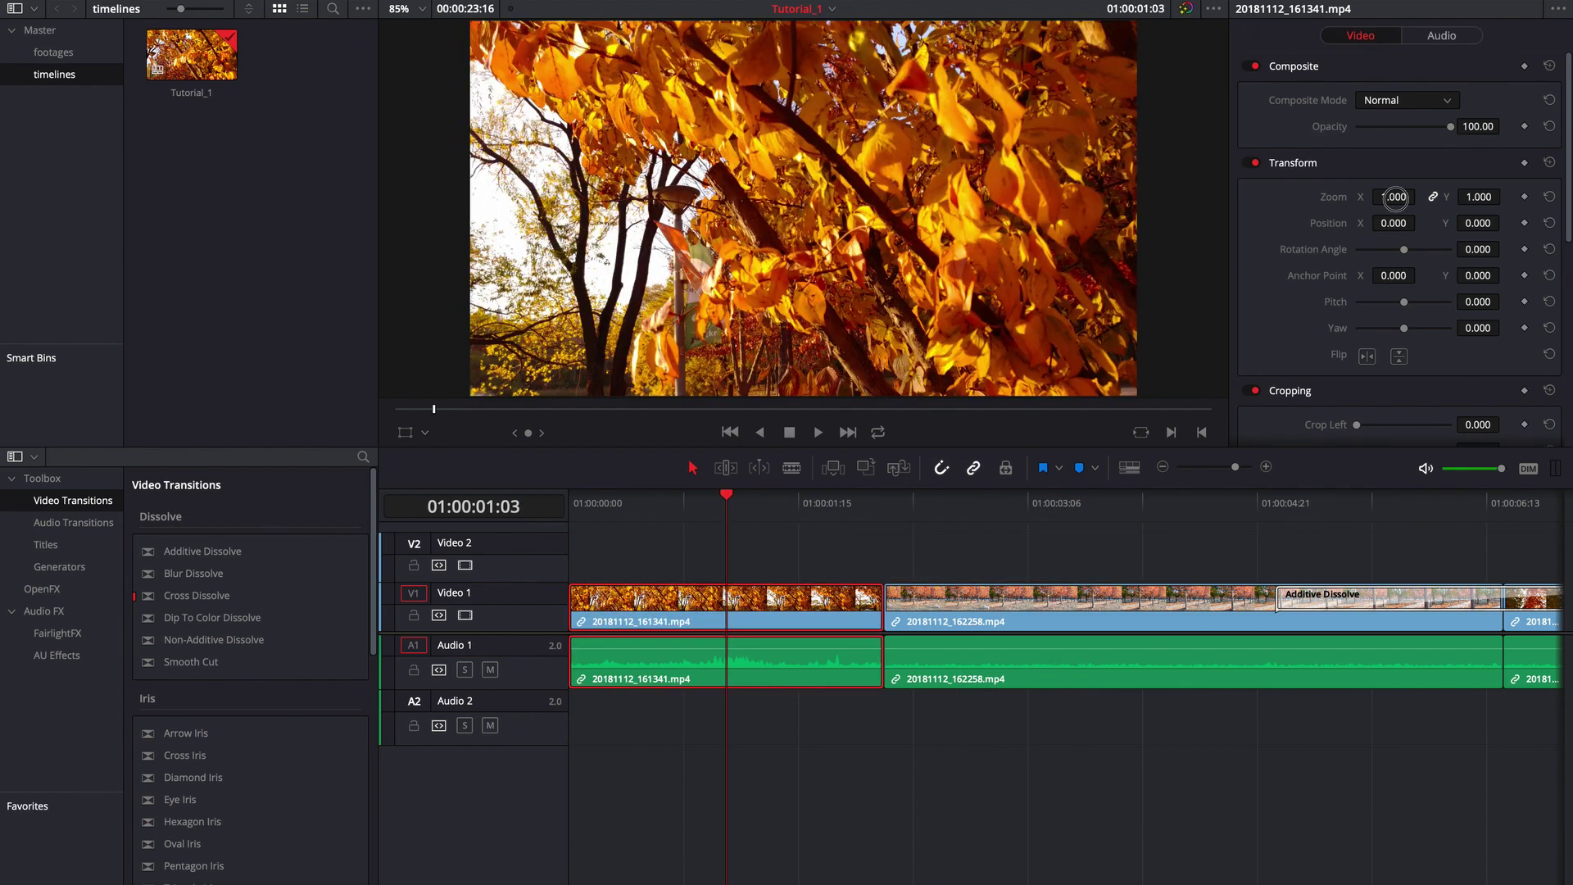
# - Try zoom and rotation changes on the first clip and shift its position to X 756, Y -472
pyautogui.moveTo(1395, 198); pyautogui.dragTo(1479, 198)
pyautogui.moveTo(1396, 226); pyautogui.dragTo(1013, 205)
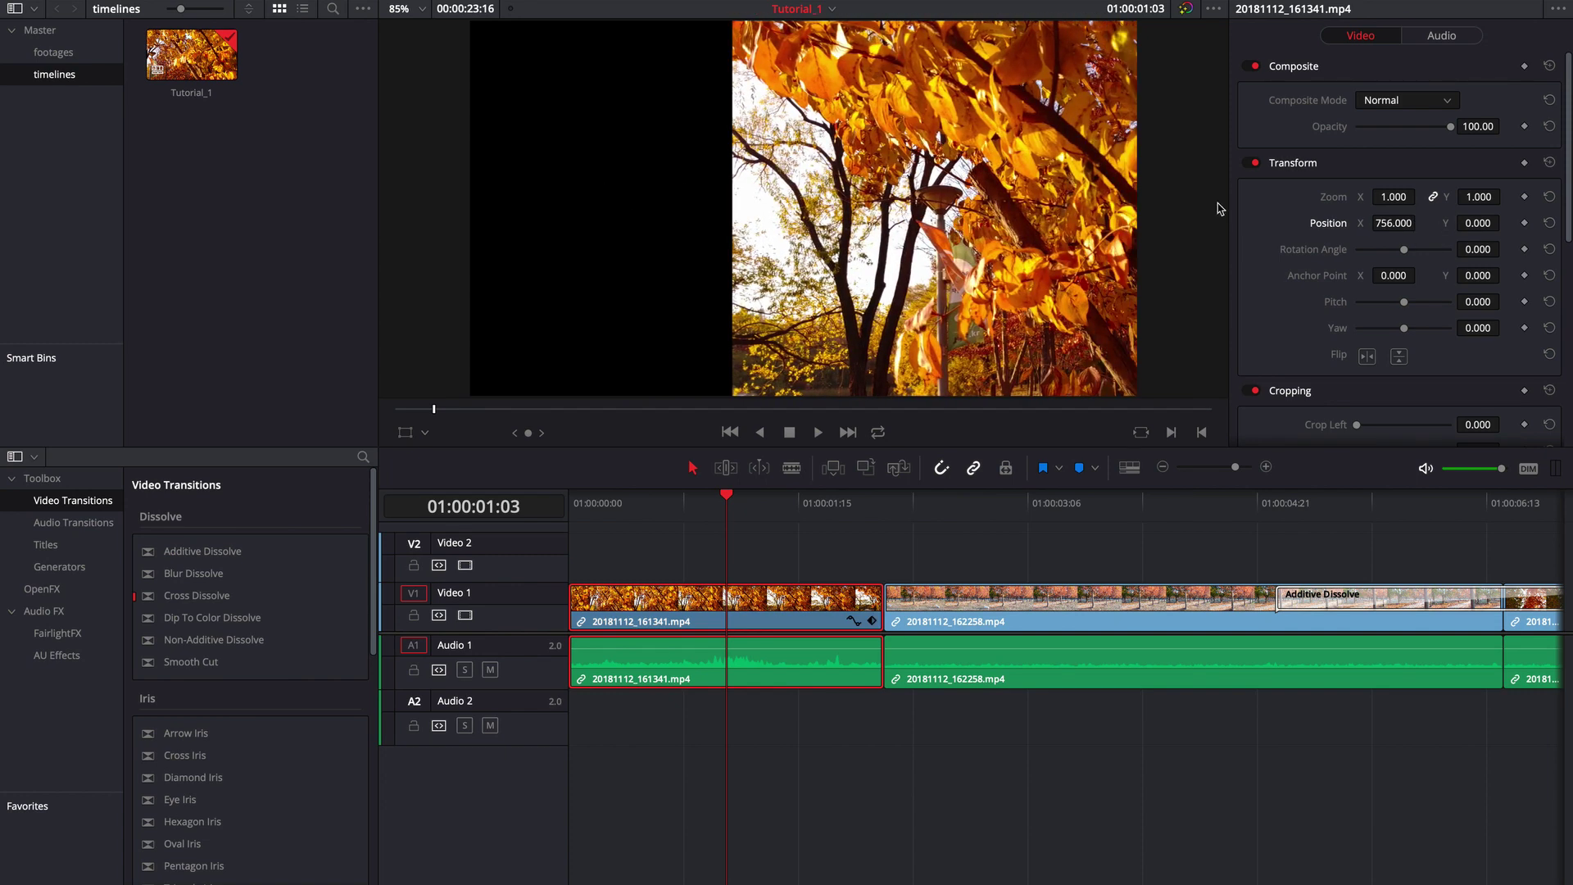
pyautogui.moveTo(1470, 223); pyautogui.dragTo(1094, 235)
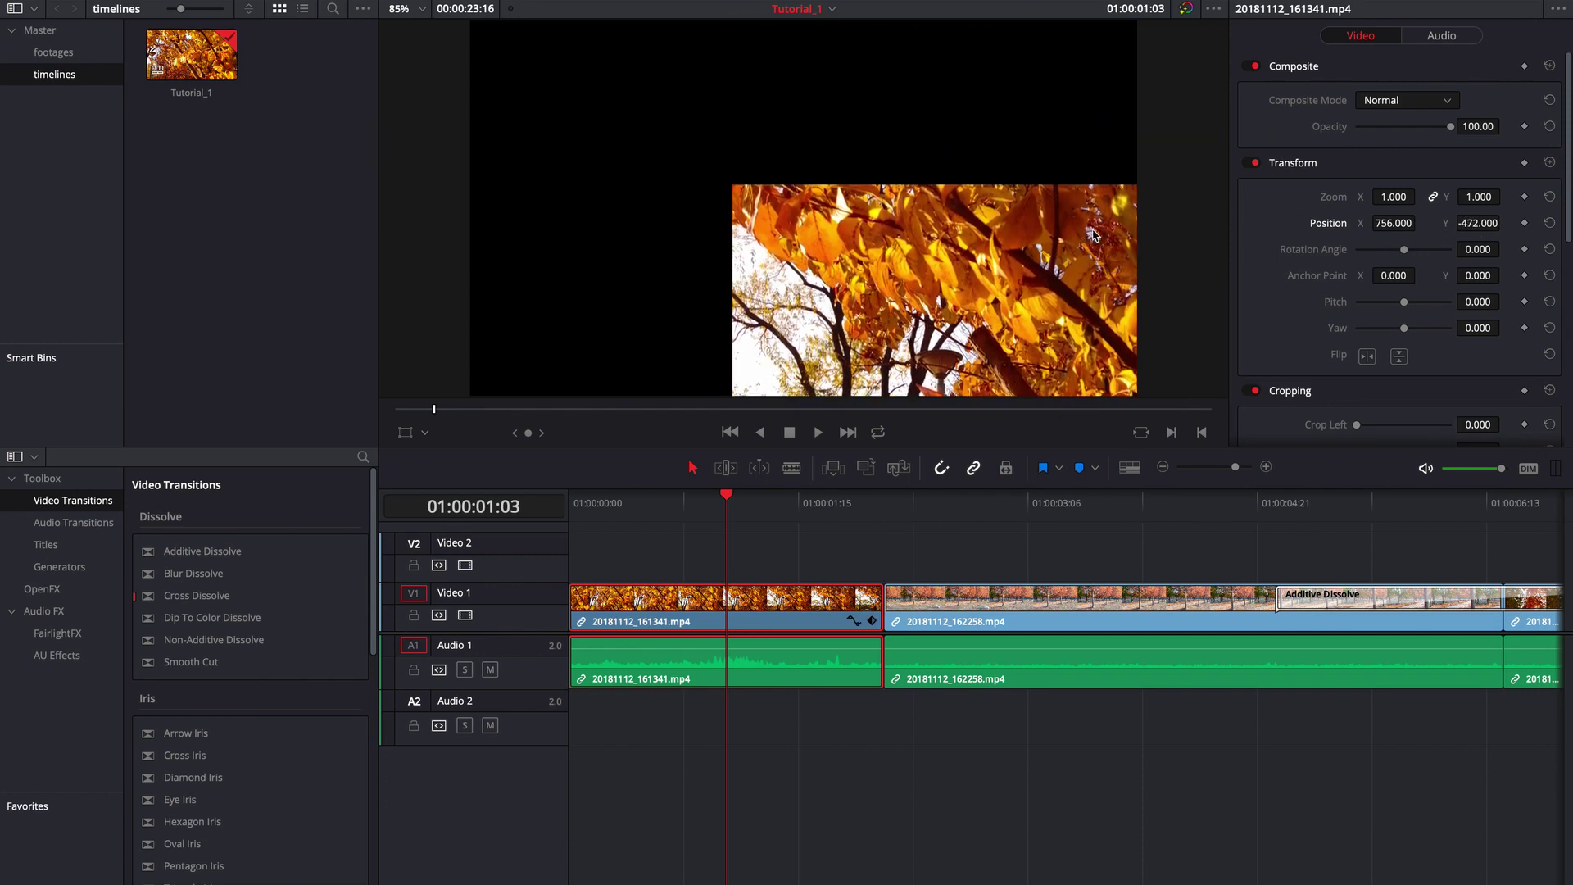
pyautogui.moveTo(1404, 249)
pyautogui.mouseDown()
pyautogui.moveTo(1416, 252)
pyautogui.moveTo(1403, 247)
pyautogui.mouseUp()
# - Try a pitch of 0.317, a yaw of 0.760 and a horizontal flip on the first clip, resetting pitch and yaw
pyautogui.moveTo(1478, 301); pyautogui.dragTo(1180, 181)
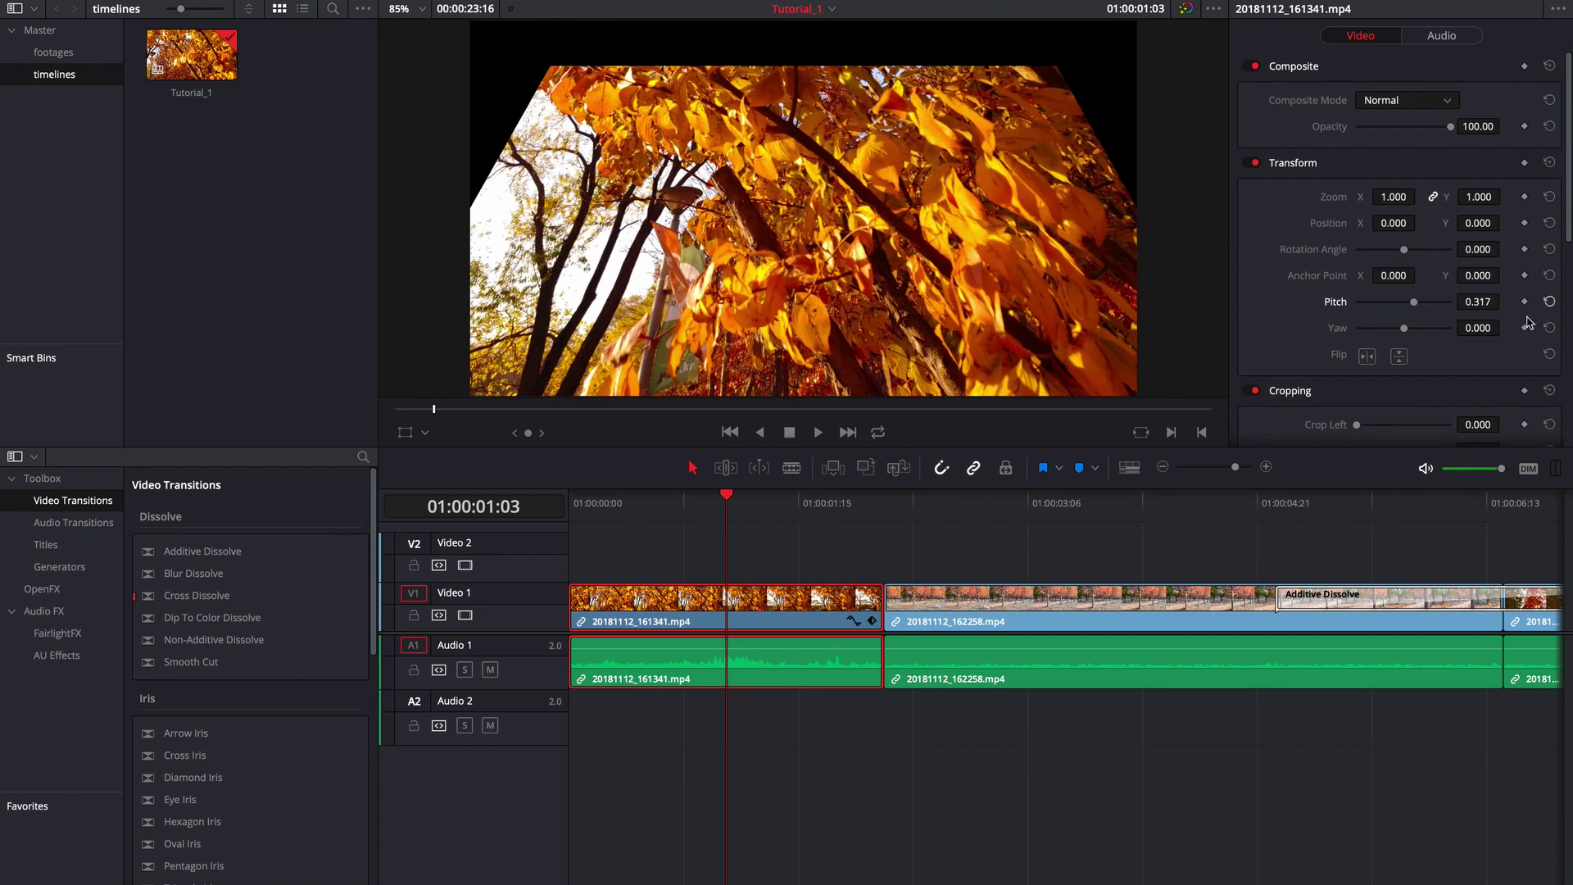
pyautogui.click(1549, 301)
pyautogui.moveTo(1478, 328); pyautogui.dragTo(1506, 371)
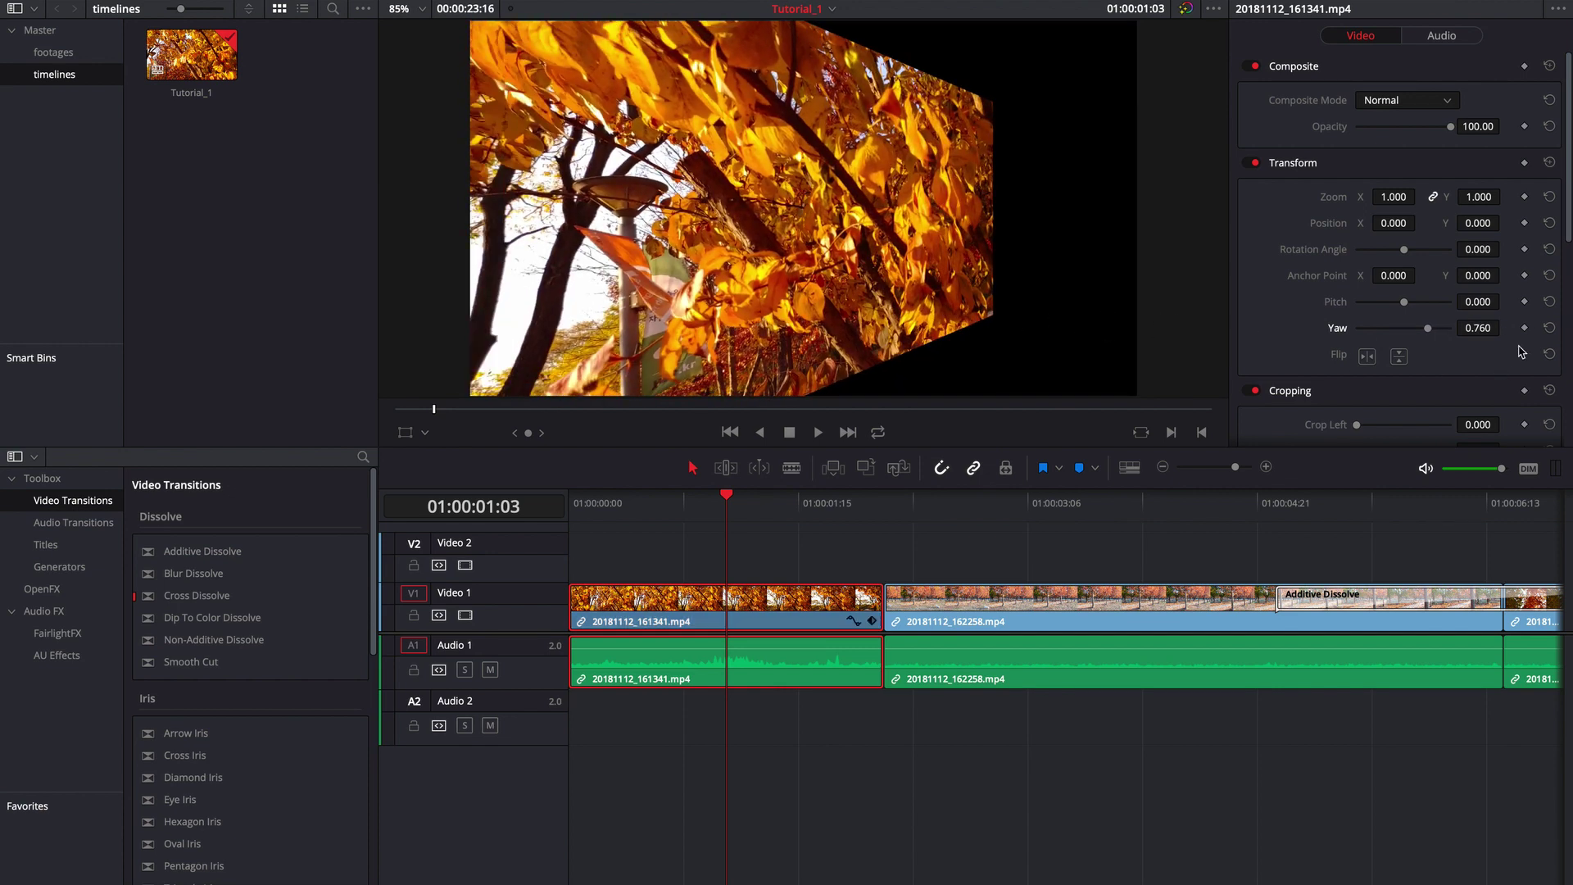
pyautogui.click(1549, 327)
pyautogui.click(1367, 358)
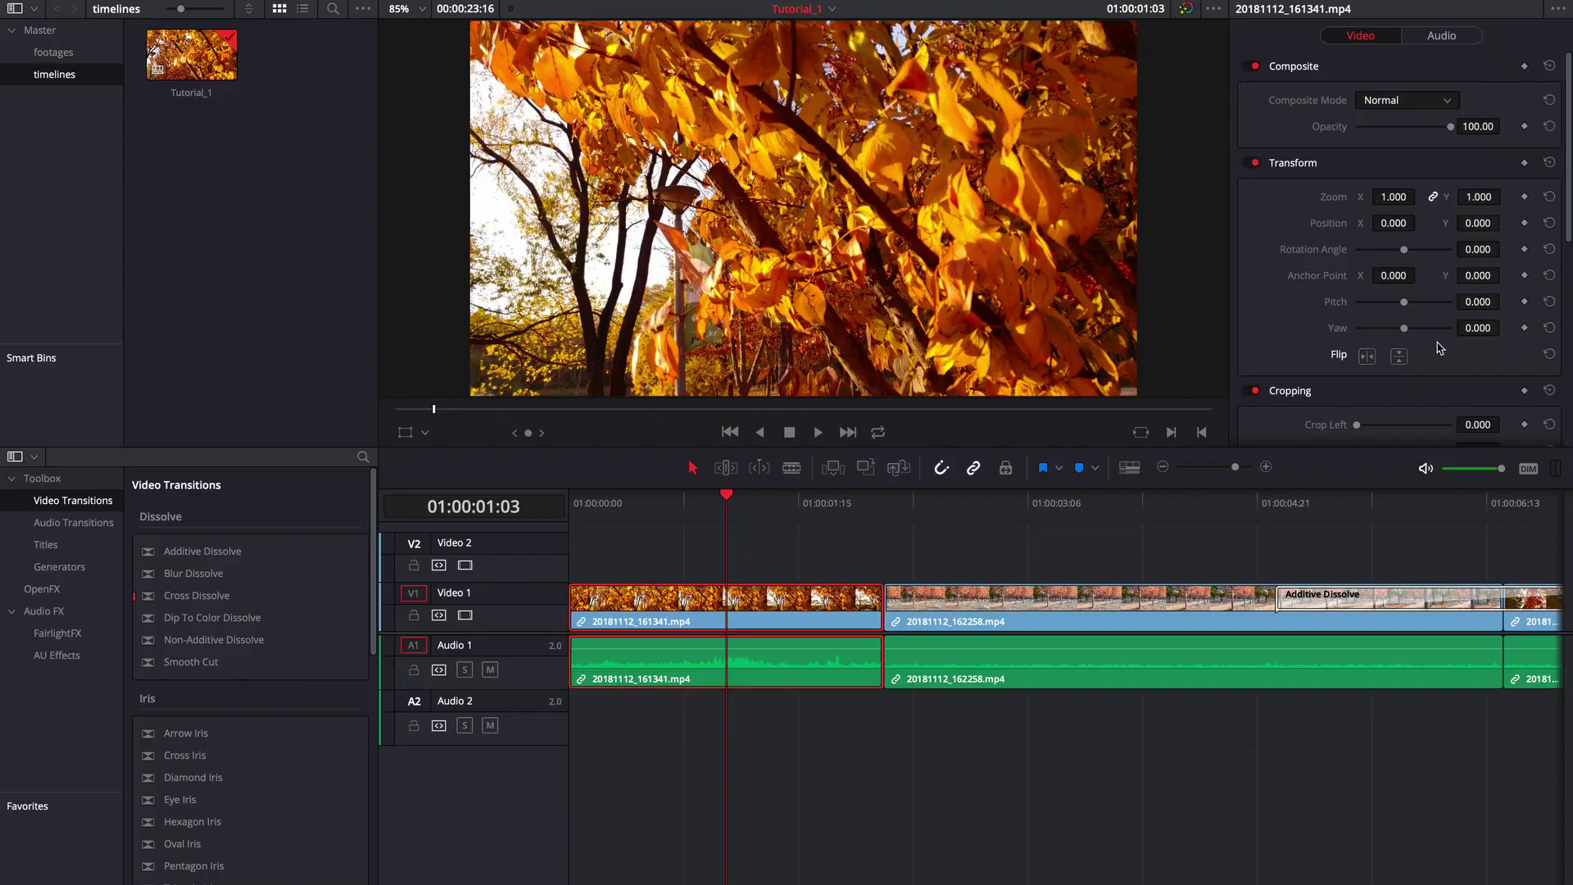
# - Try the Cropping settings on the first clip, starting with Crop Left
pyautogui.scroll(-4, 1439, 349)
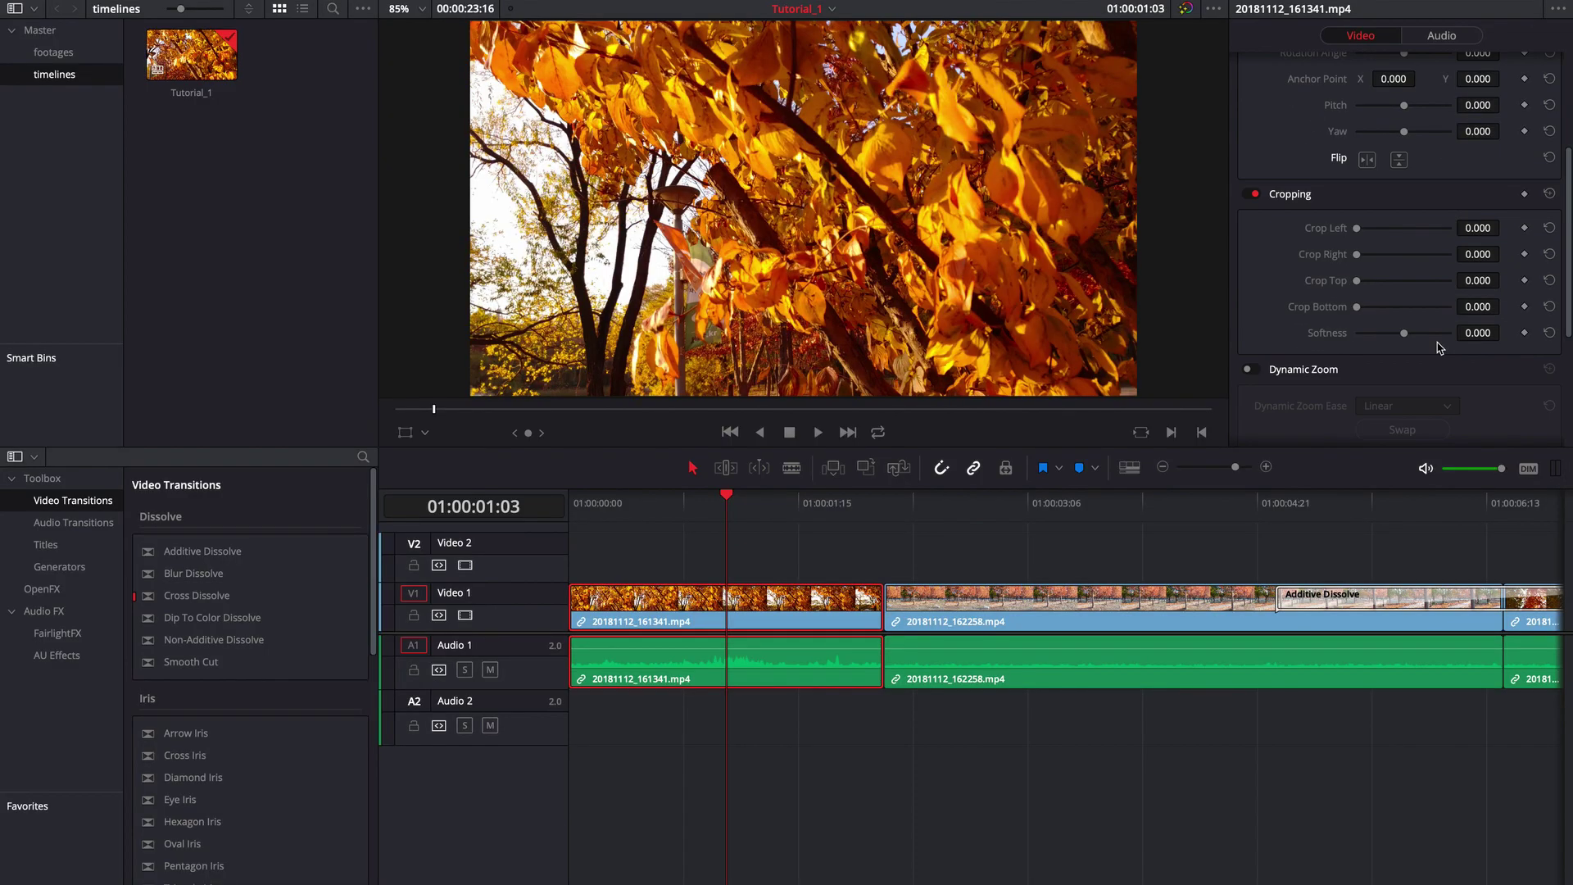
pyautogui.scroll(-2, 1420, 282)
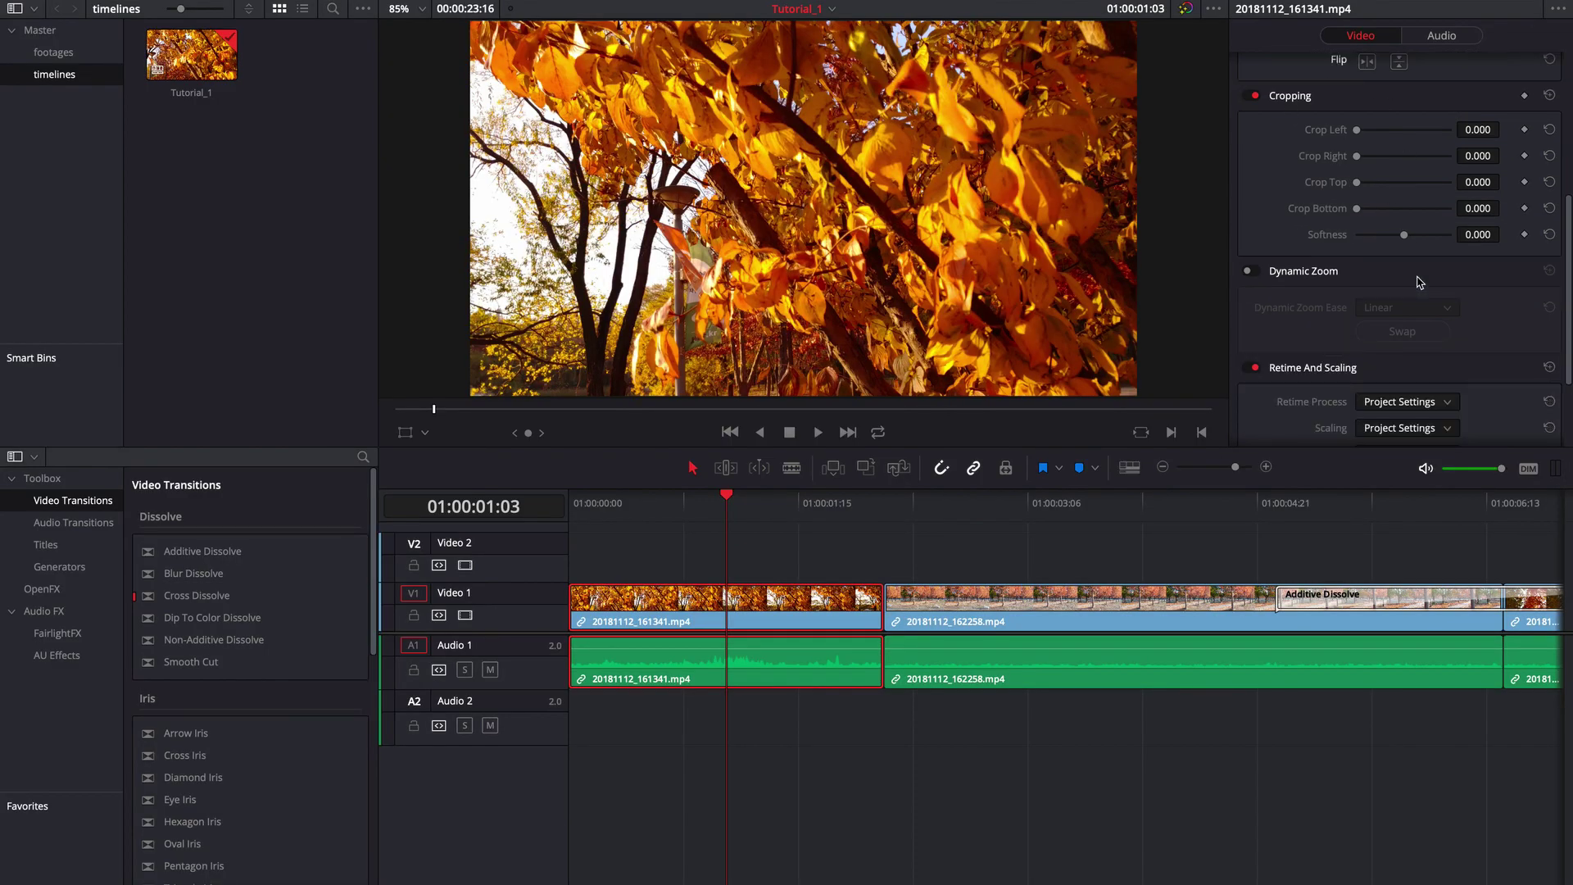
pyautogui.moveTo(1356, 129); pyautogui.dragTo(1445, 238)
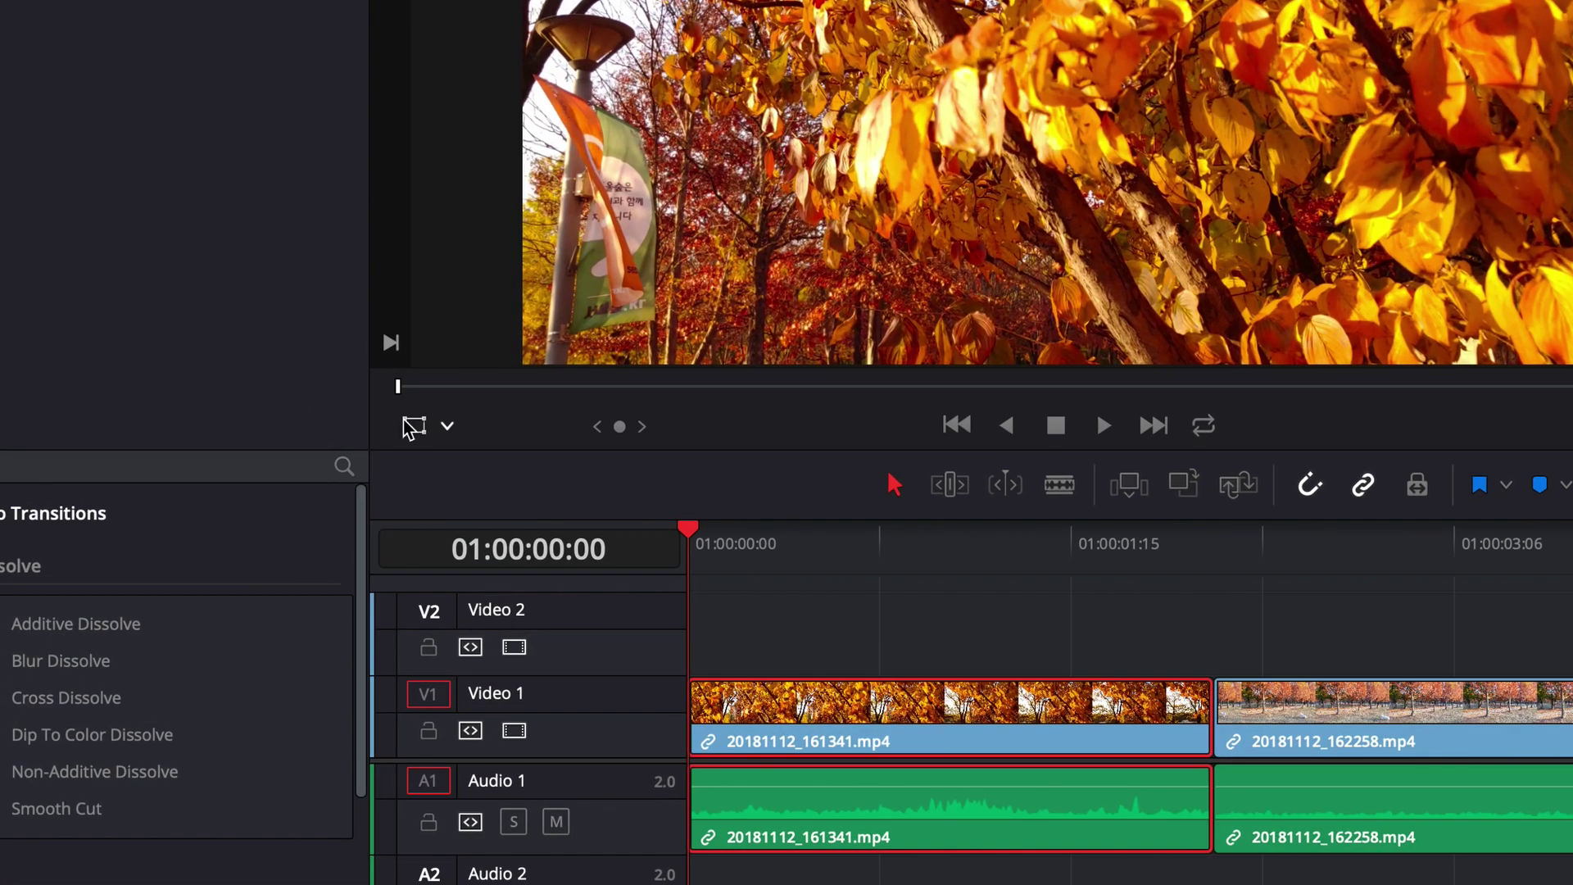
# - Use the on-screen Transform handles to resize and move the first clip to zoom X 0.948, Y 0.965 and position X 6.824, Y -1.487
pyautogui.click(405, 422)
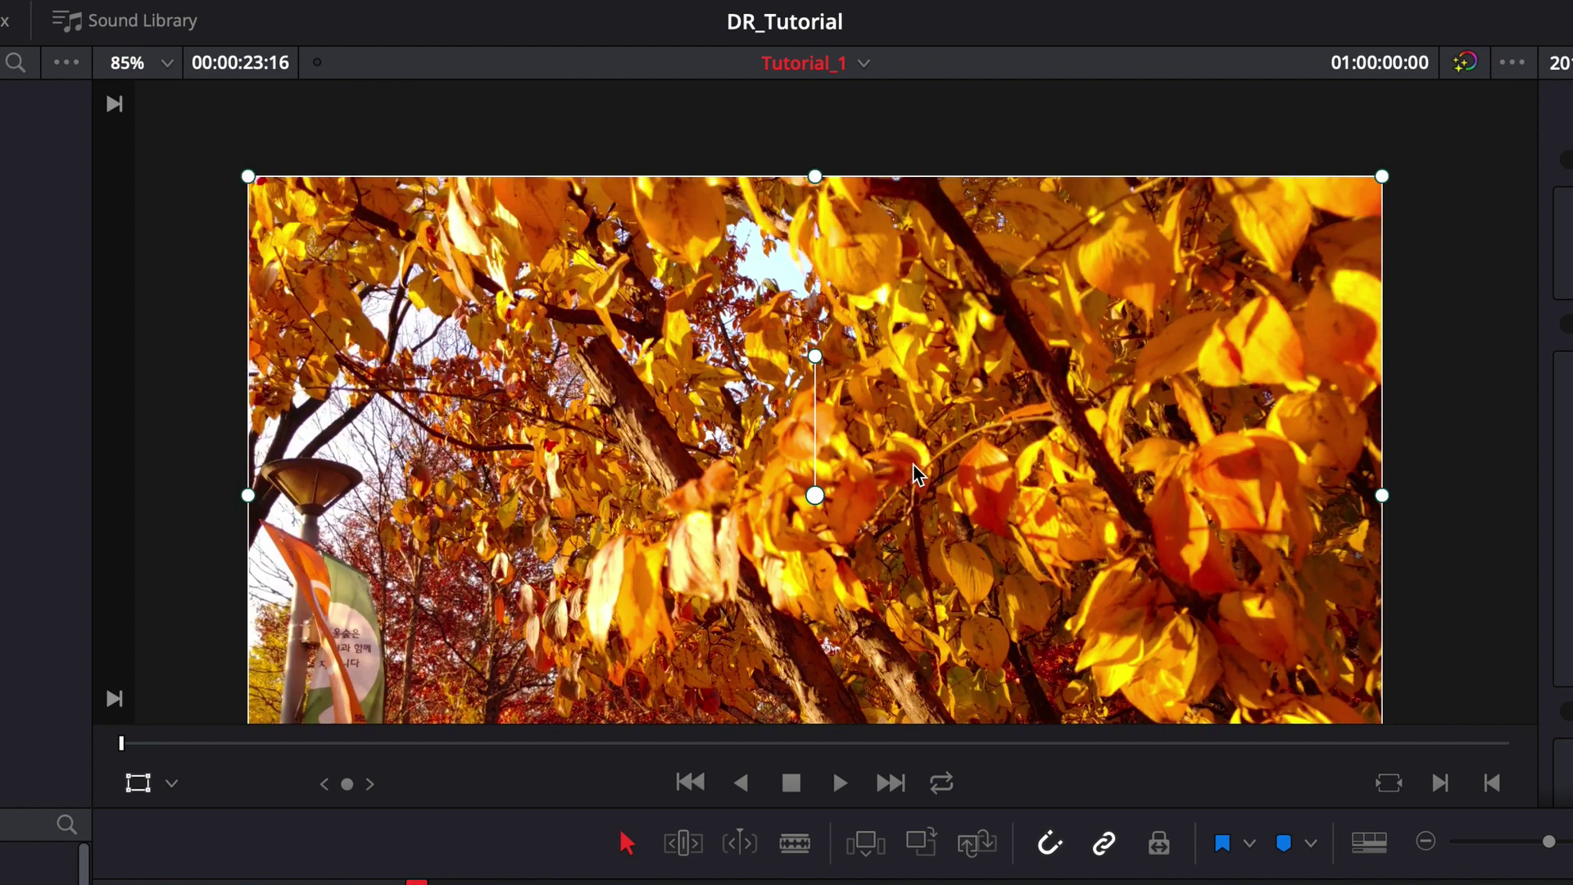
pyautogui.scroll(-3, 918, 473)
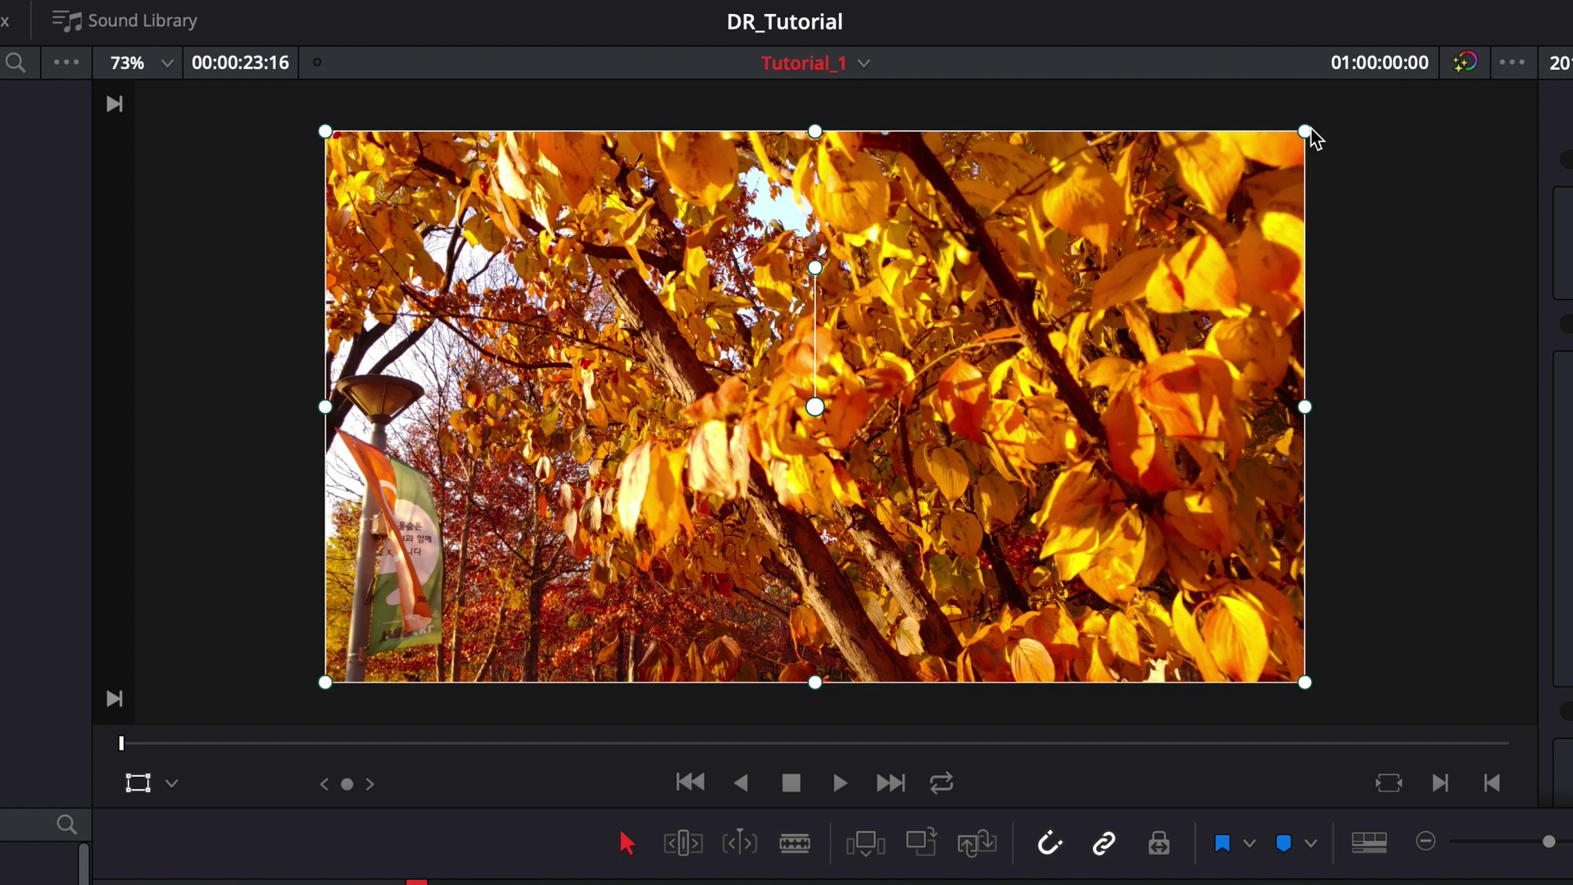
pyautogui.moveTo(1289, 144); pyautogui.dragTo(1045, 283)
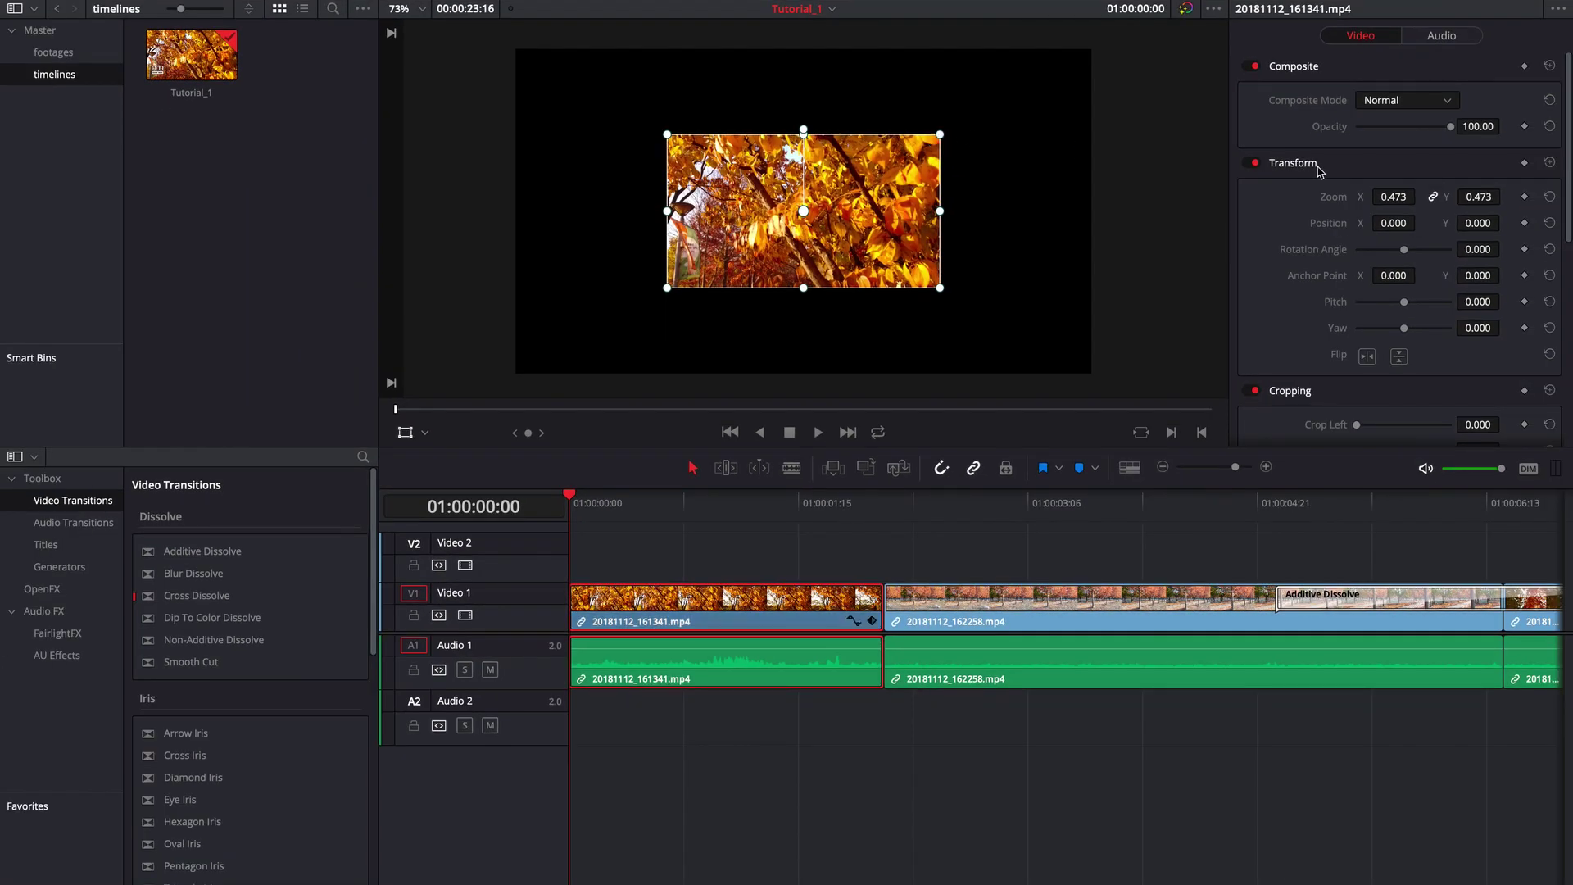
pyautogui.moveTo(942, 140); pyautogui.dragTo(1061, 66)
pyautogui.moveTo(1061, 211)
pyautogui.mouseDown()
pyautogui.moveTo(900, 213)
pyautogui.moveTo(1077, 217)
pyautogui.mouseUp()
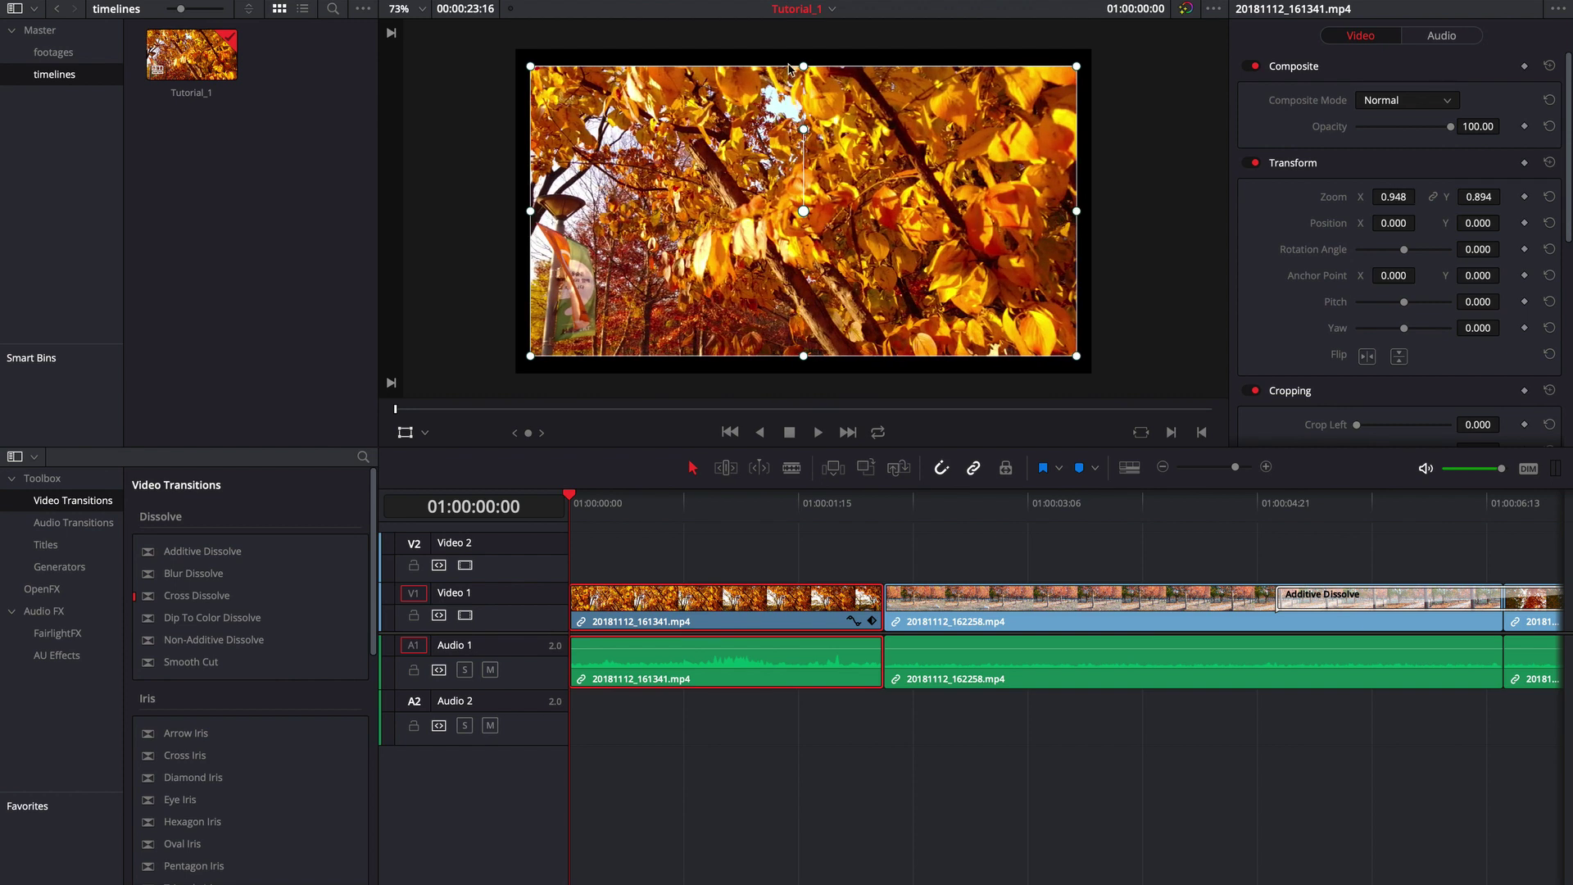
pyautogui.moveTo(799, 69); pyautogui.dragTo(793, 158)
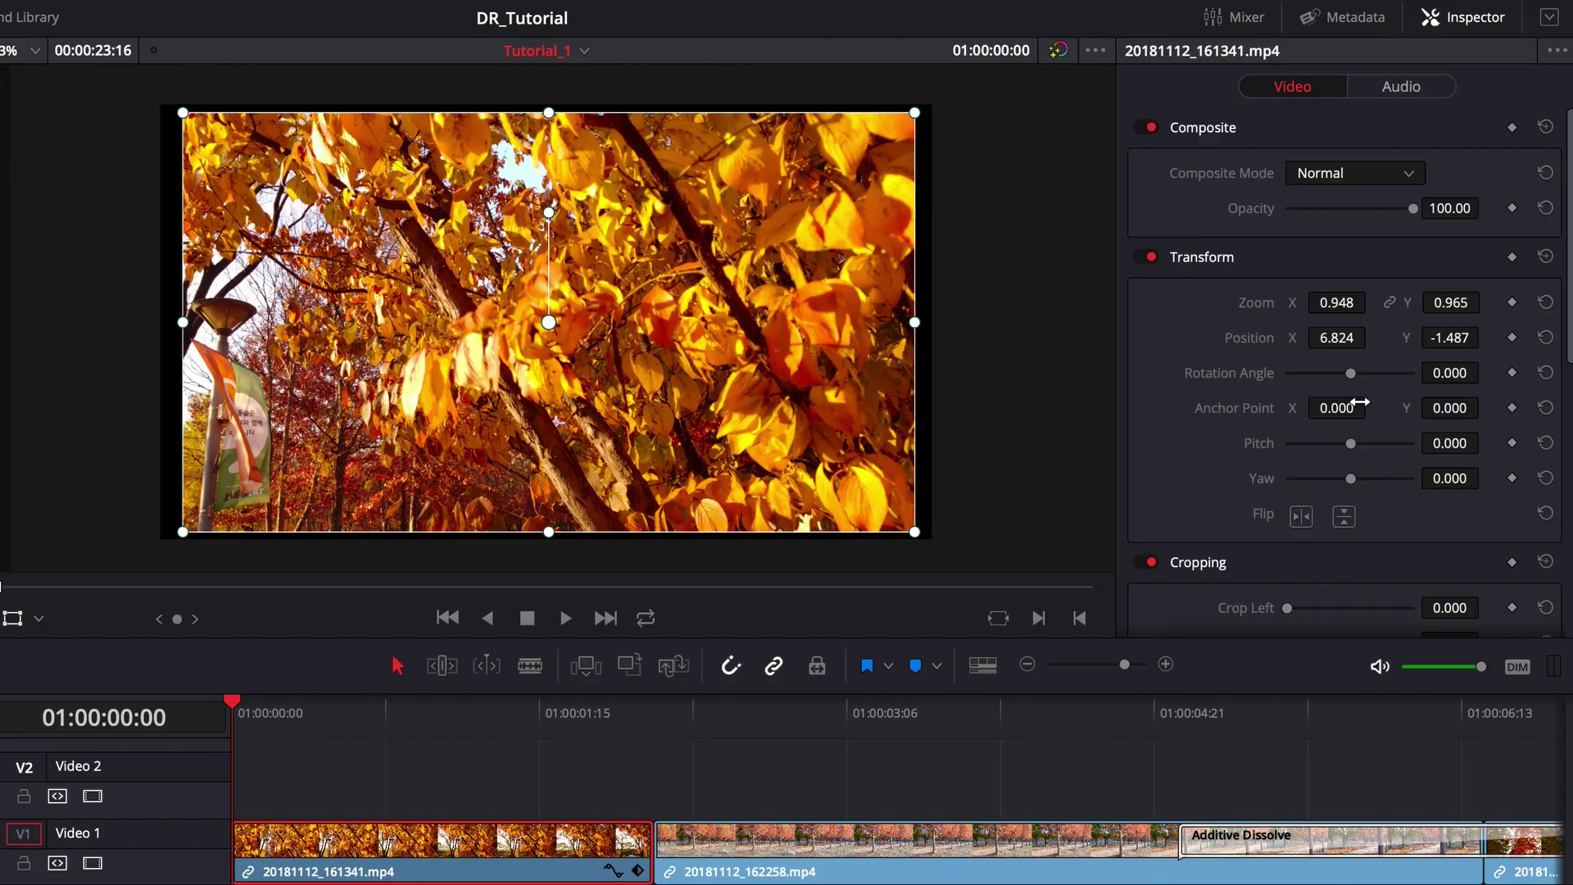
# - Try an anchor point X of 190 on the first clip and rotate it around that point
pyautogui.moveTo(1328, 408); pyautogui.dragTo(1536, 425)
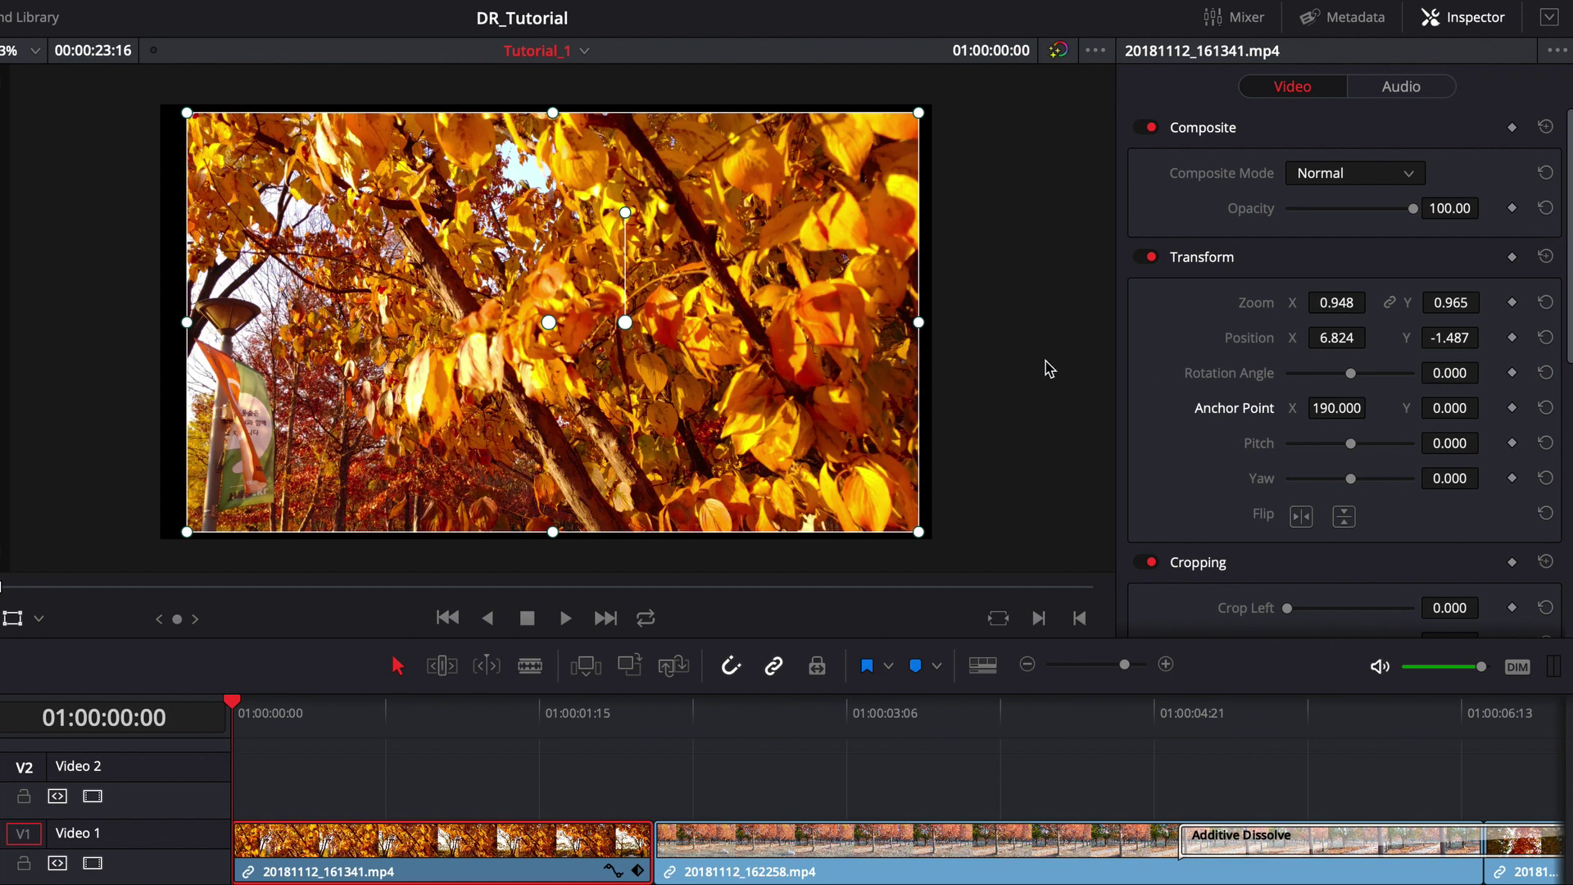
pyautogui.moveTo(1356, 381); pyautogui.dragTo(1388, 381)
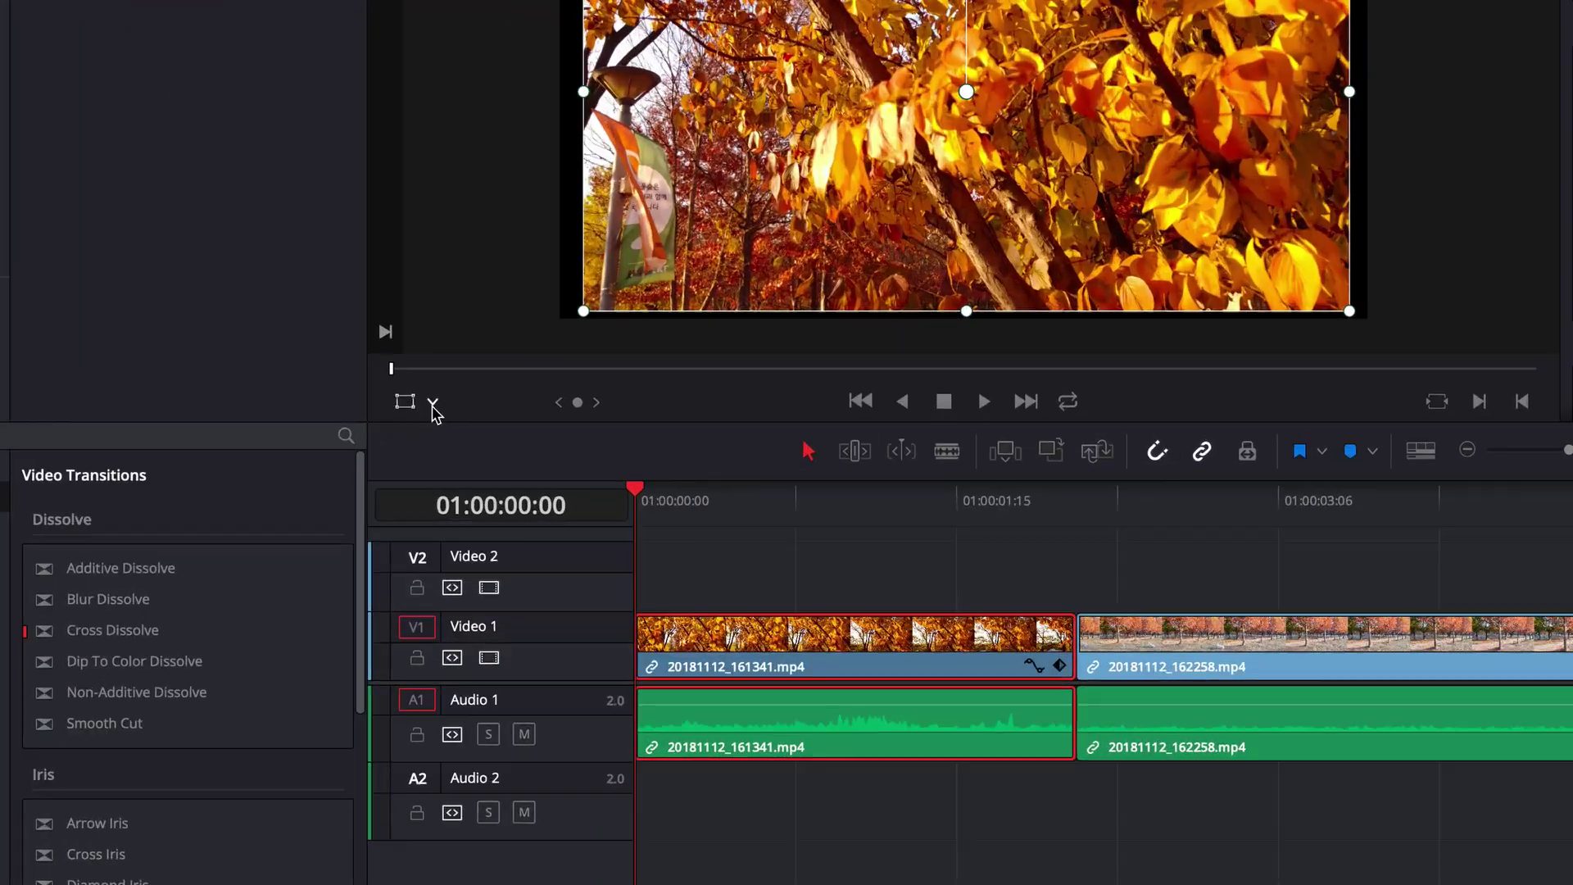
# - Switch the viewer overlay to Crop and crop the first clip inward from its right edge
pyautogui.click(432, 399)
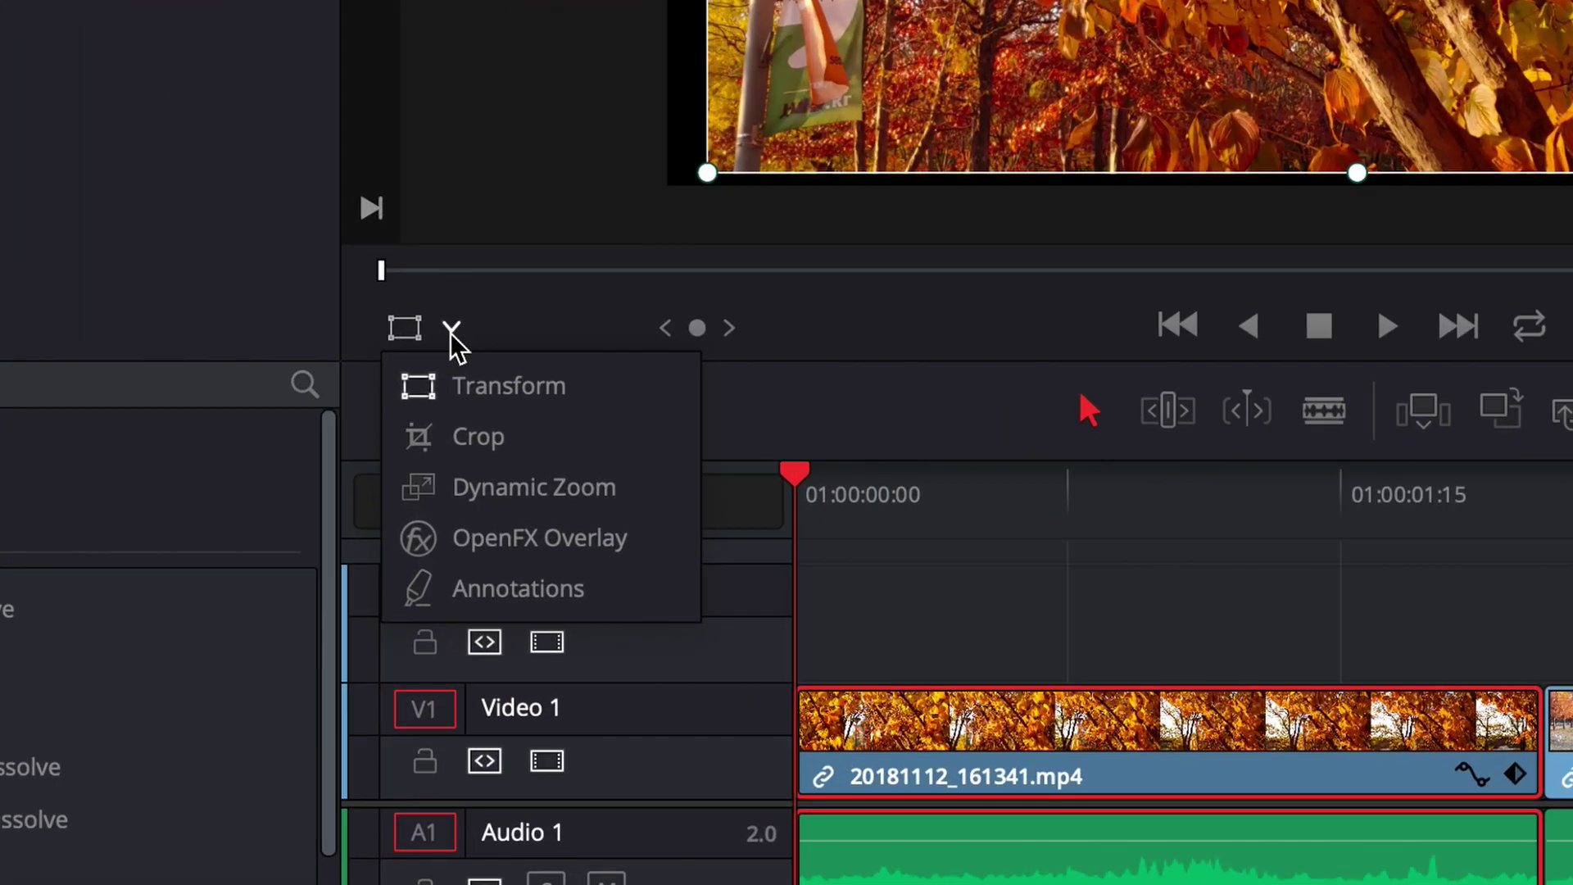
pyautogui.click(465, 439)
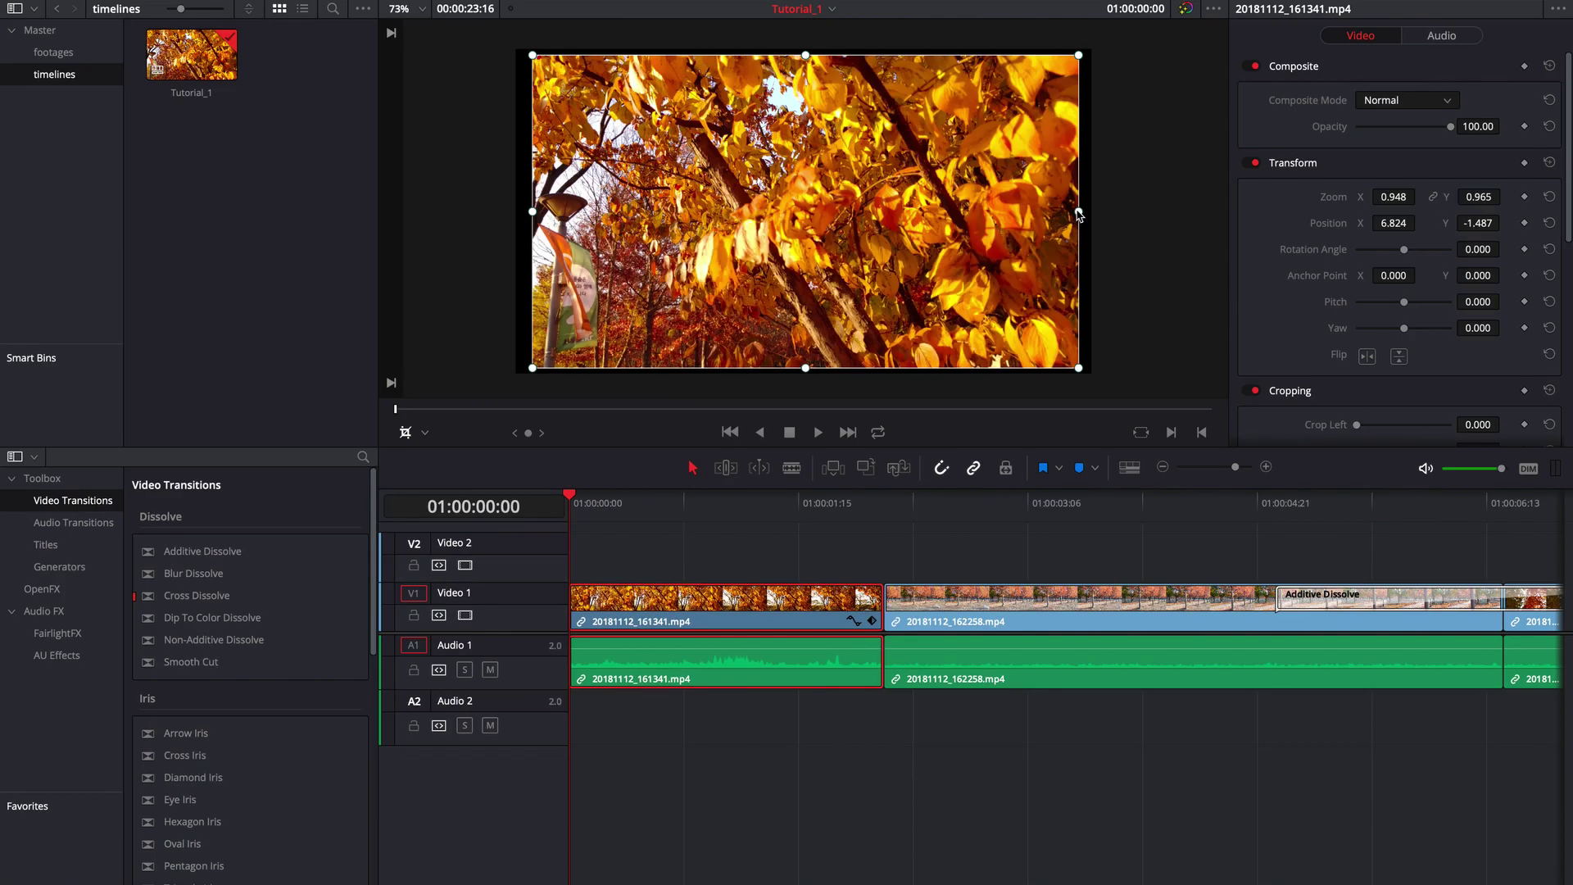
pyautogui.moveTo(1078, 215); pyautogui.dragTo(709, 210)
pyautogui.scroll(-3, 1295, 235)
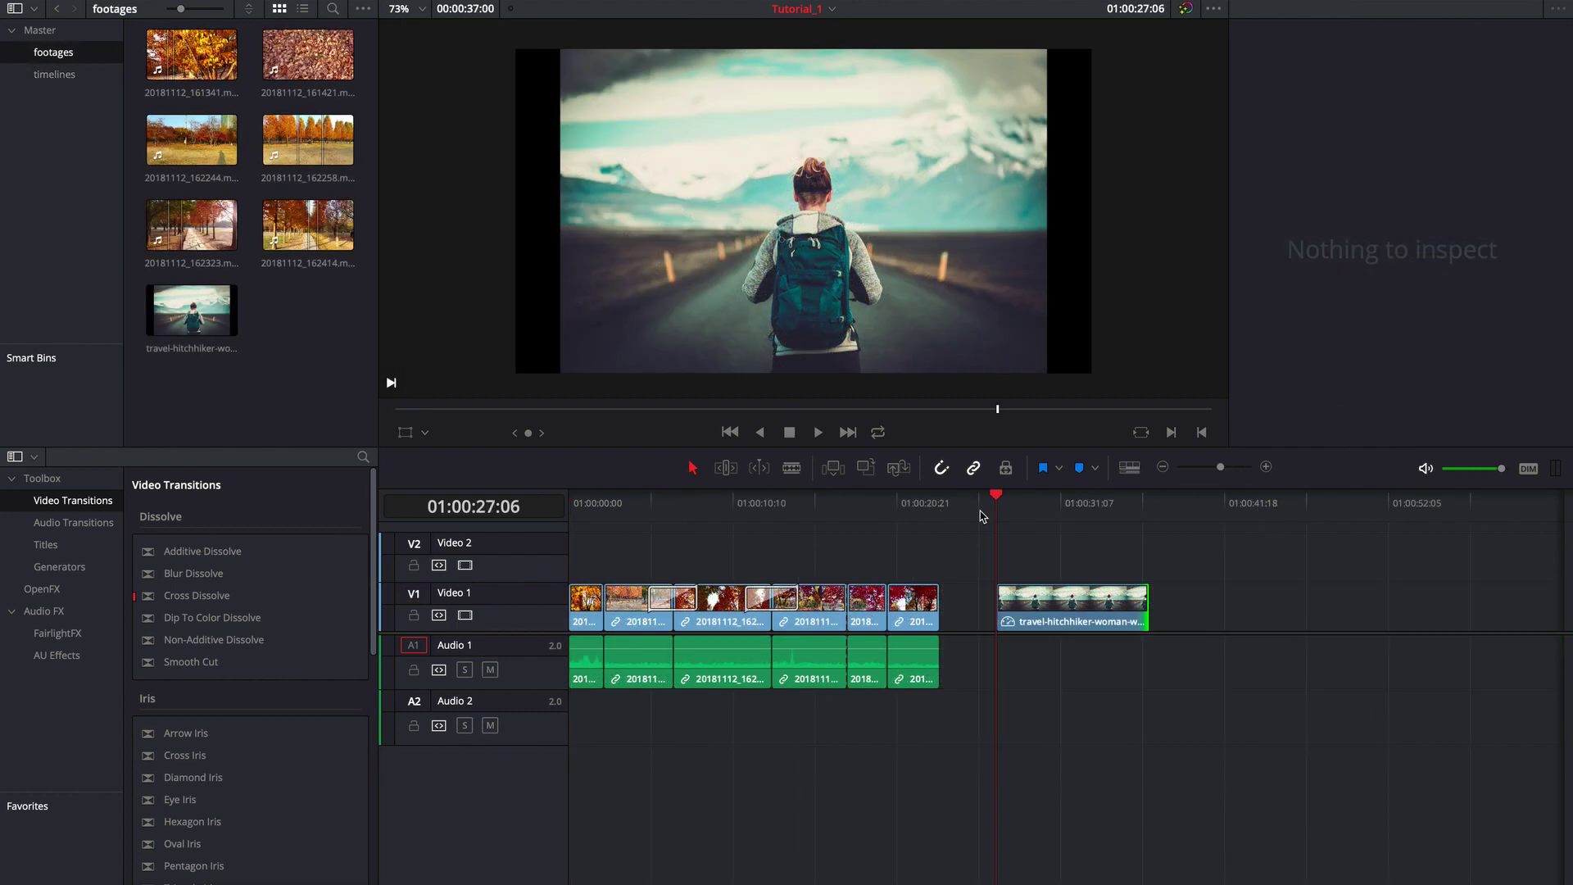
# - Enable Dynamic Zoom for the travel-hitchhiker image clip on Video 1
pyautogui.click(1038, 610)
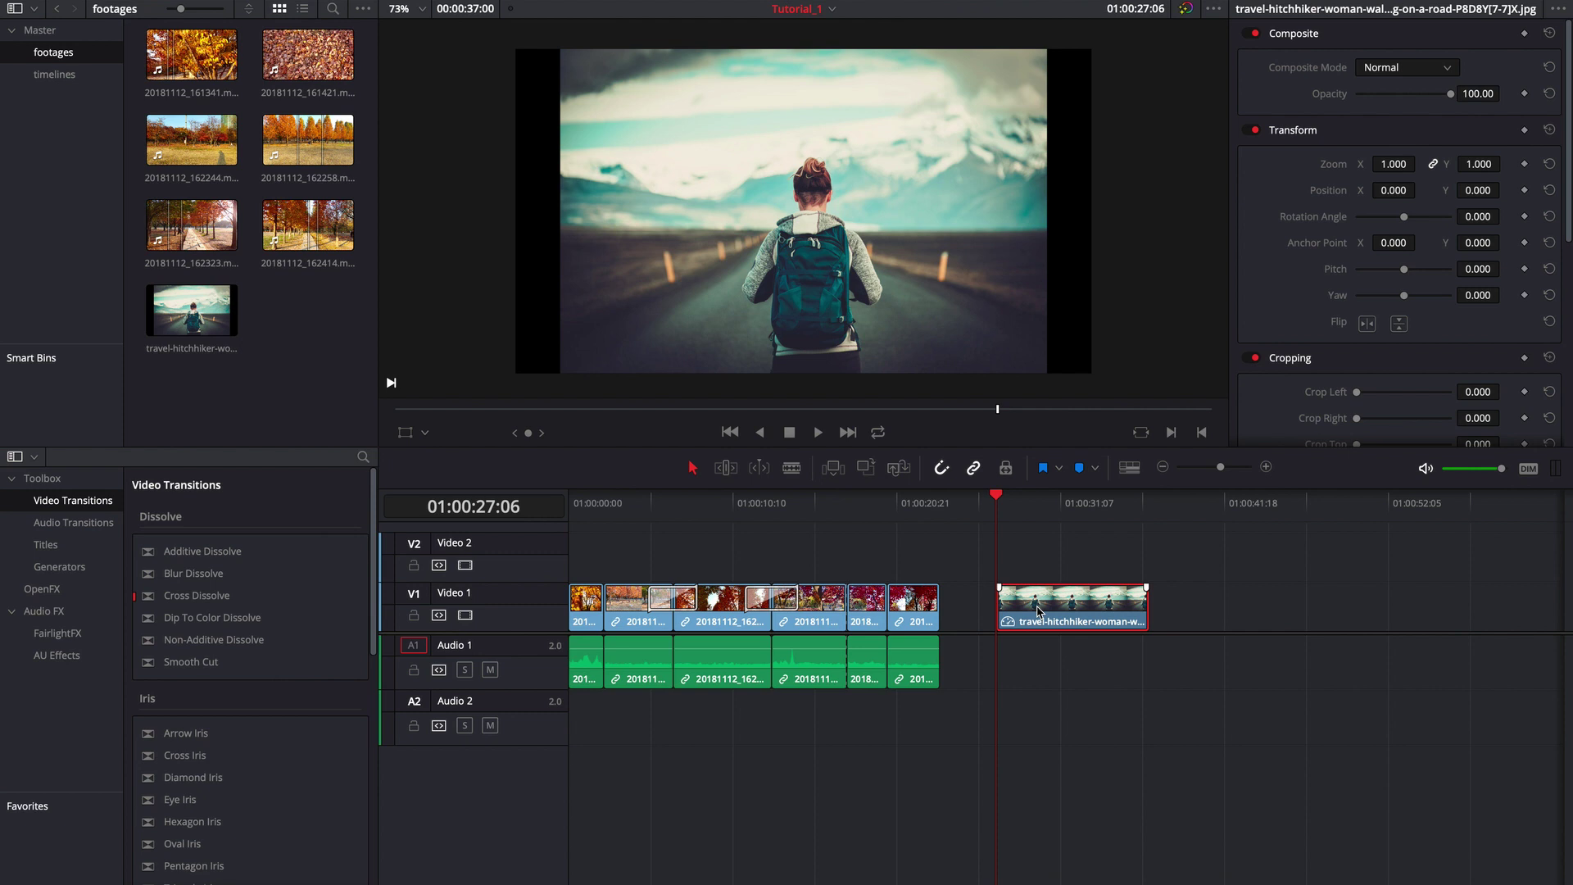
pyautogui.moveTo(1010, 518)
pyautogui.mouseDown()
pyautogui.moveTo(1112, 512)
pyautogui.moveTo(1013, 526)
pyautogui.mouseUp()
pyautogui.scroll(-3, 1296, 390)
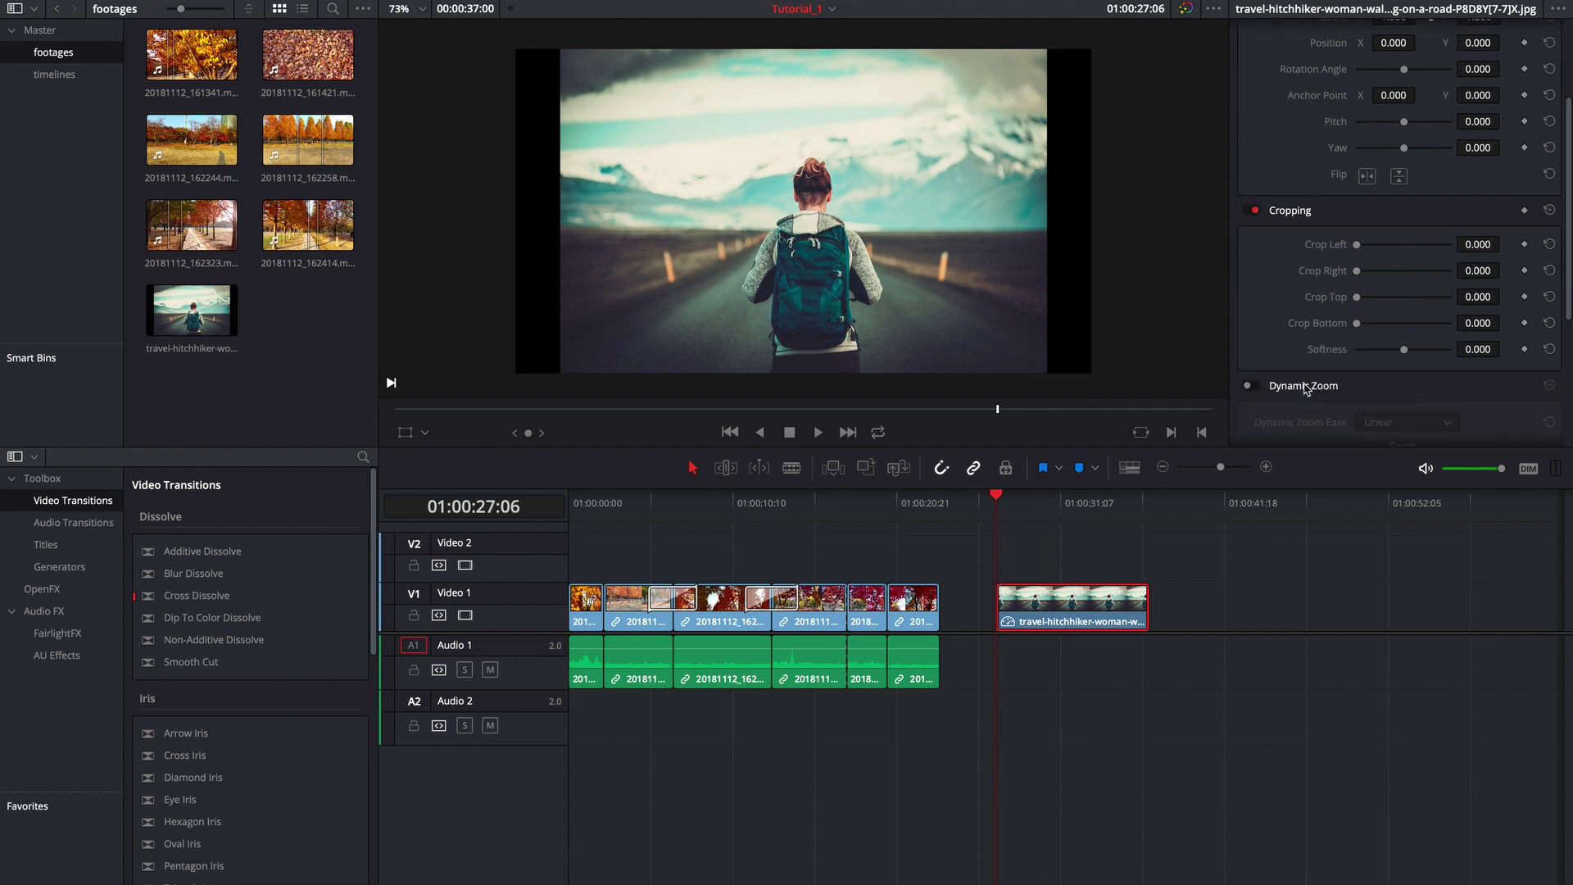
pyautogui.scroll(-1, 1288, 390)
pyautogui.click(1254, 337)
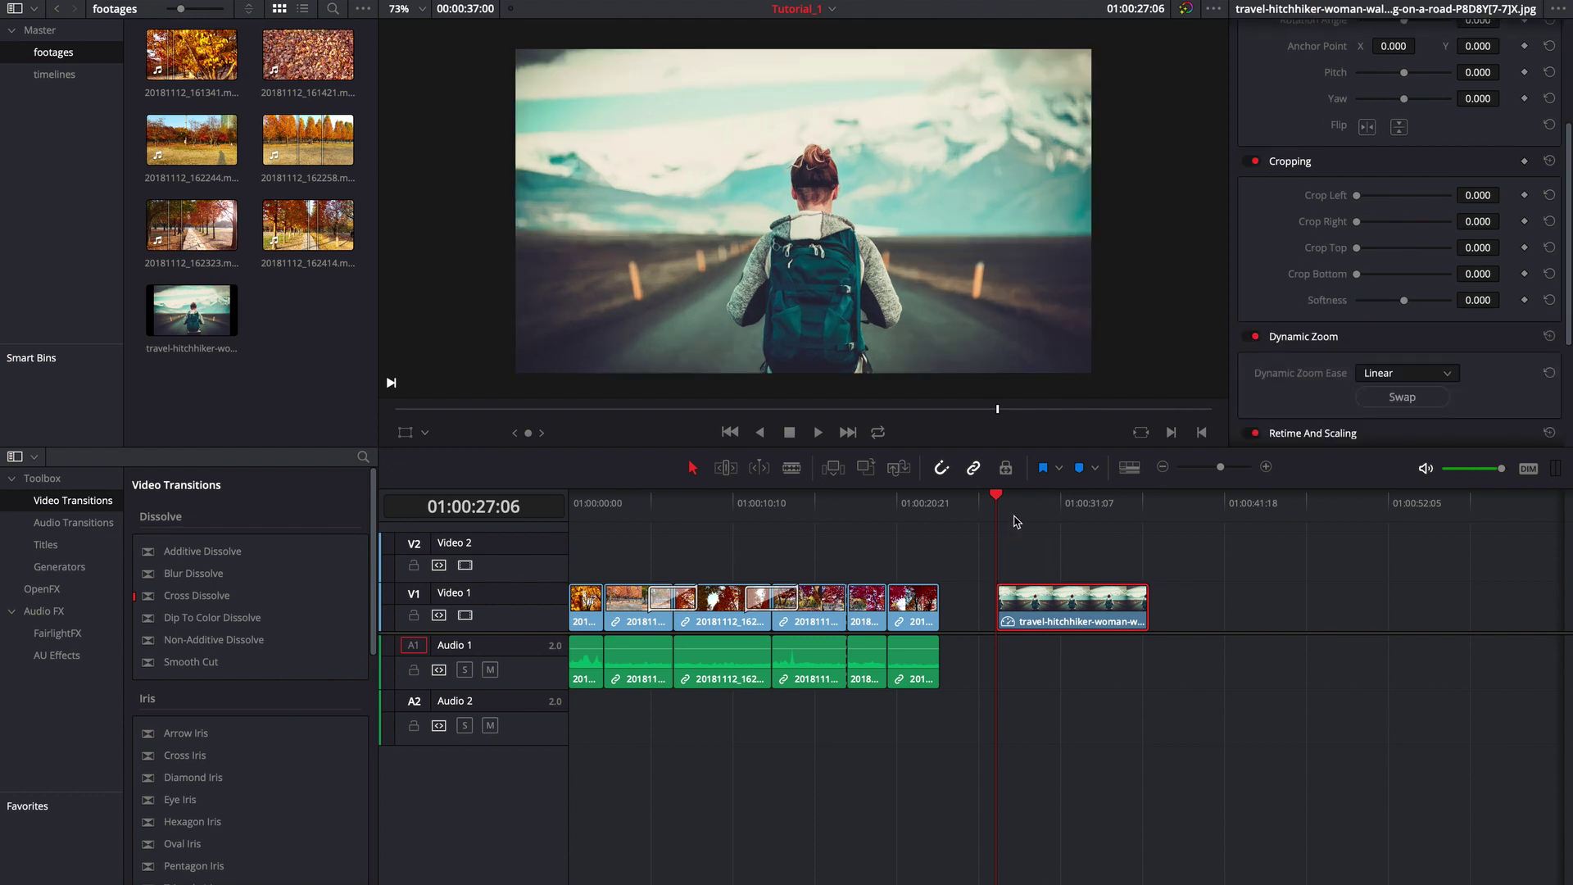
# - Play the travel-hitchhiker image clip from its start to preview the dynamic zoom
pyautogui.press('space')
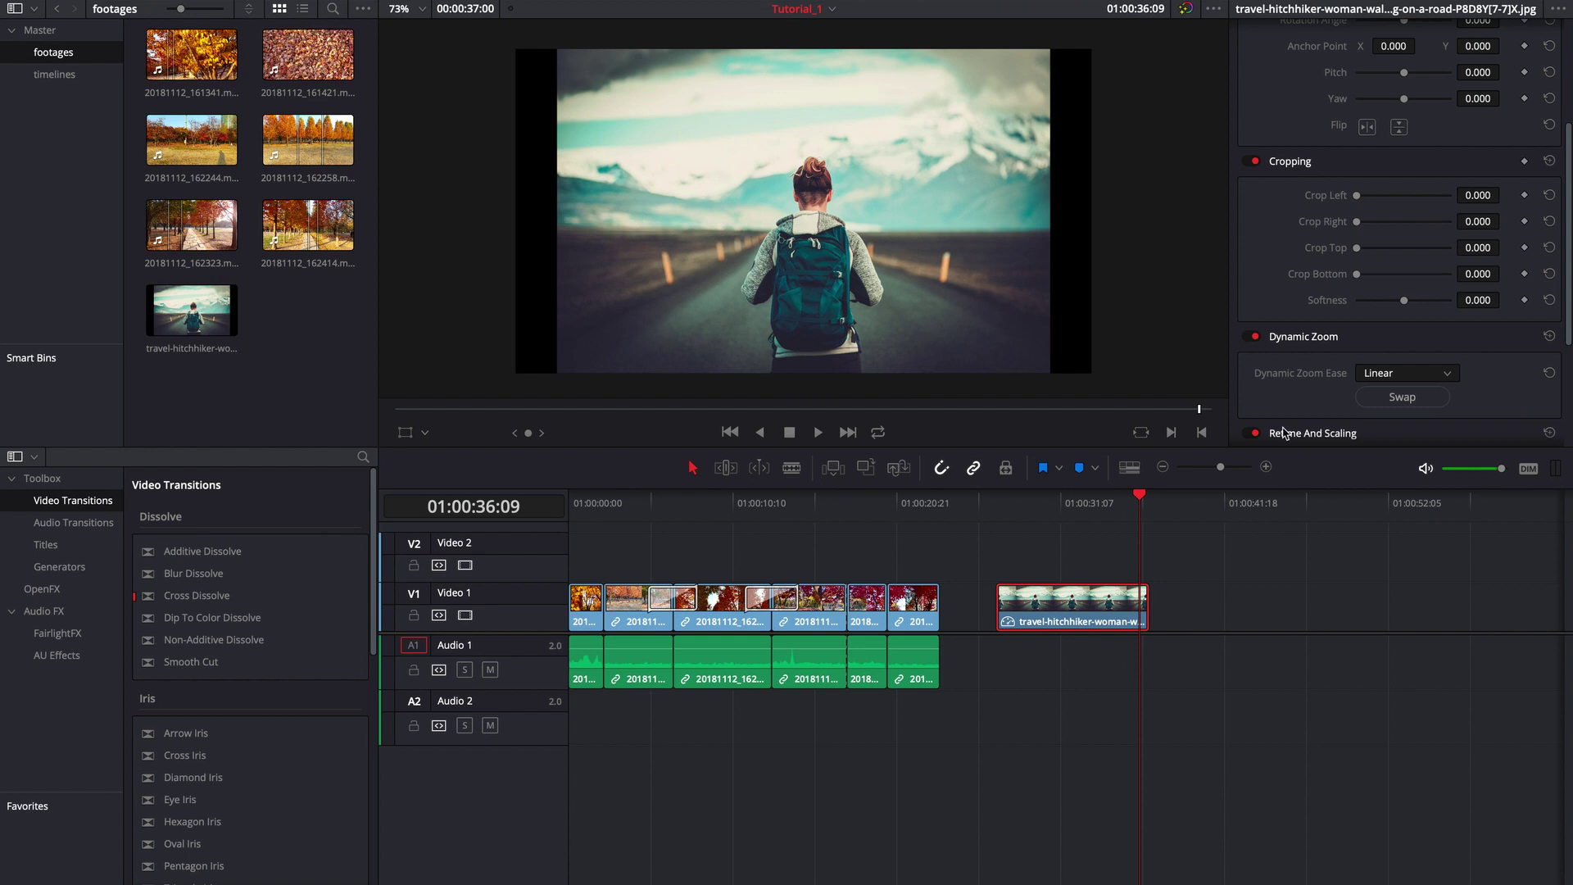
pyautogui.click(994, 508)
pyautogui.press('space')
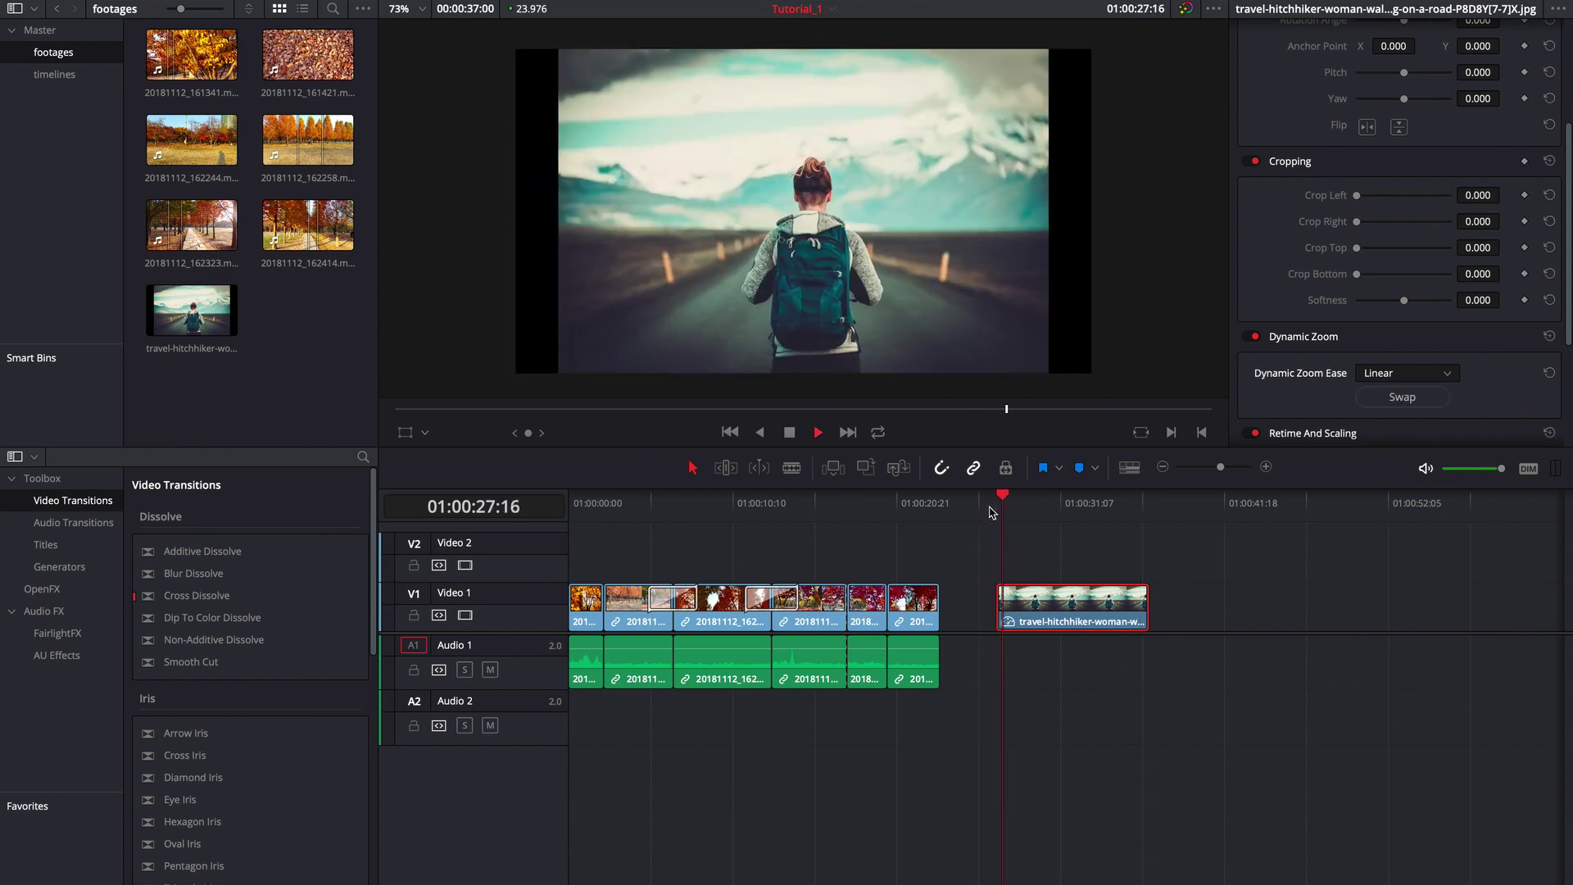
pyautogui.press('space')
# - Trim the end of the image clip so the timeline lasts 00:00:31:15, and preview the zoom from its start
pyautogui.moveTo(1146, 604); pyautogui.dragTo(1063, 606)
pyautogui.click(995, 508)
pyautogui.press('space')
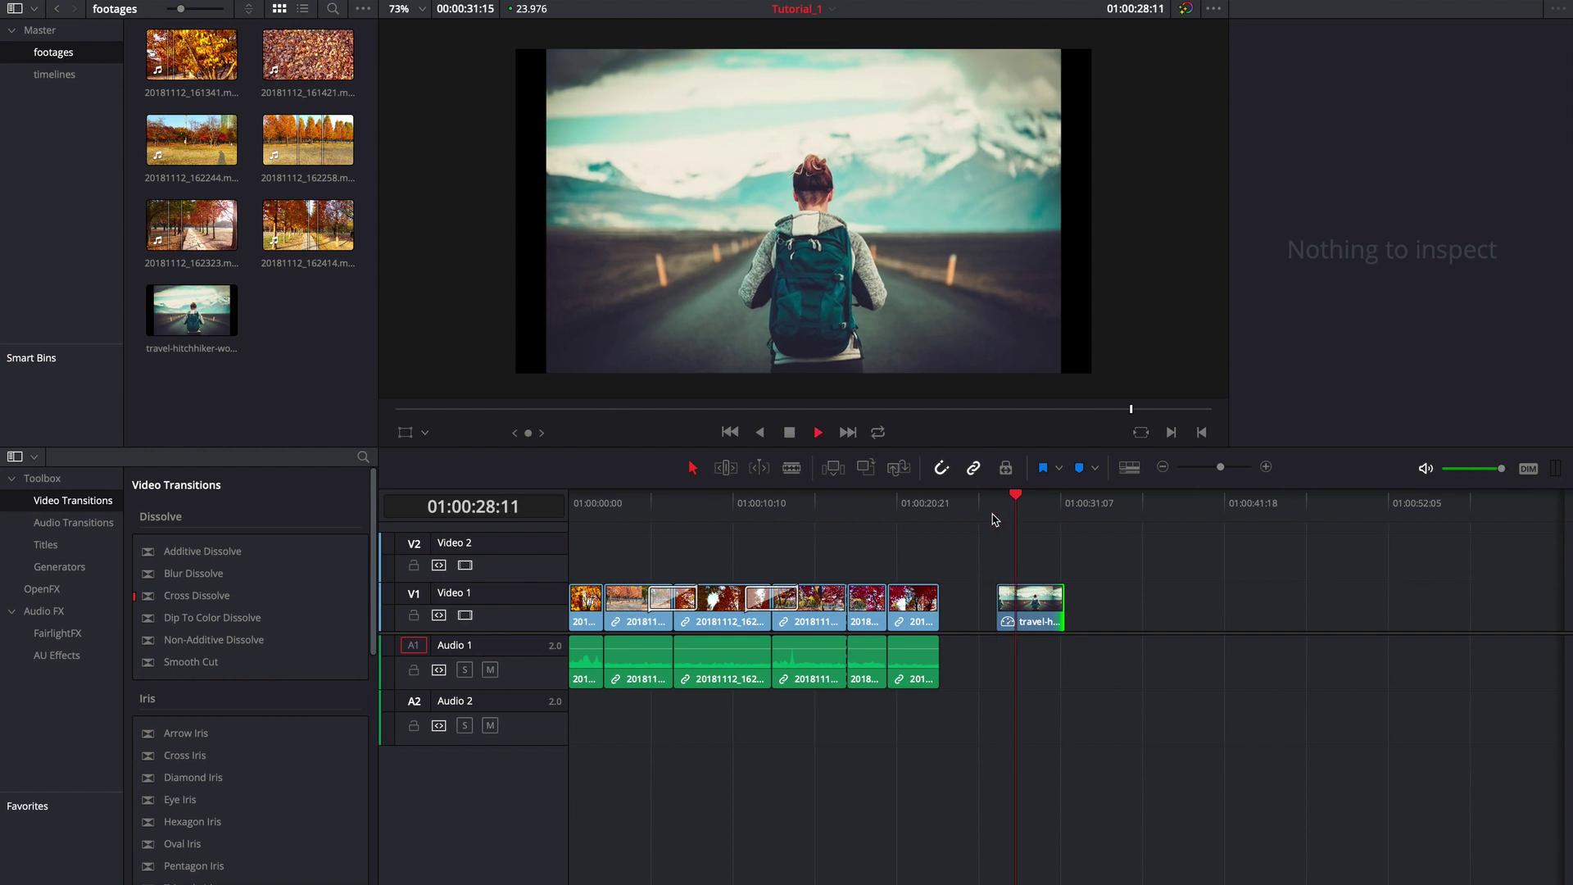
pyautogui.click(999, 510)
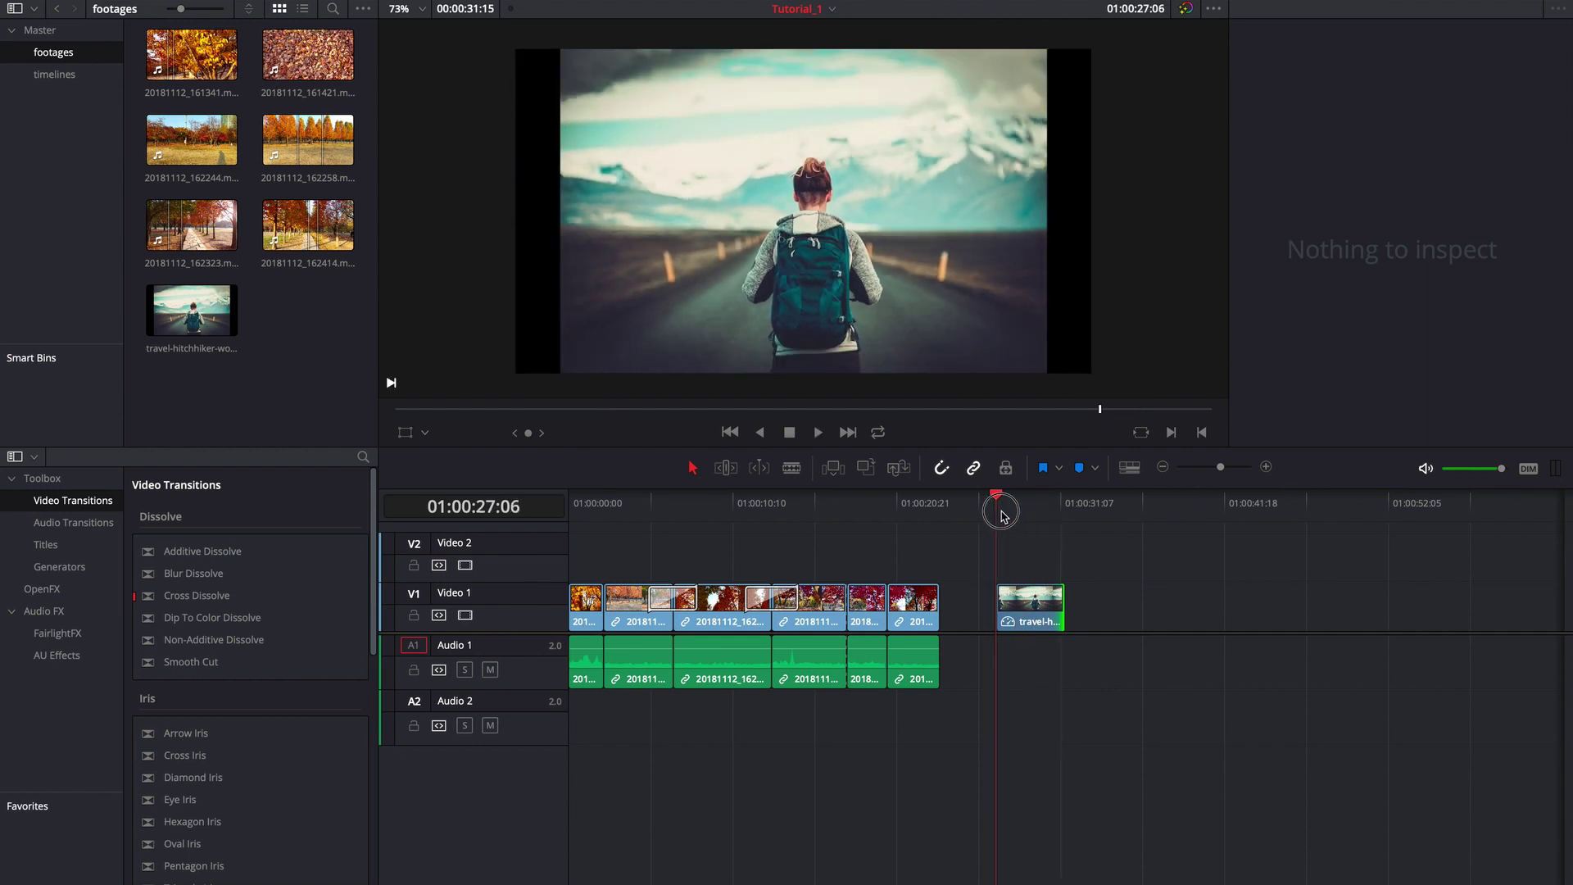
# - Shorten the image clip until the timeline lasts 00:00:28:17 and set its Dynamic Zoom Ease to Ease In
pyautogui.click(1014, 605)
pyautogui.moveTo(1054, 614); pyautogui.dragTo(977, 550)
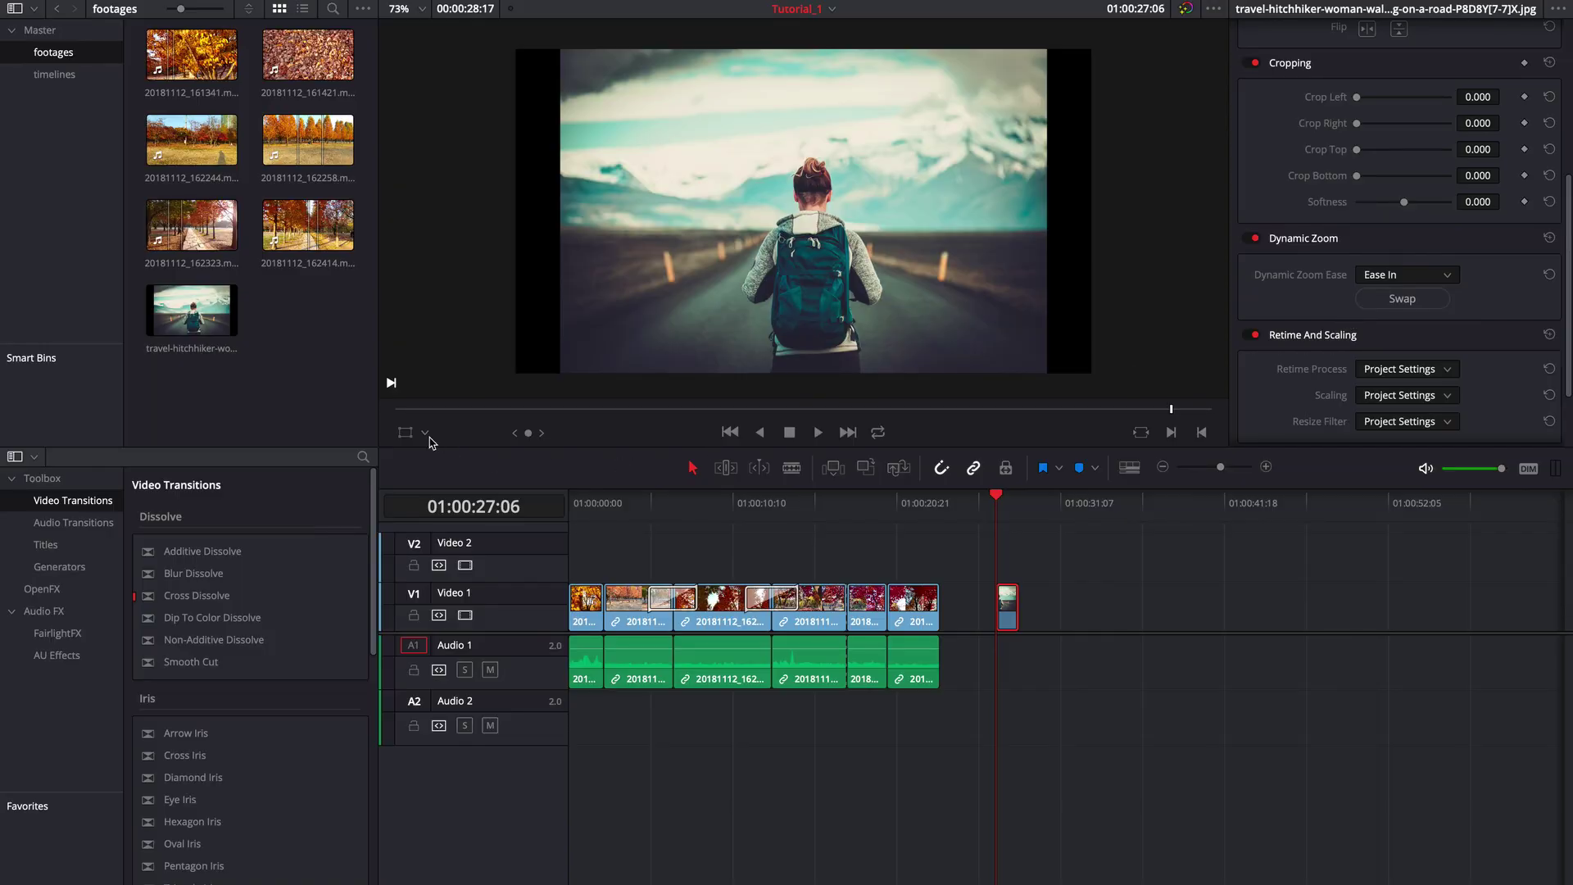
# - Show the Dynamic Zoom overlay on the hitchhiker image, adjust the size and placement of its zoom frames, and play the zoom
pyautogui.click(425, 434)
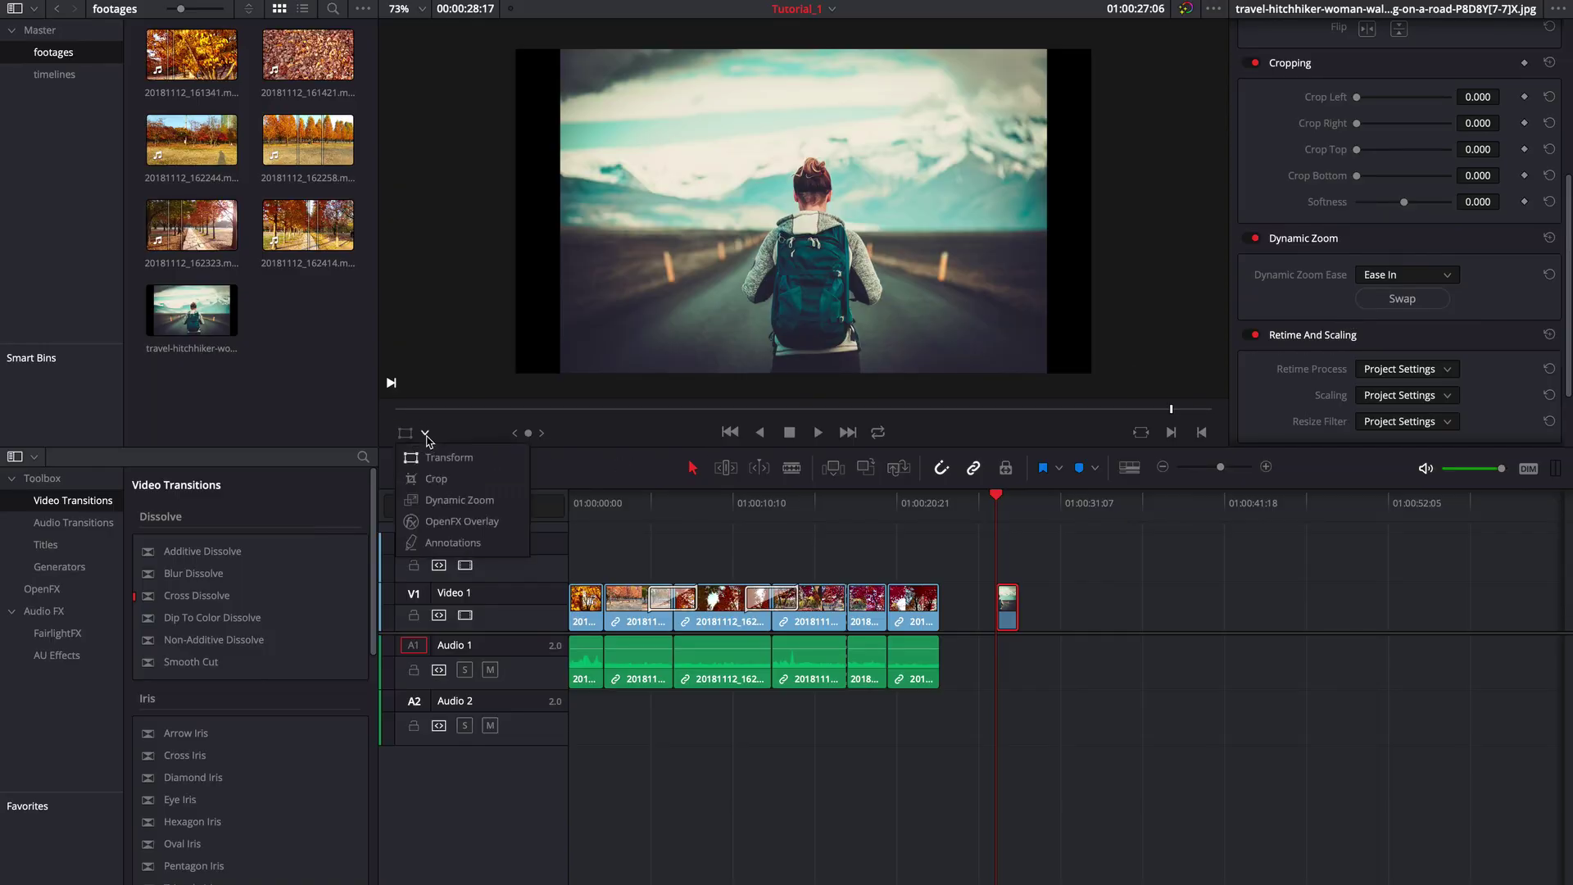
pyautogui.click(426, 500)
pyautogui.moveTo(997, 343); pyautogui.dragTo(945, 312)
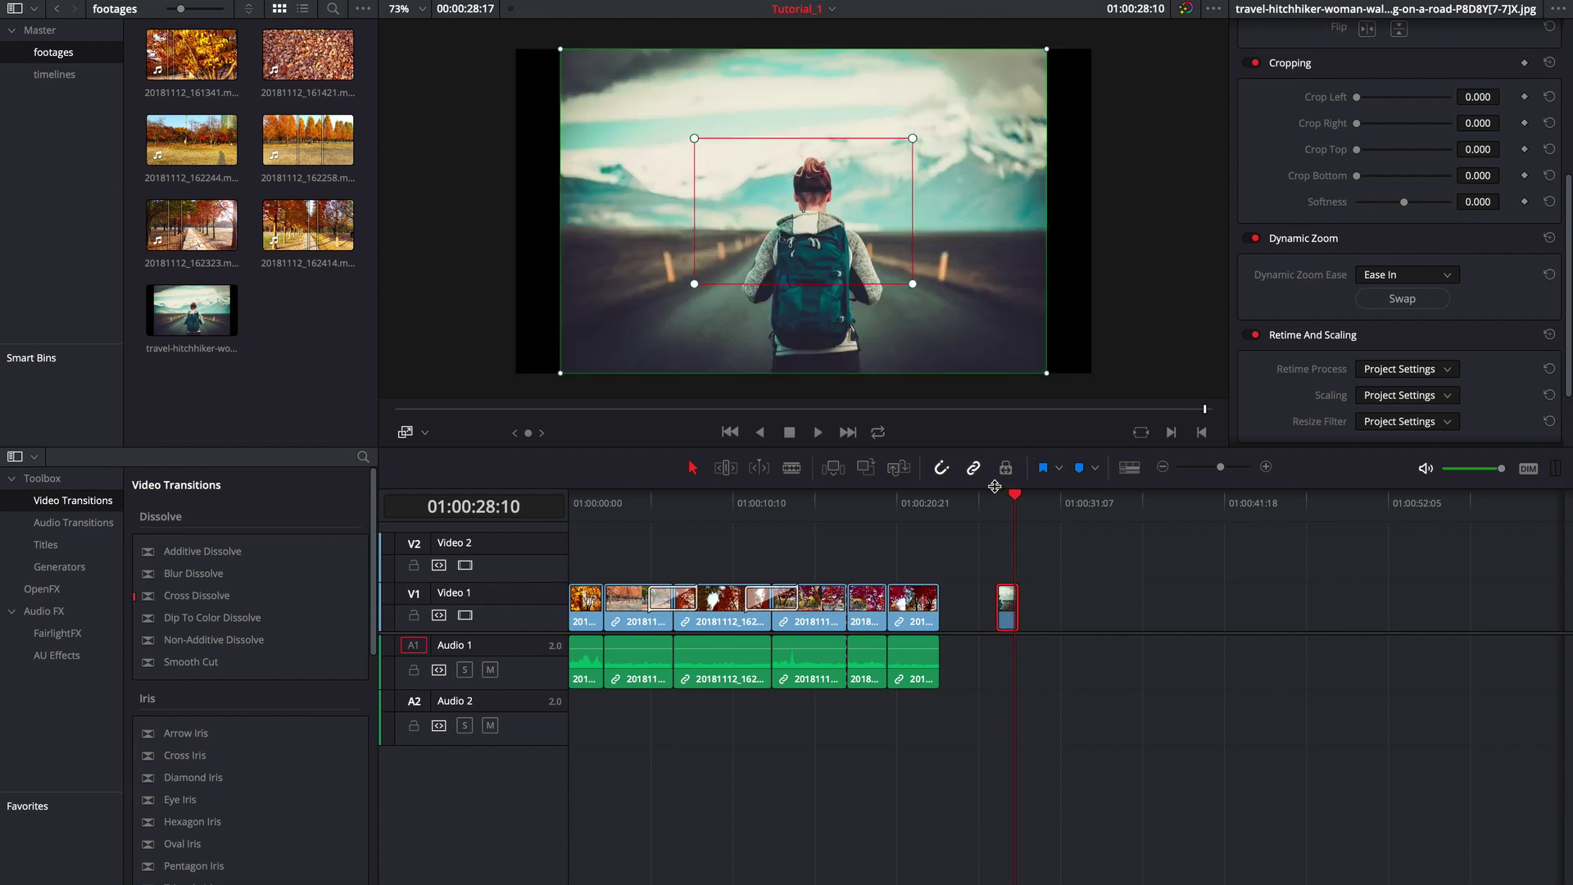
pyautogui.moveTo(1047, 376); pyautogui.dragTo(999, 342)
pyautogui.press('space')
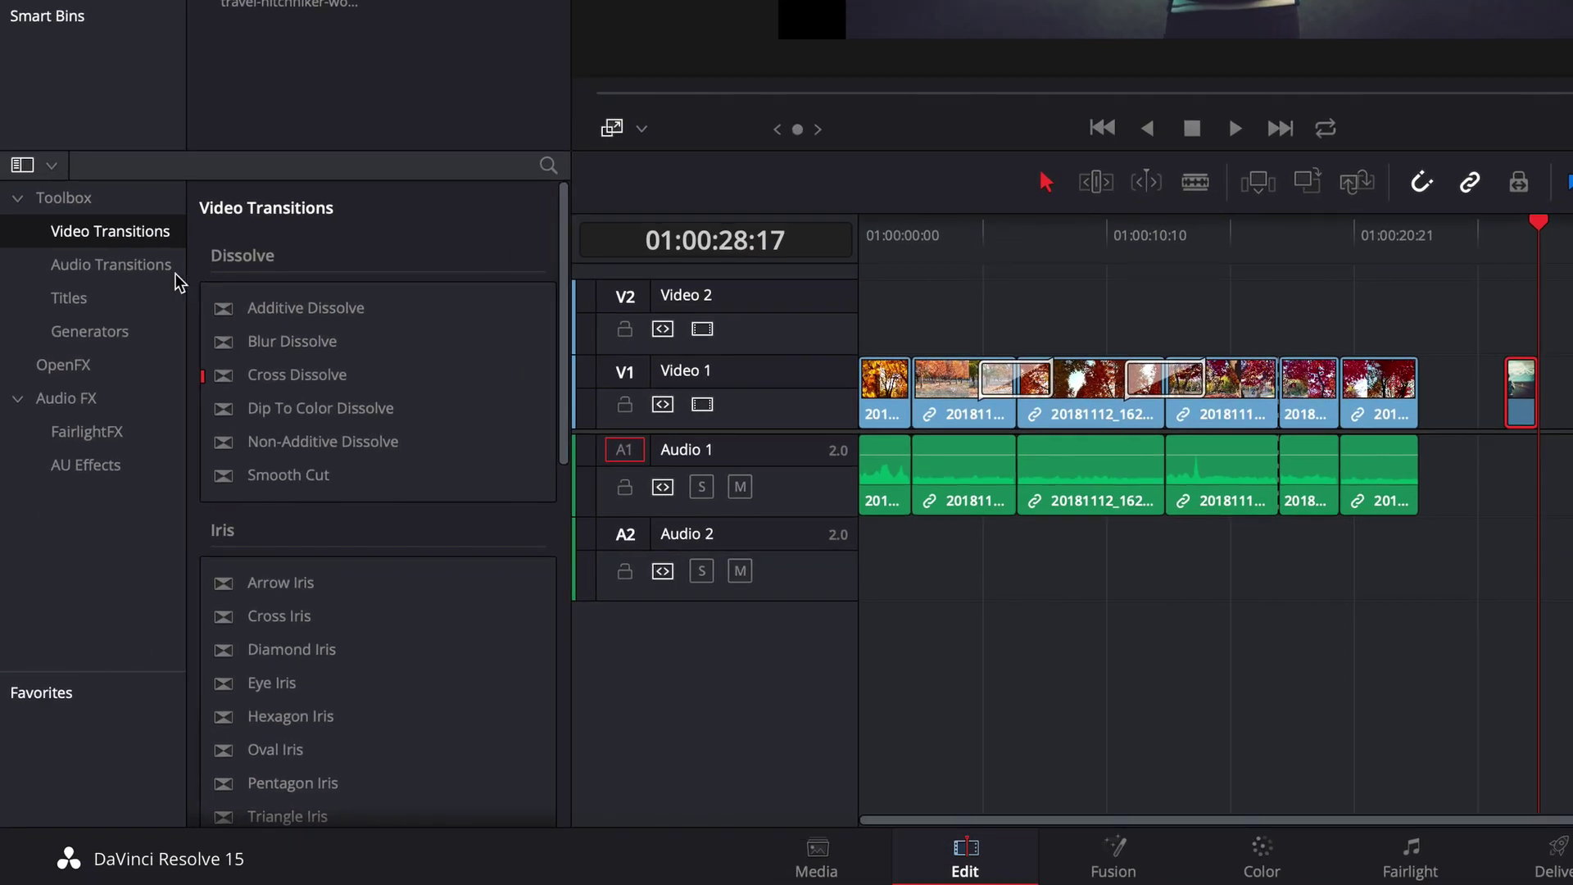
# - Browse the available titles and add a Text title to Video 2 above the clips around 01:00:16:13
pyautogui.click(64, 297)
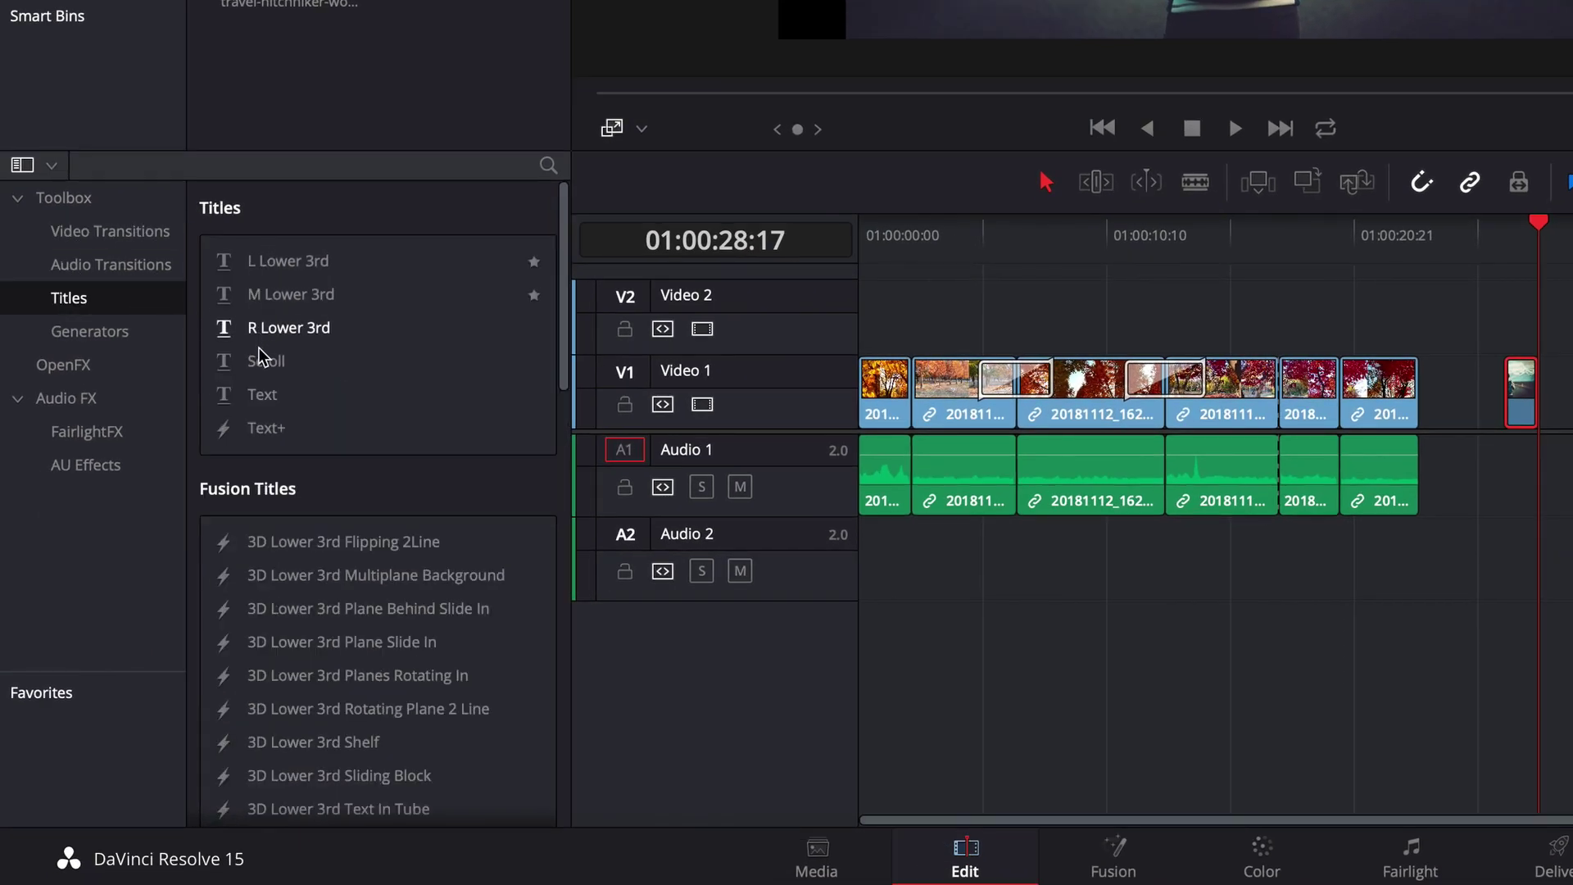
pyautogui.scroll(-3, 264, 474)
pyautogui.scroll(-6, 263, 472)
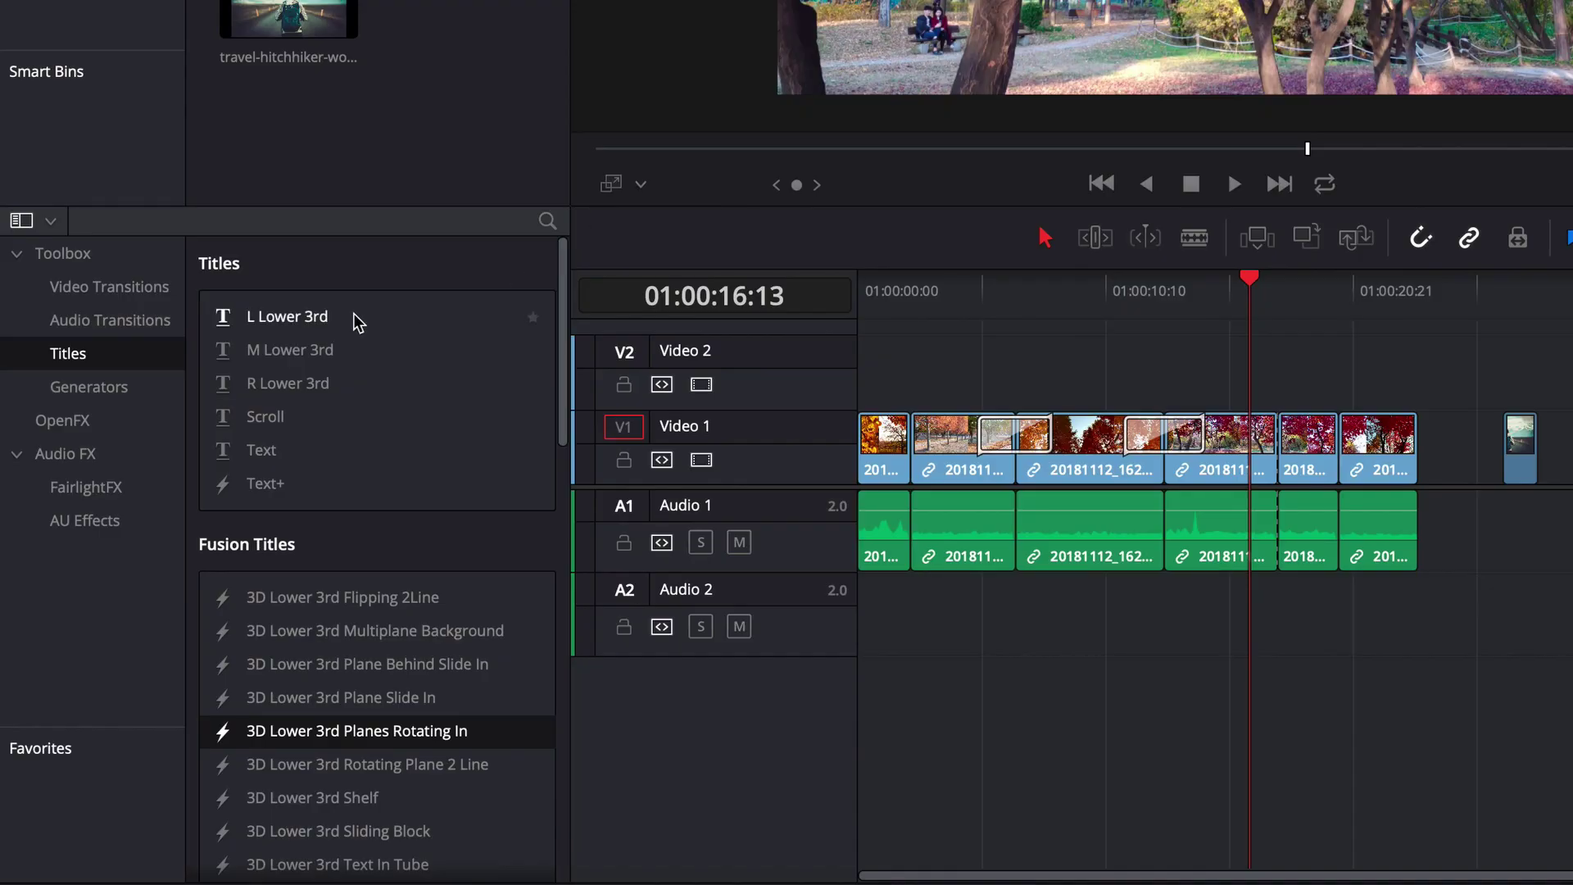
pyautogui.click(259, 466)
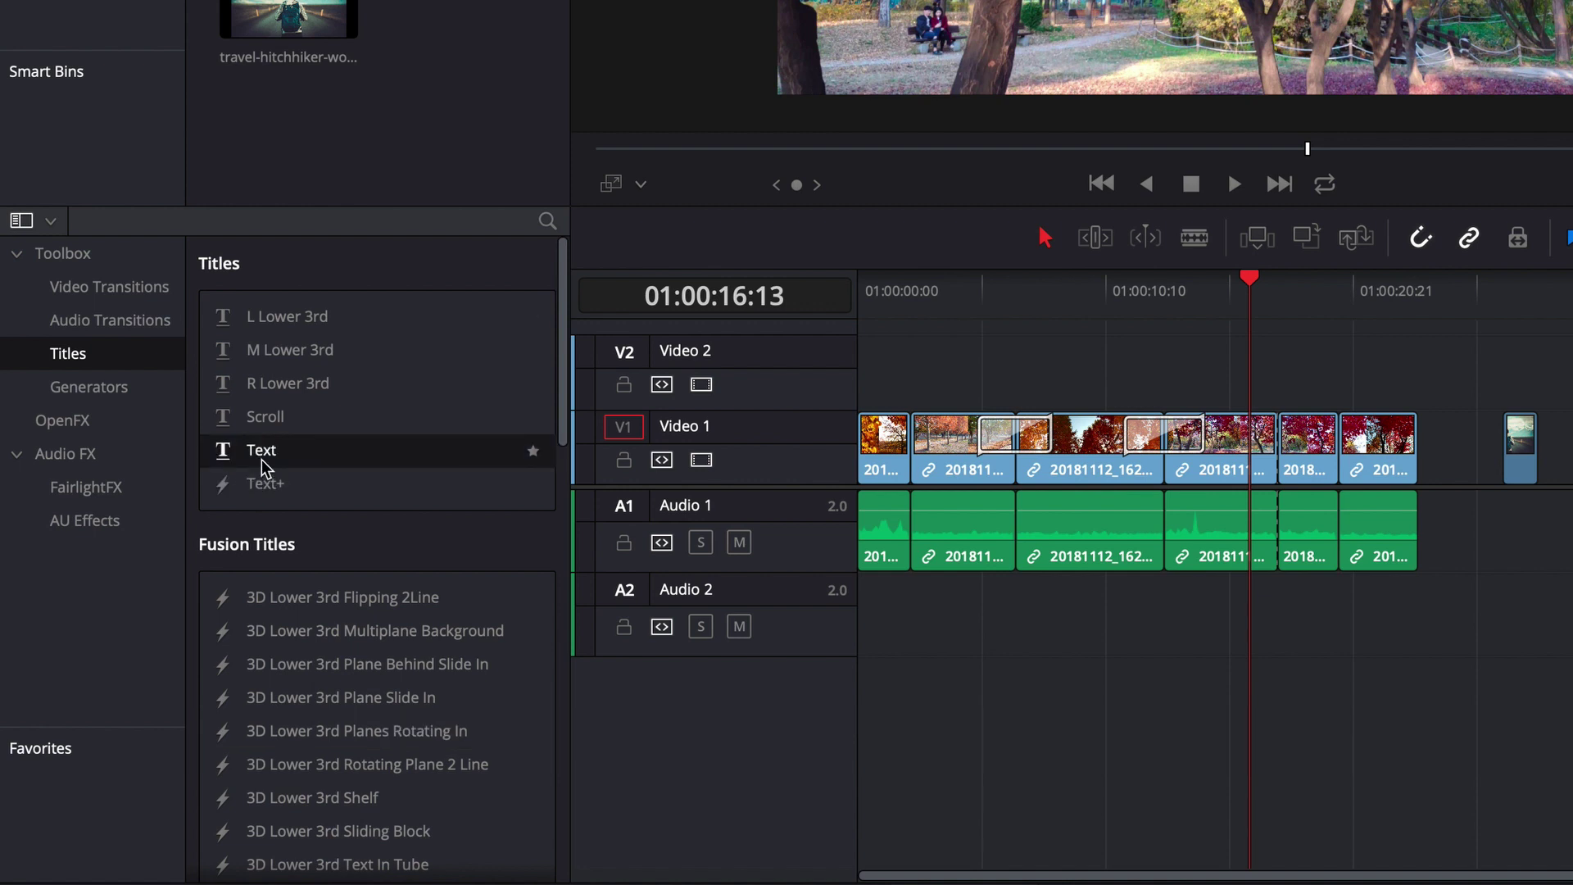
pyautogui.moveTo(266, 469); pyautogui.dragTo(1219, 395)
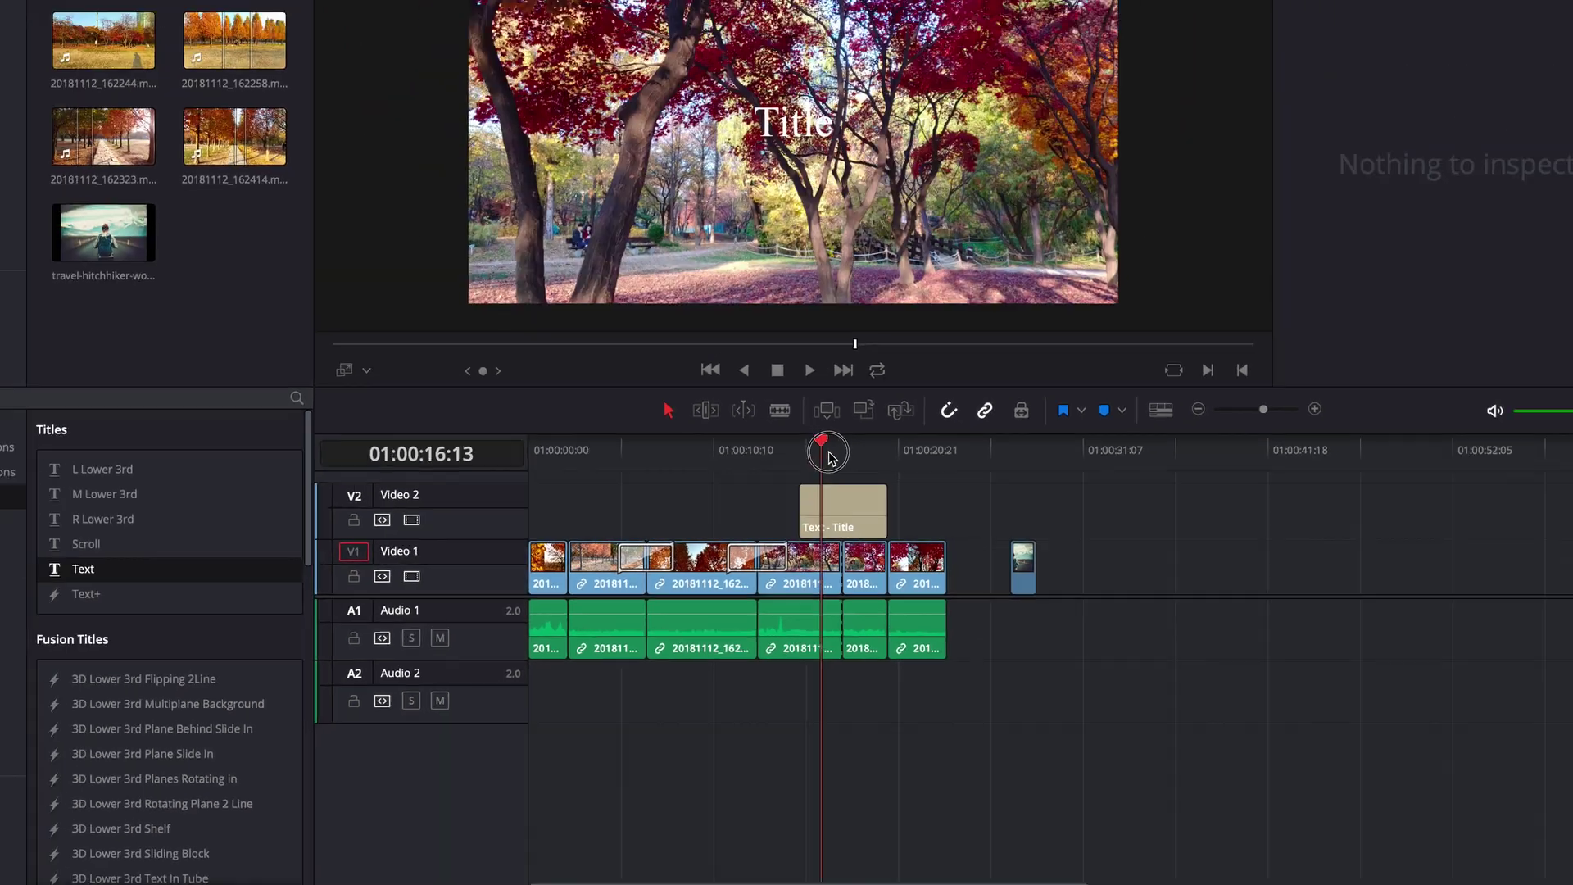
# - Move the playhead to 01:00:17:18 and replace the Text title's wording with "안녕하세요."
pyautogui.click(828, 291)
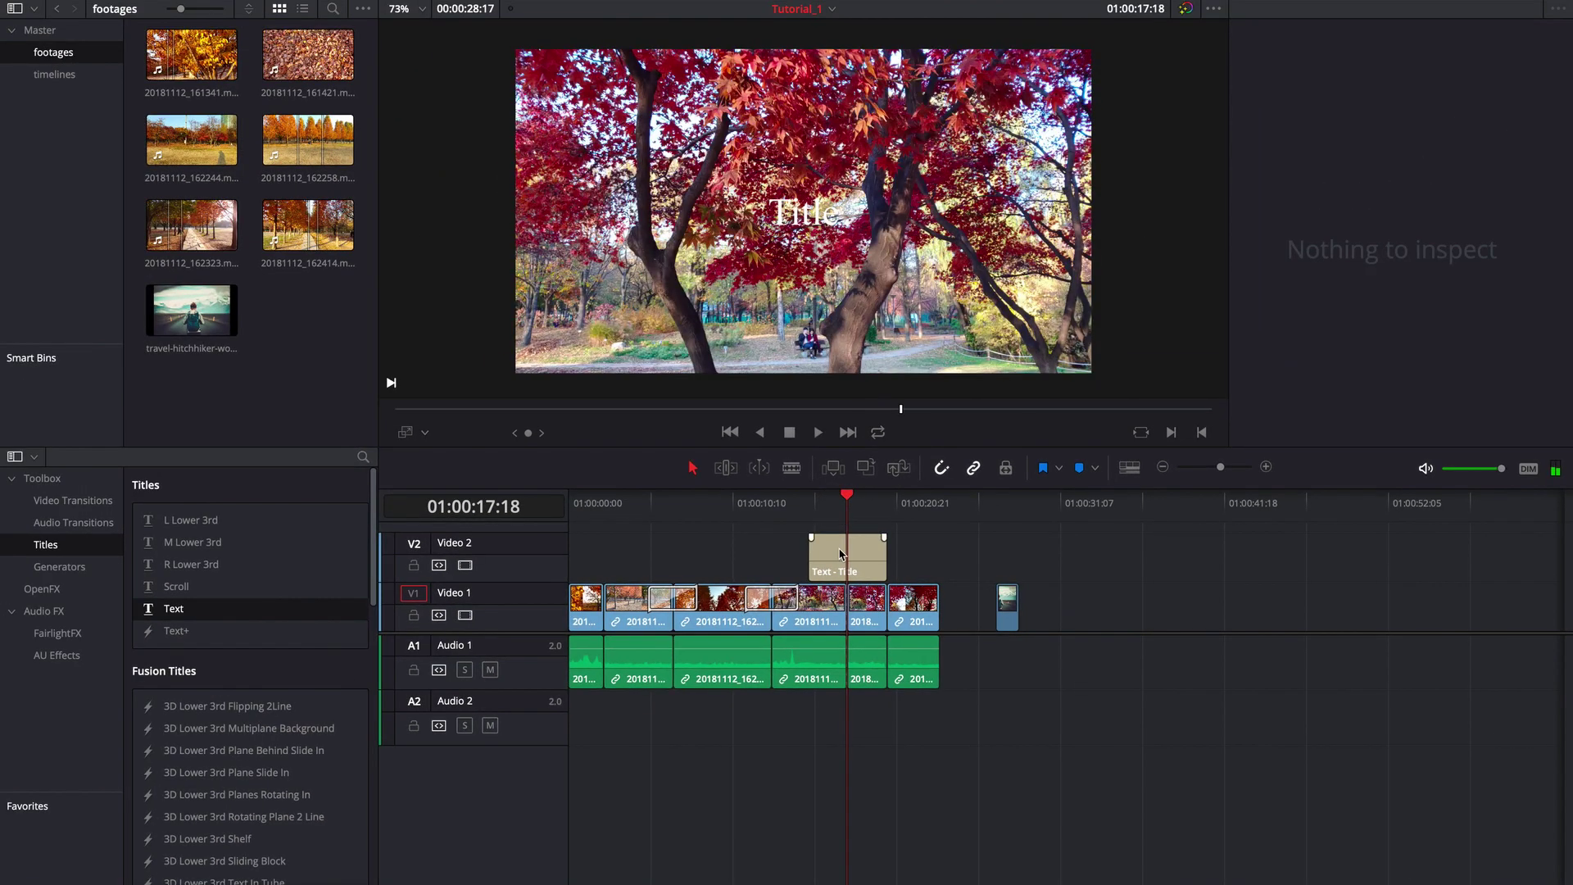
pyautogui.click(842, 563)
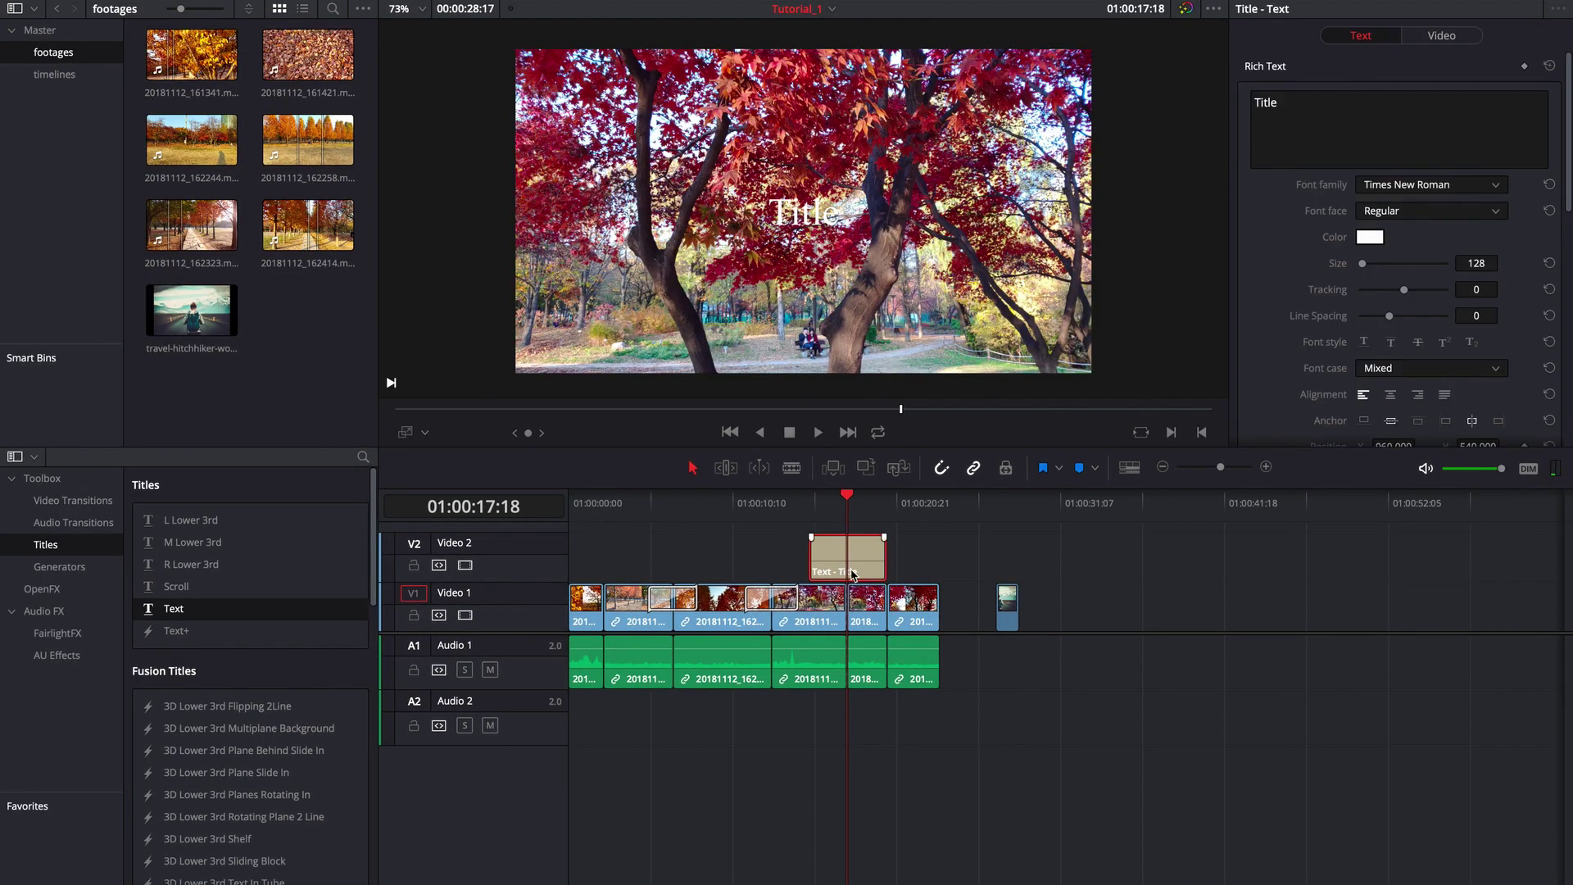
pyautogui.click(1406, 136)
pyautogui.press('BackSpace')
pyautogui.write('안녕하세')
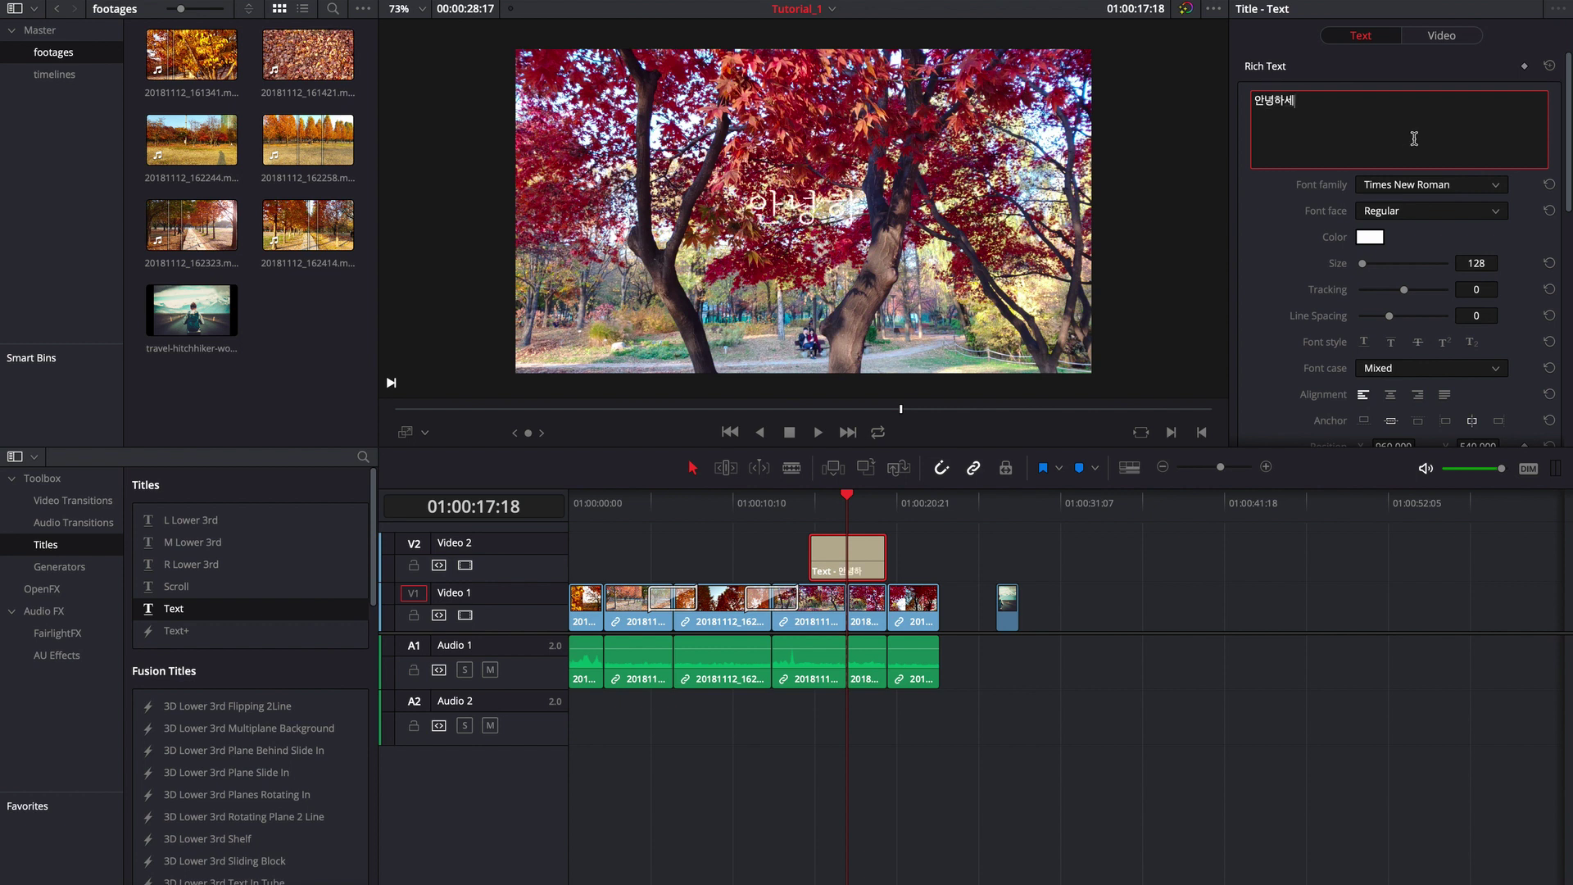
pyautogui.write('요.')
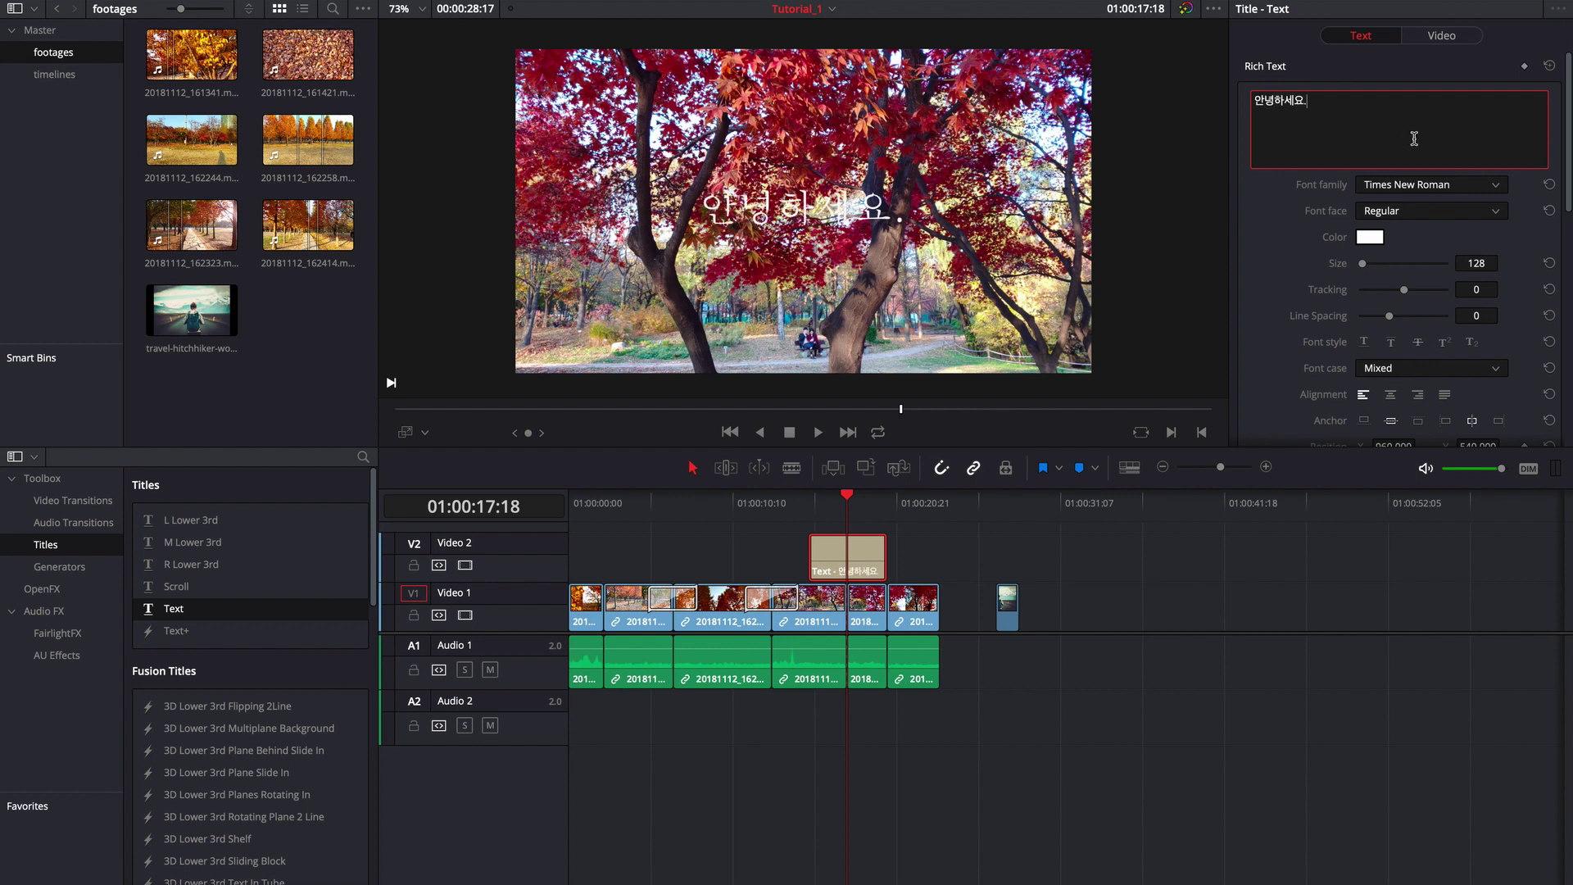
# - Set the title's font family to BM DoHyeon OTF with the Regular font face
pyautogui.click(1498, 186)
pyautogui.scroll(20, 1467, 311)
pyautogui.scroll(20, 1458, 344)
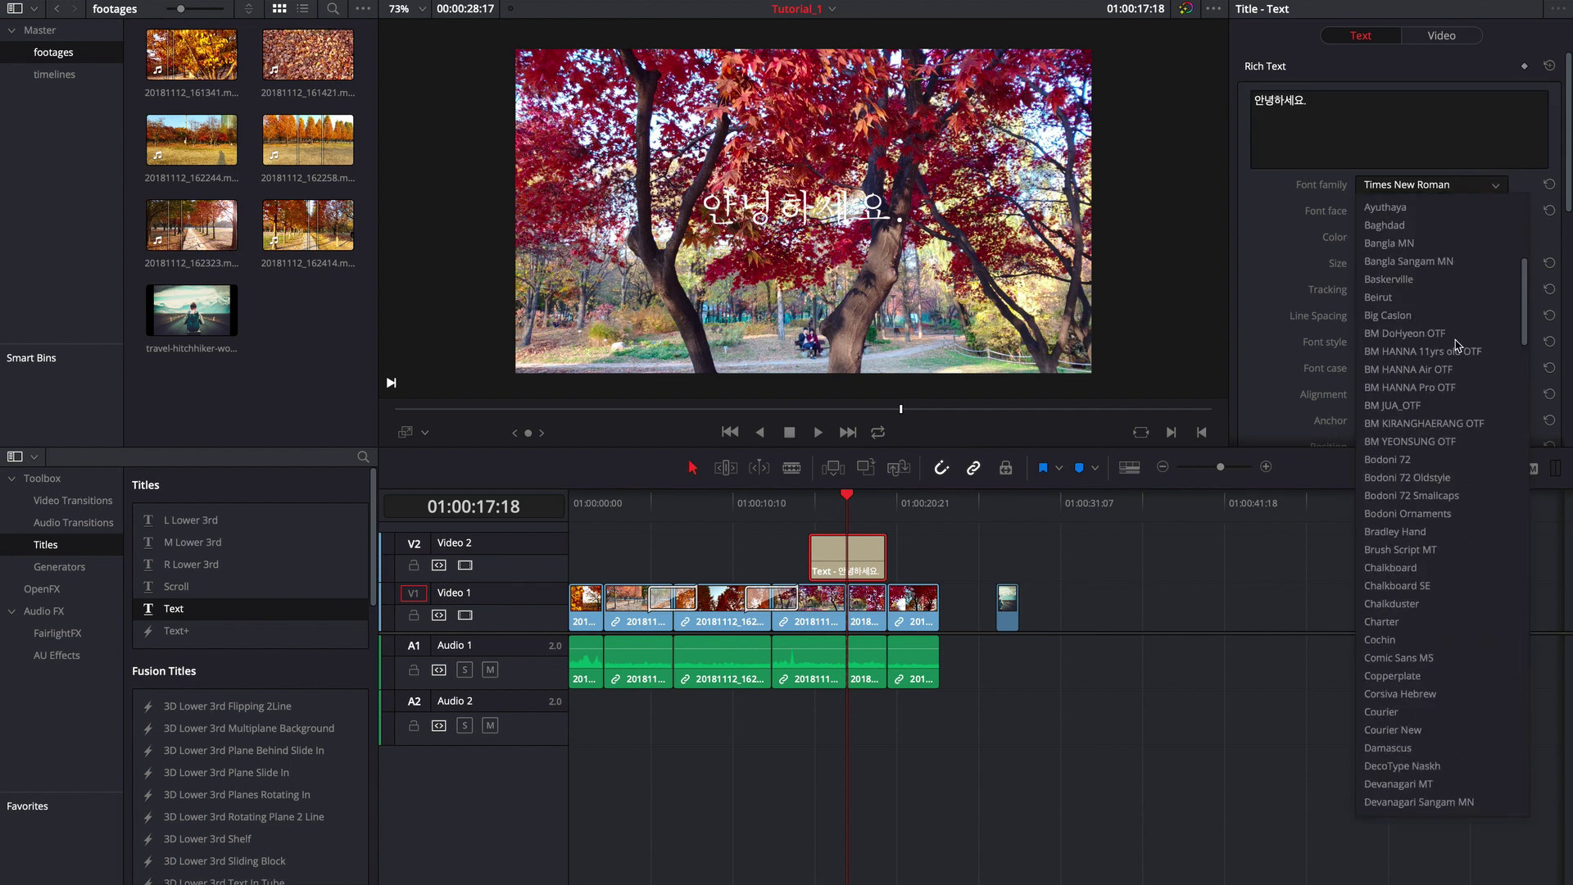
pyautogui.click(1403, 334)
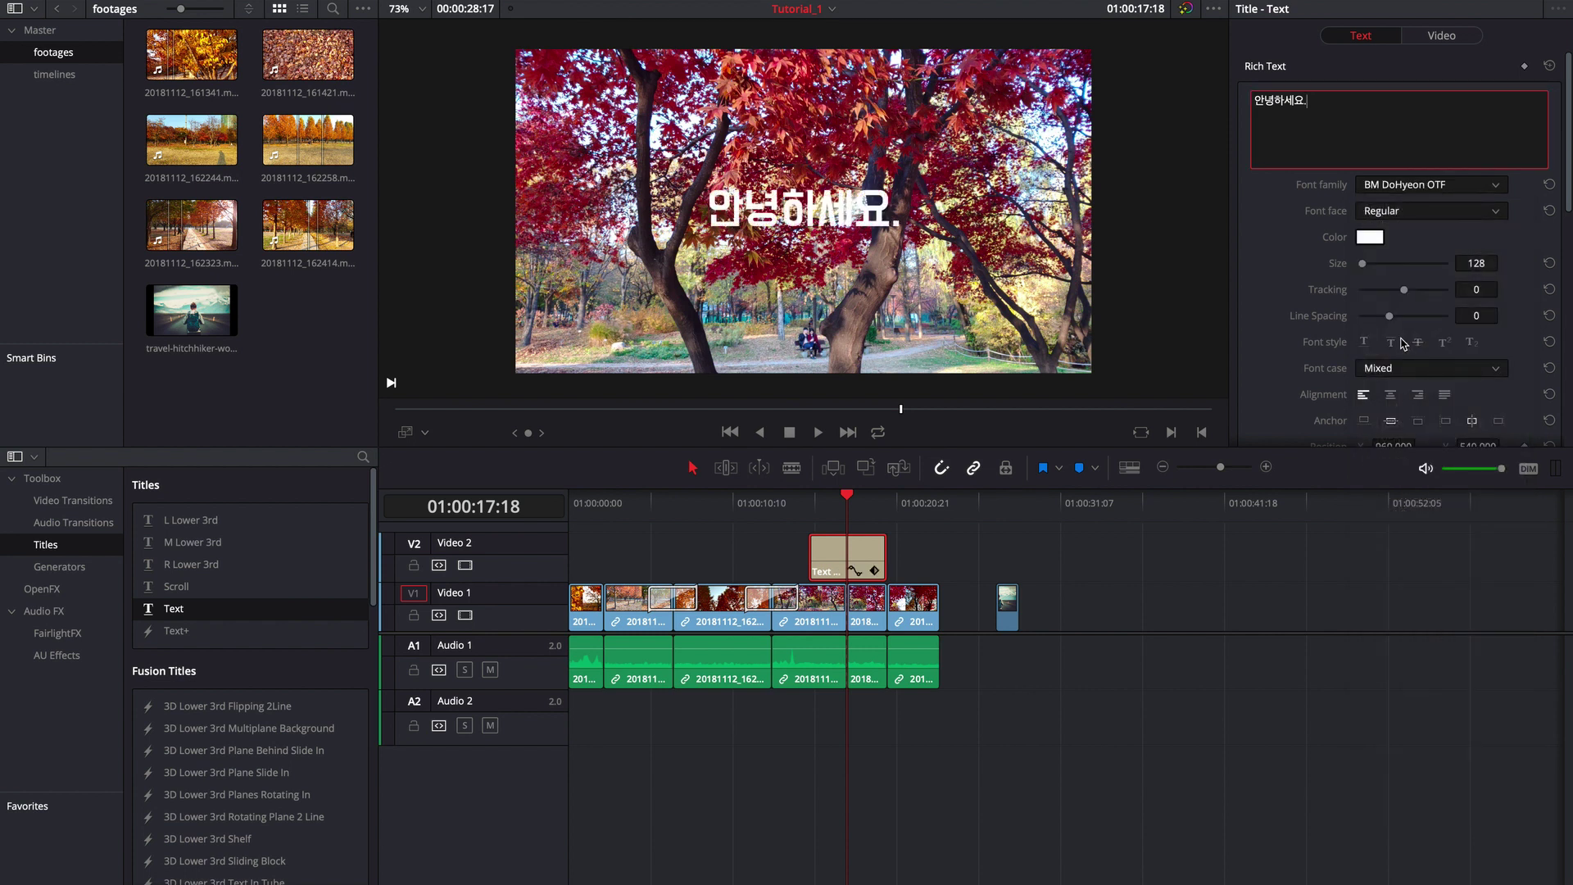
pyautogui.click(1459, 213)
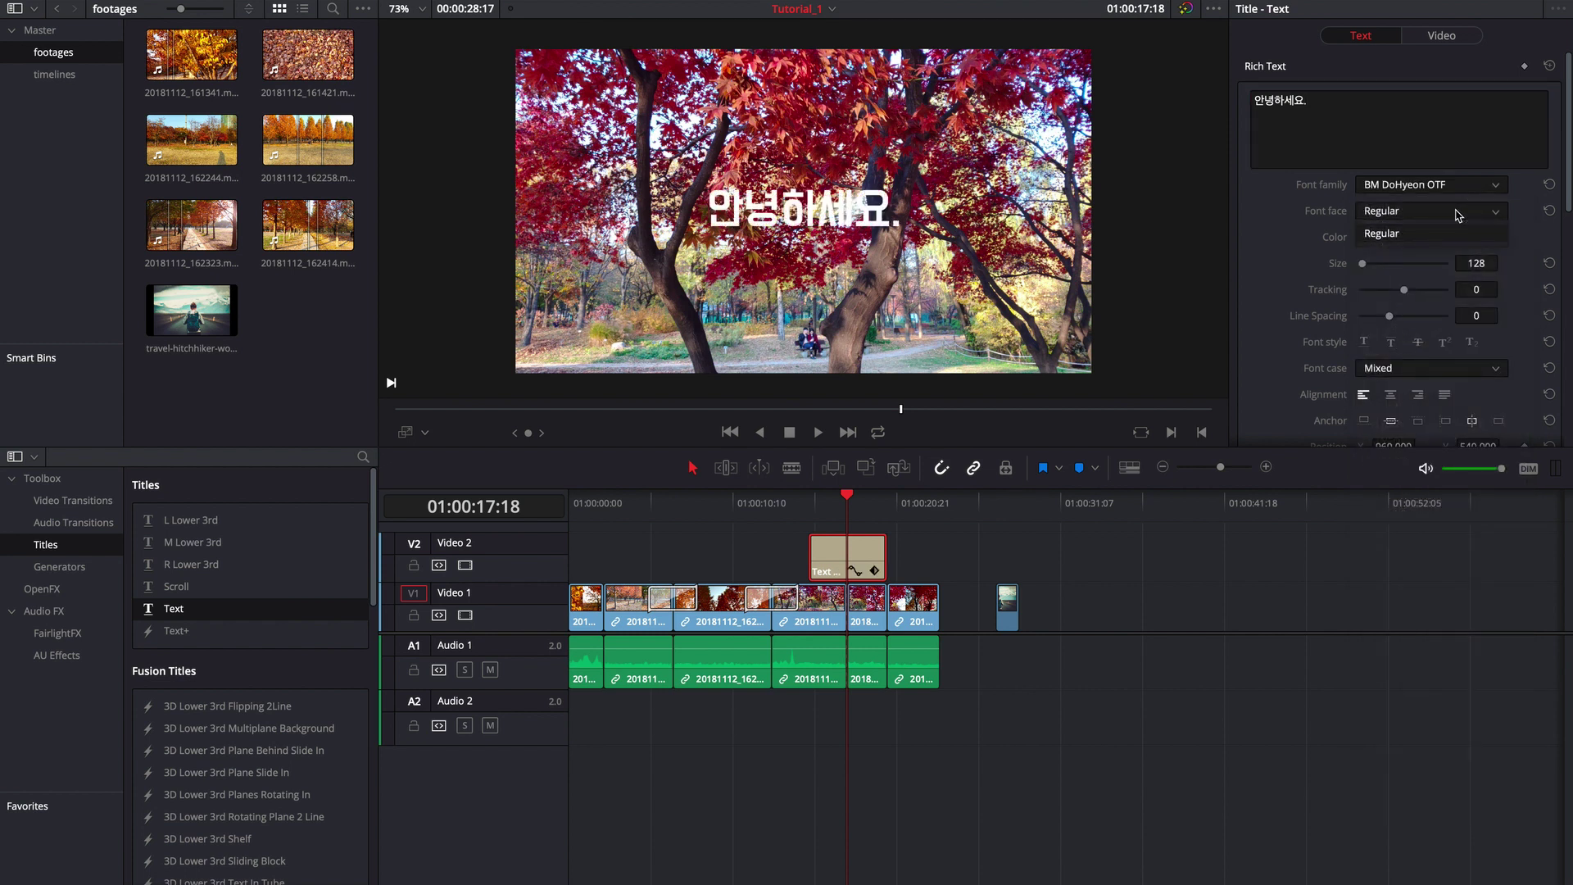
pyautogui.click(1418, 221)
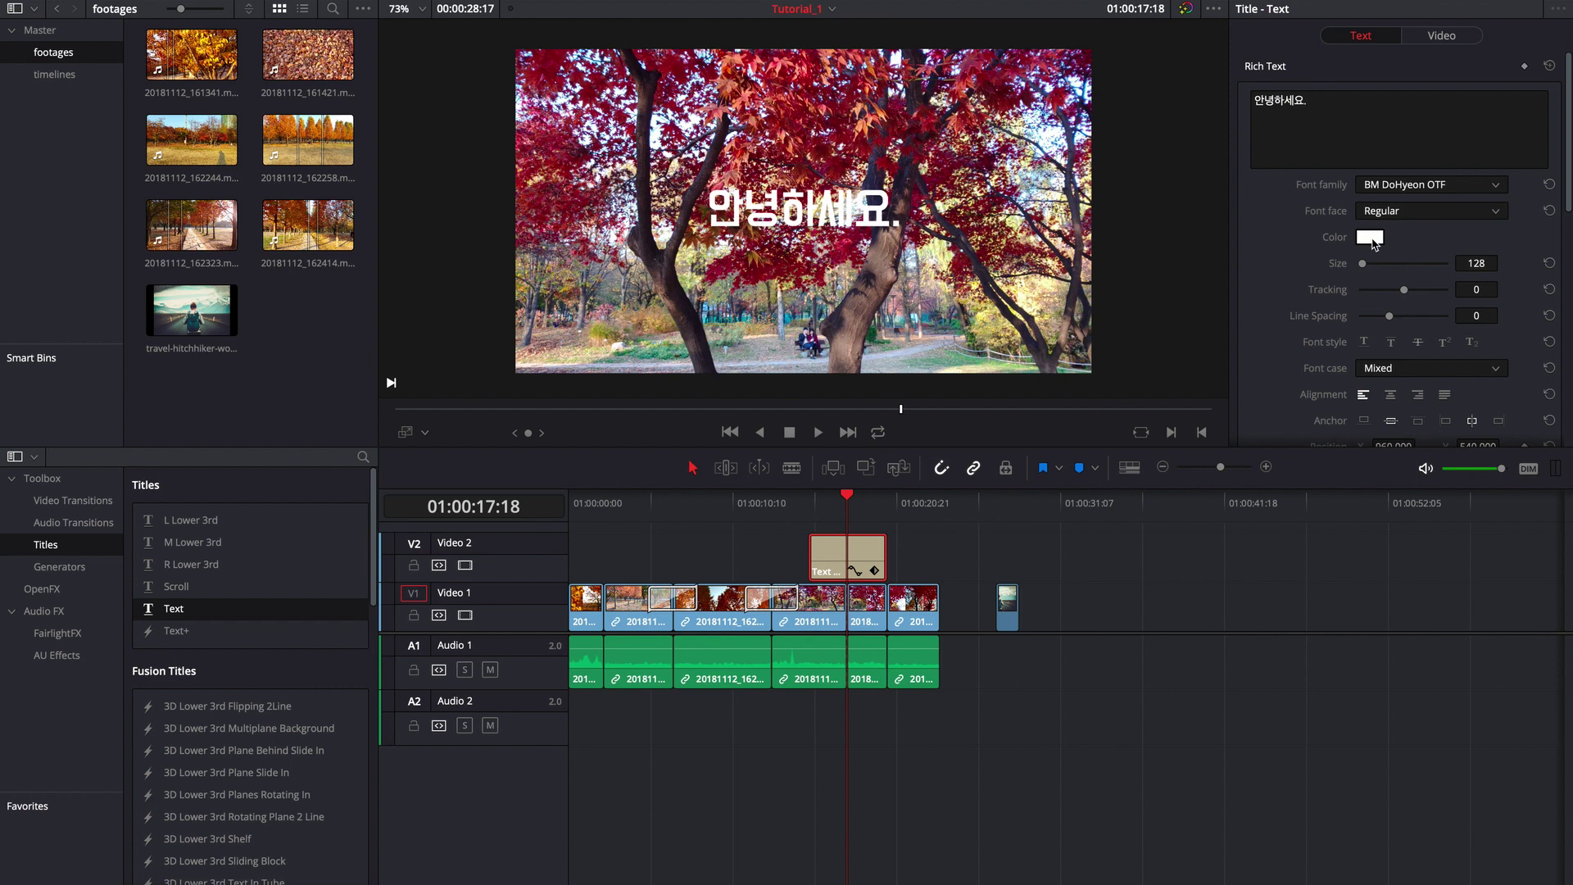
# - Try several text colors on the title, starting with lime and ending with dark purple
pyautogui.click(1369, 238)
pyautogui.click(57, 774)
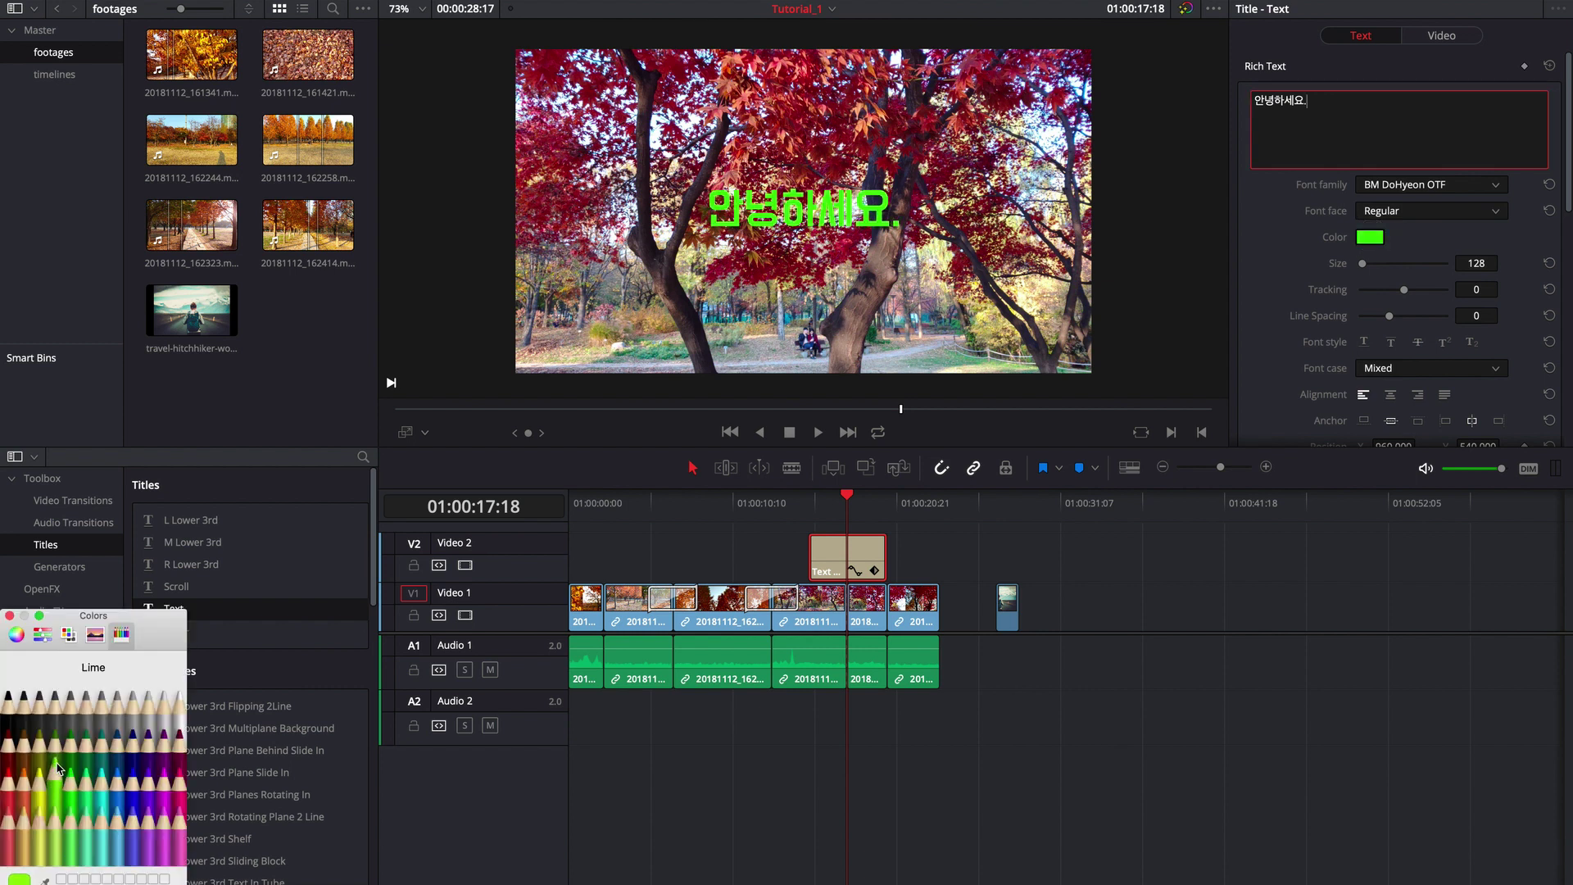
pyautogui.click(54, 741)
pyautogui.click(117, 741)
# - Set the title's size to 231, tracking to -10 and line spacing to 56
pyautogui.moveTo(1361, 263); pyautogui.dragTo(1393, 296)
pyautogui.scroll(-2, 1394, 297)
pyautogui.moveTo(1389, 217)
pyautogui.mouseDown()
pyautogui.moveTo(1355, 217)
pyautogui.moveTo(1395, 217)
pyautogui.mouseUp()
# - Add a second title line with the presenter's name followed by "입니다." and readjust the line spacing
pyautogui.scroll(2, 1353, 146)
pyautogui.click(1353, 113)
pyautogui.press('Return')
pyautogui.write('HOYONG PK')
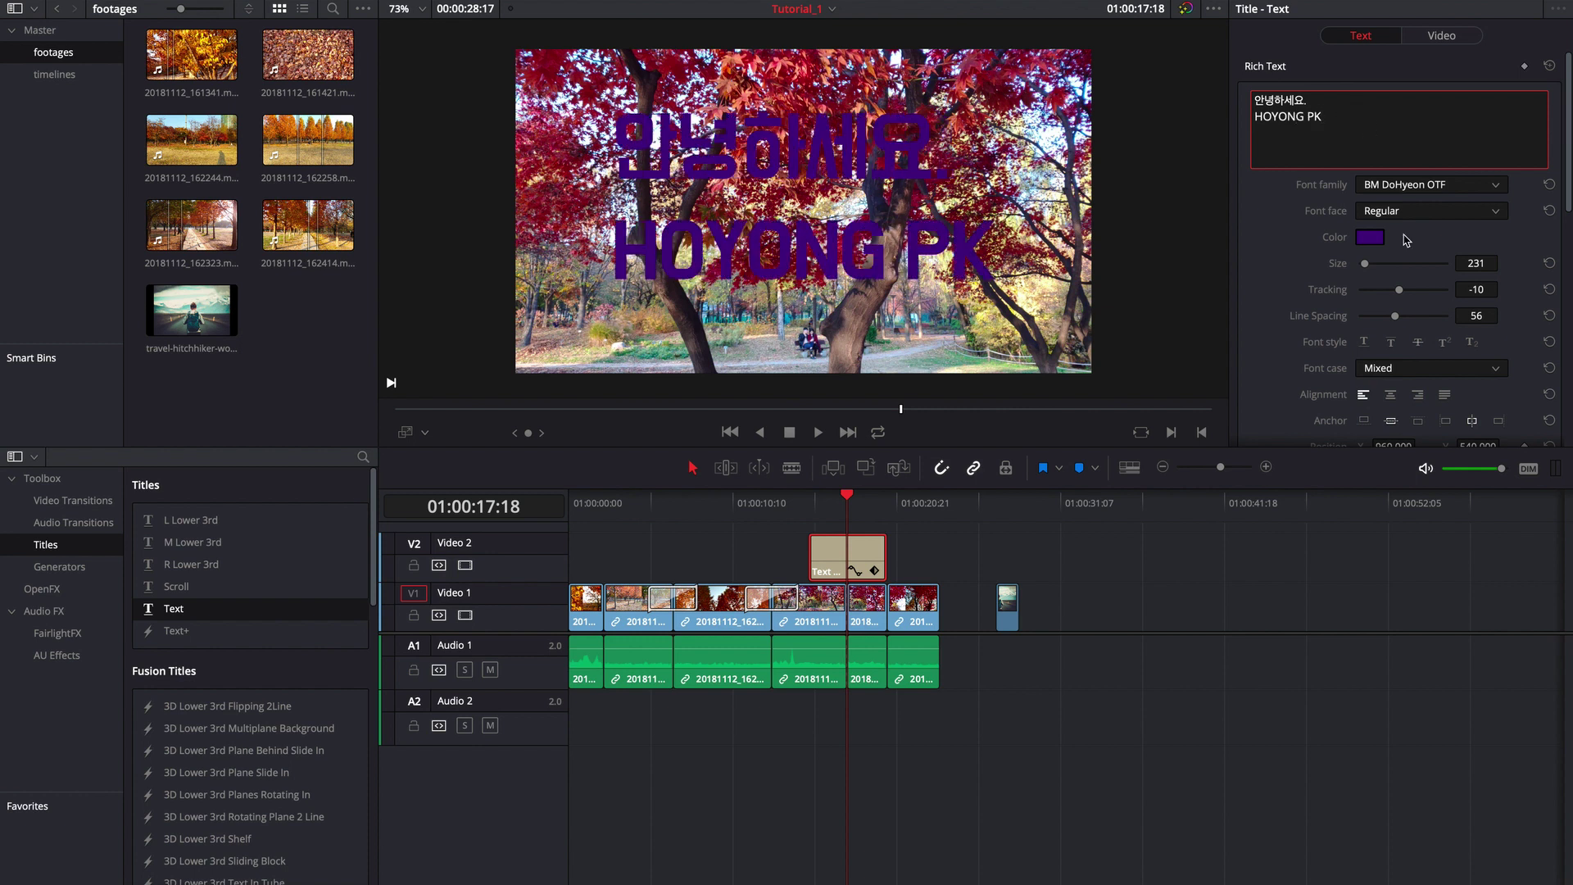
pyautogui.write('입니다.')
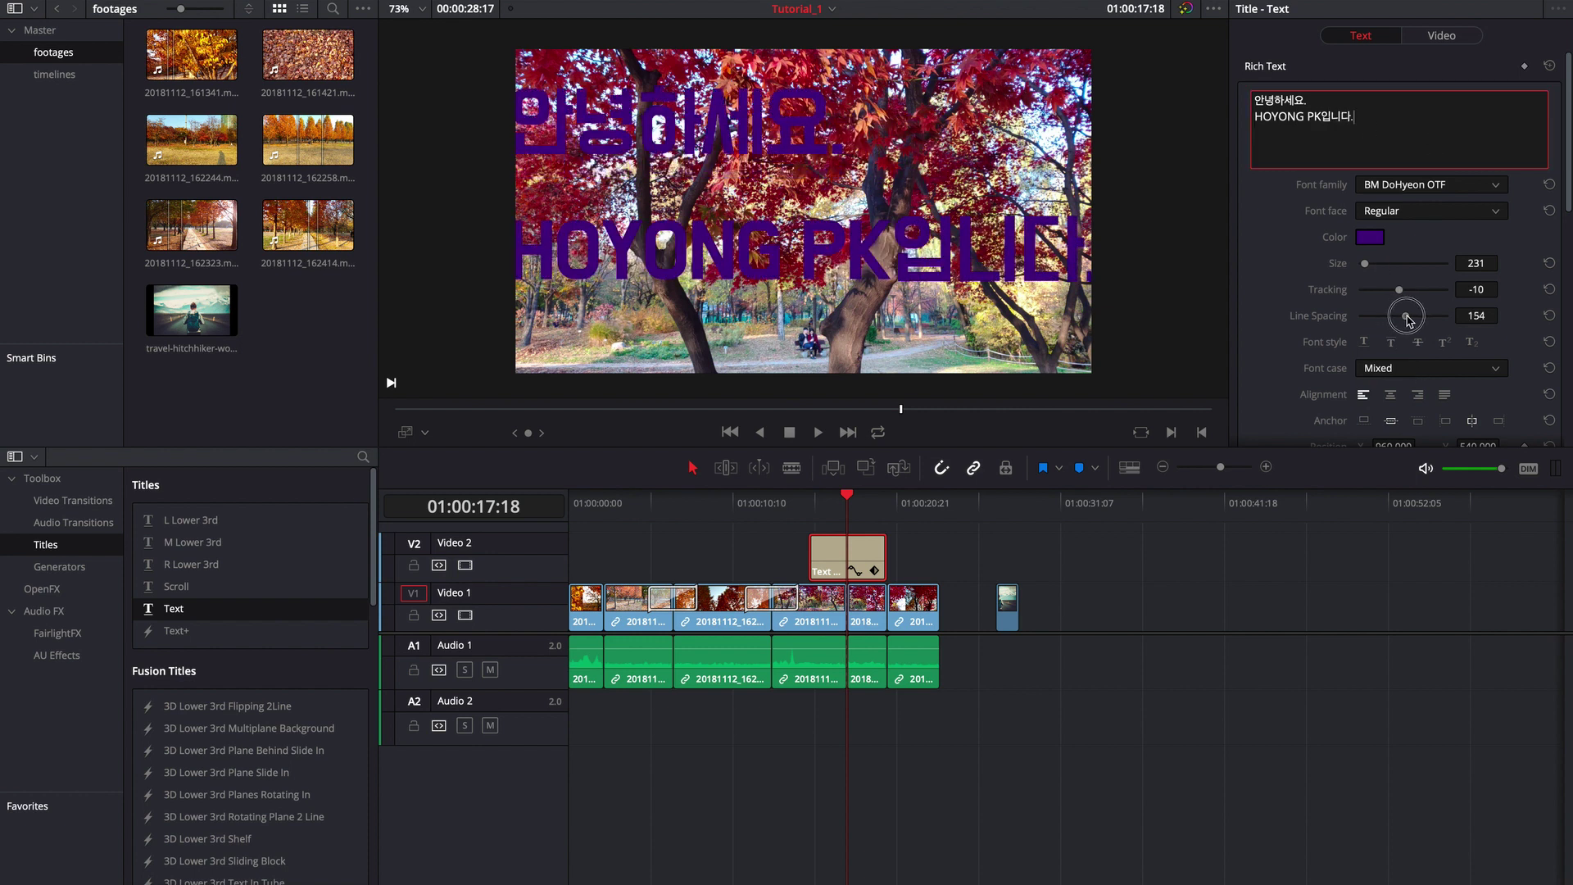
pyautogui.moveTo(1396, 315)
pyautogui.mouseDown()
pyautogui.moveTo(1335, 322)
pyautogui.moveTo(1393, 316)
pyautogui.mouseUp()
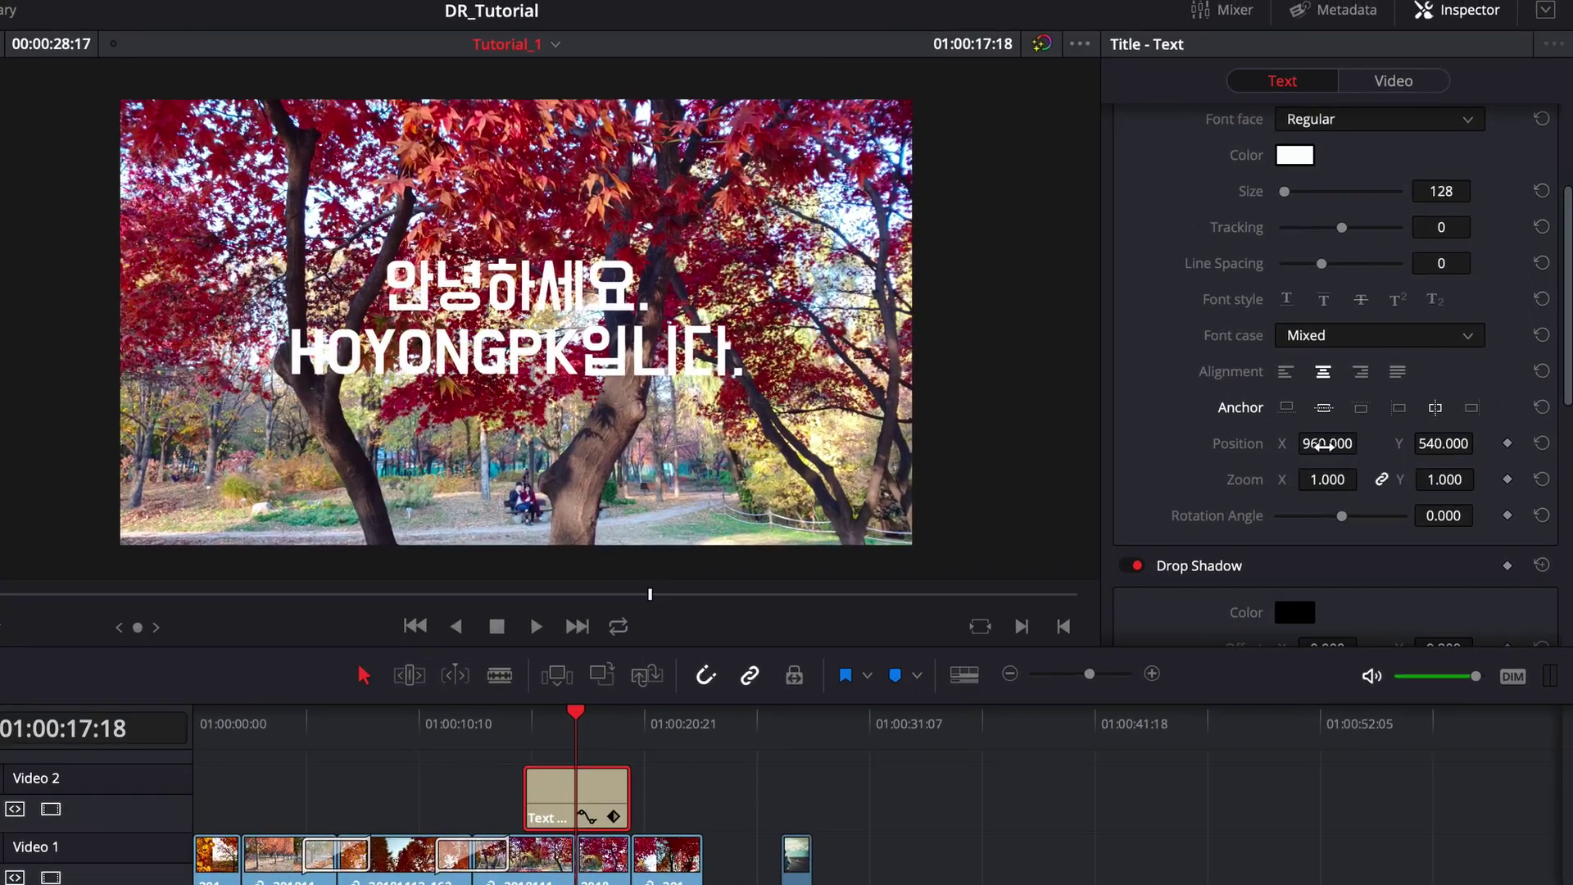
# - Transform the title with Position X 1032, Zoom 1.770 and a Rotation Angle of 8.400
pyautogui.moveTo(1311, 491); pyautogui.dragTo(1345, 530)
pyautogui.doubleClick(1218, 492)
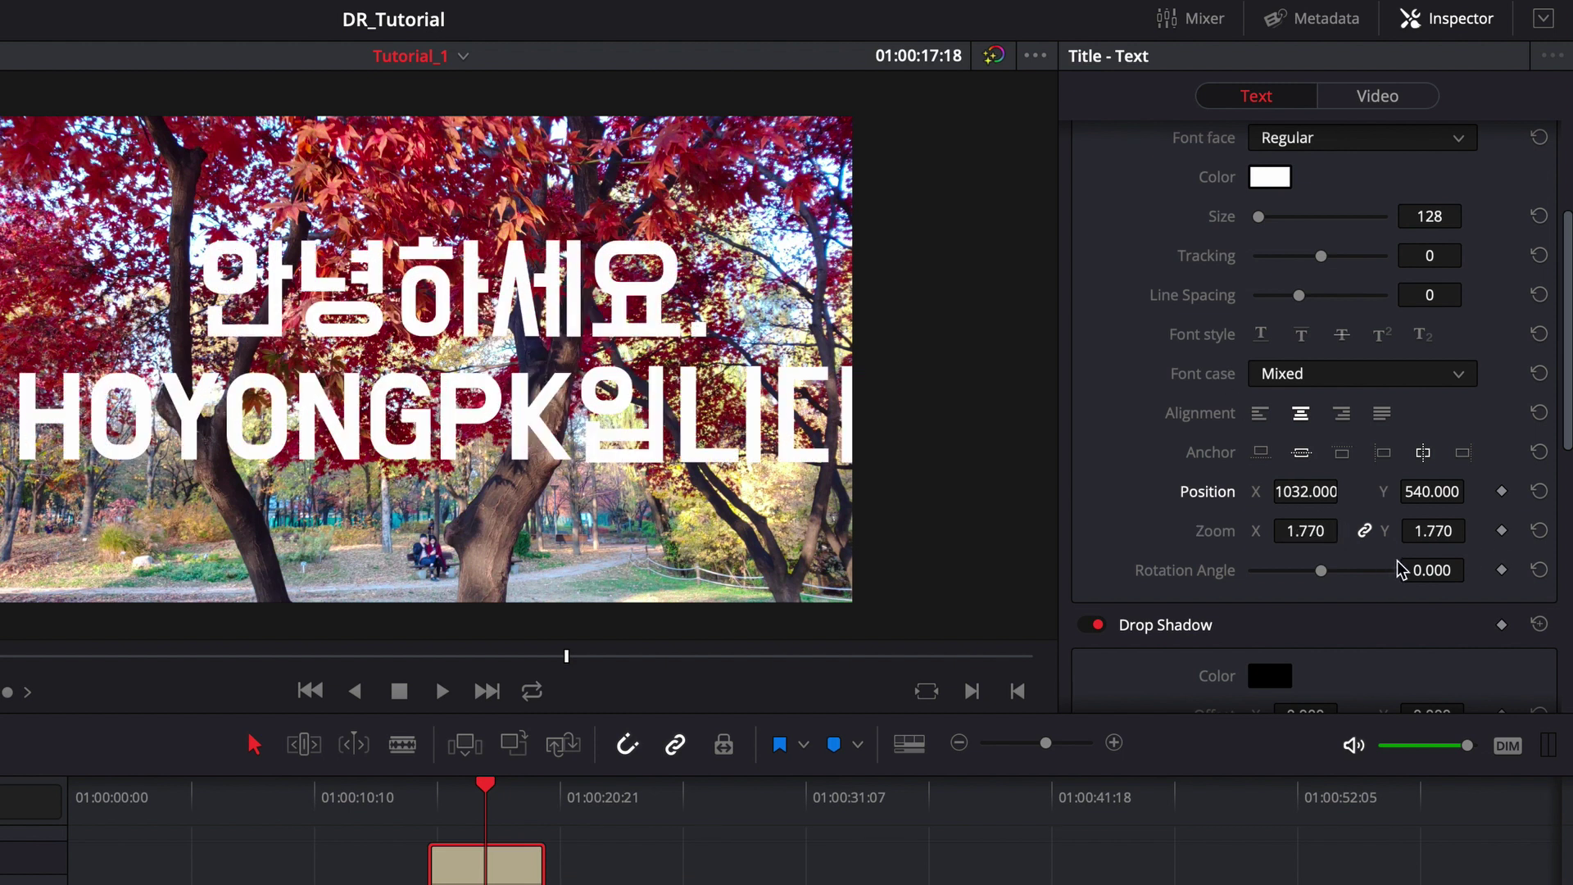
pyautogui.moveTo(1442, 573); pyautogui.dragTo(1551, 583)
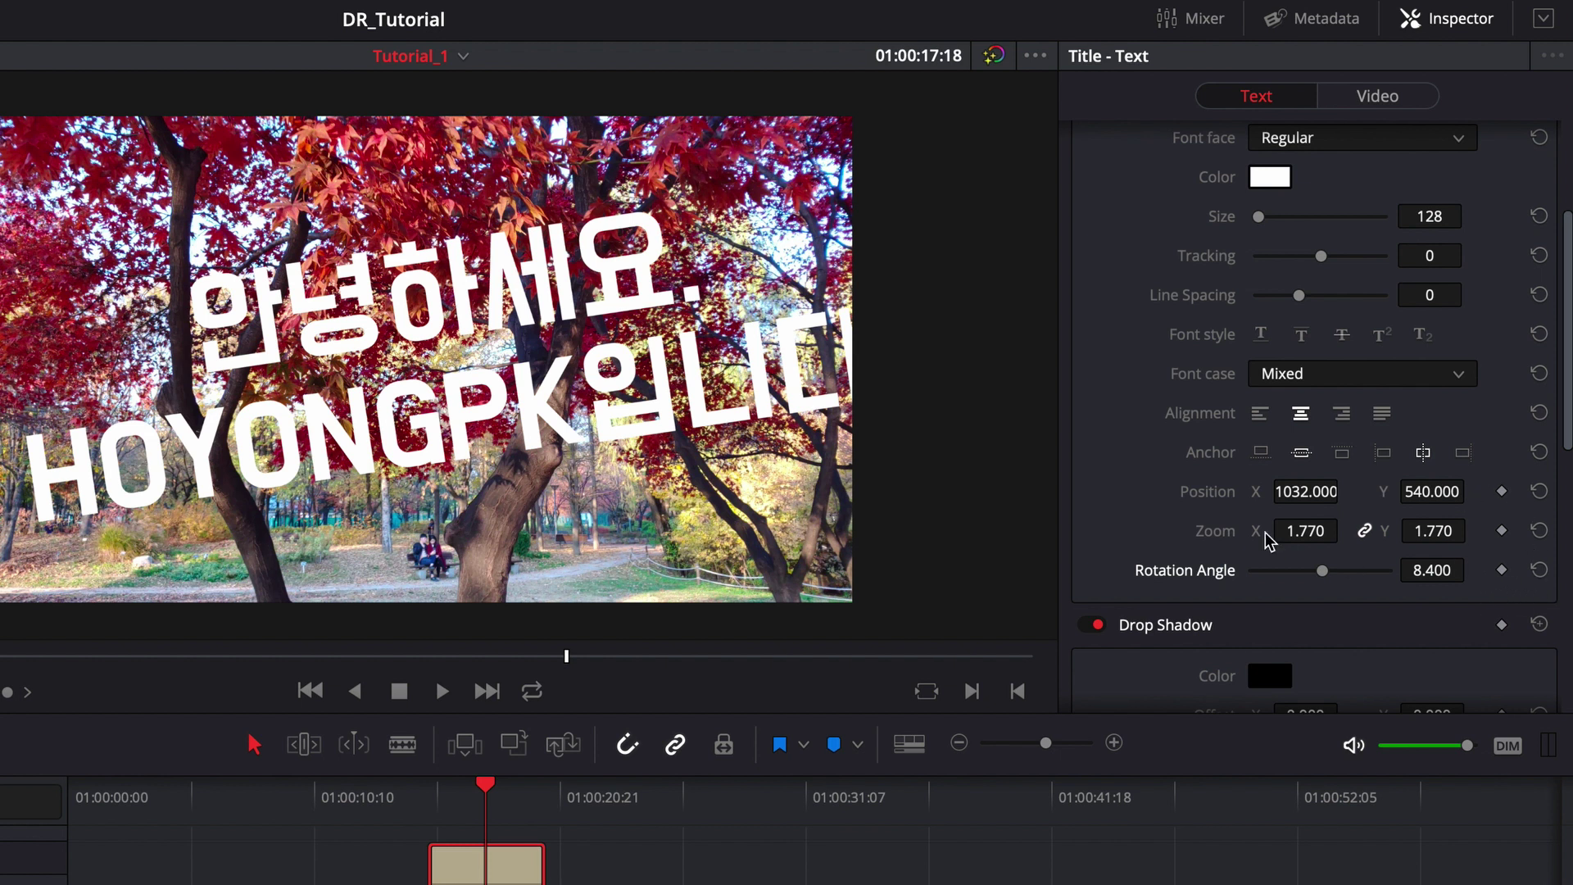
# - Give the title a green drop shadow with offset X -28 and Y -49, blur 49 and opacity 100
pyautogui.scroll(-5, 1262, 481)
pyautogui.moveTo(1432, 345); pyautogui.dragTo(1471, 347)
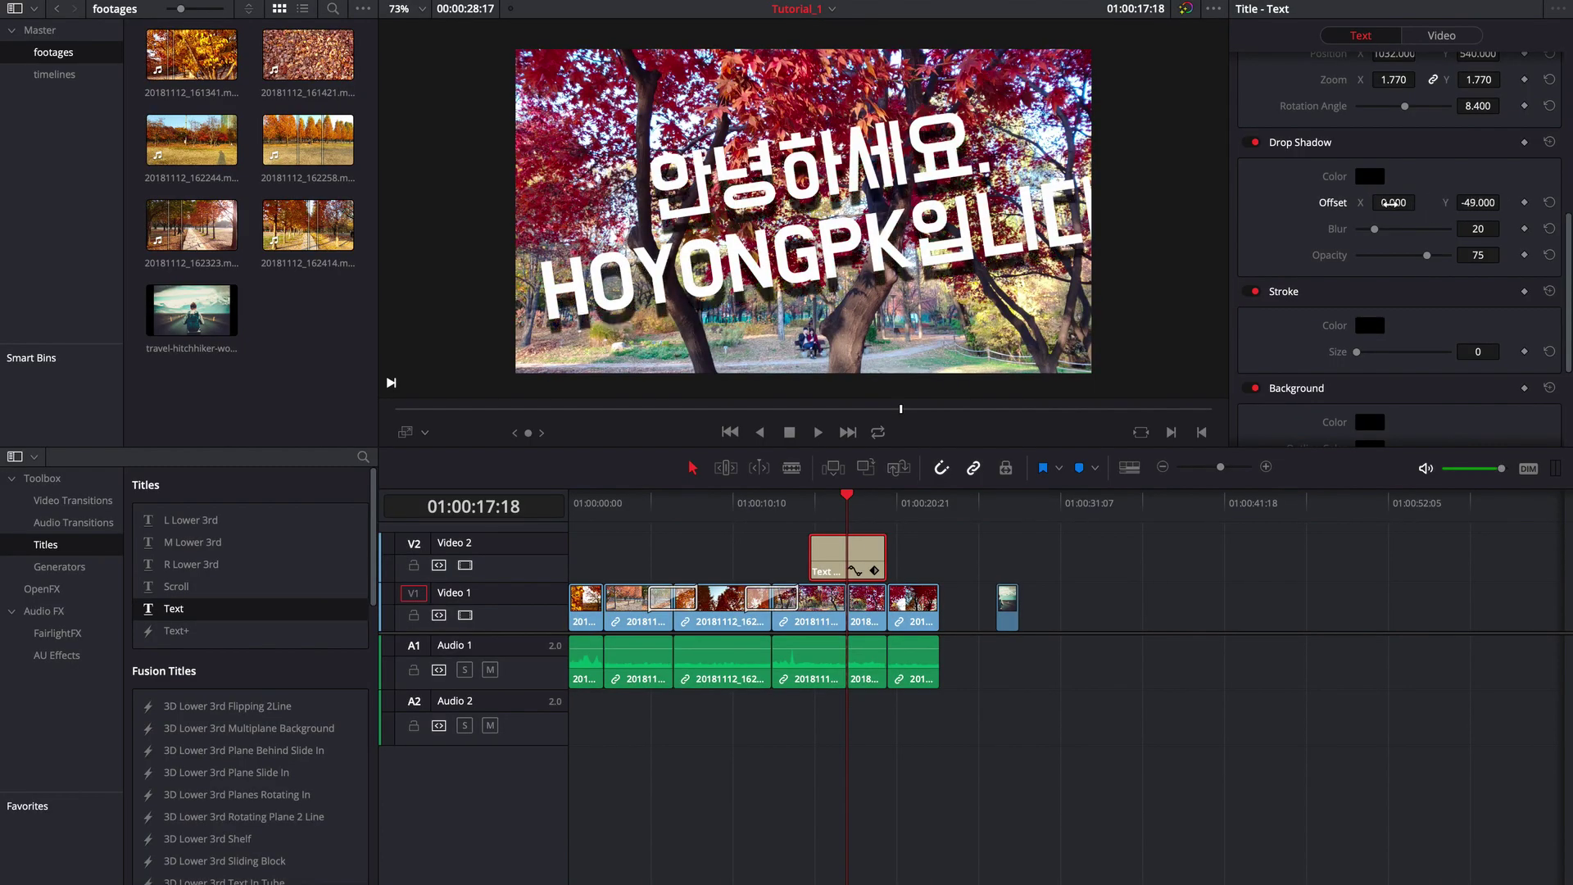
pyautogui.moveTo(1390, 203); pyautogui.dragTo(1371, 211)
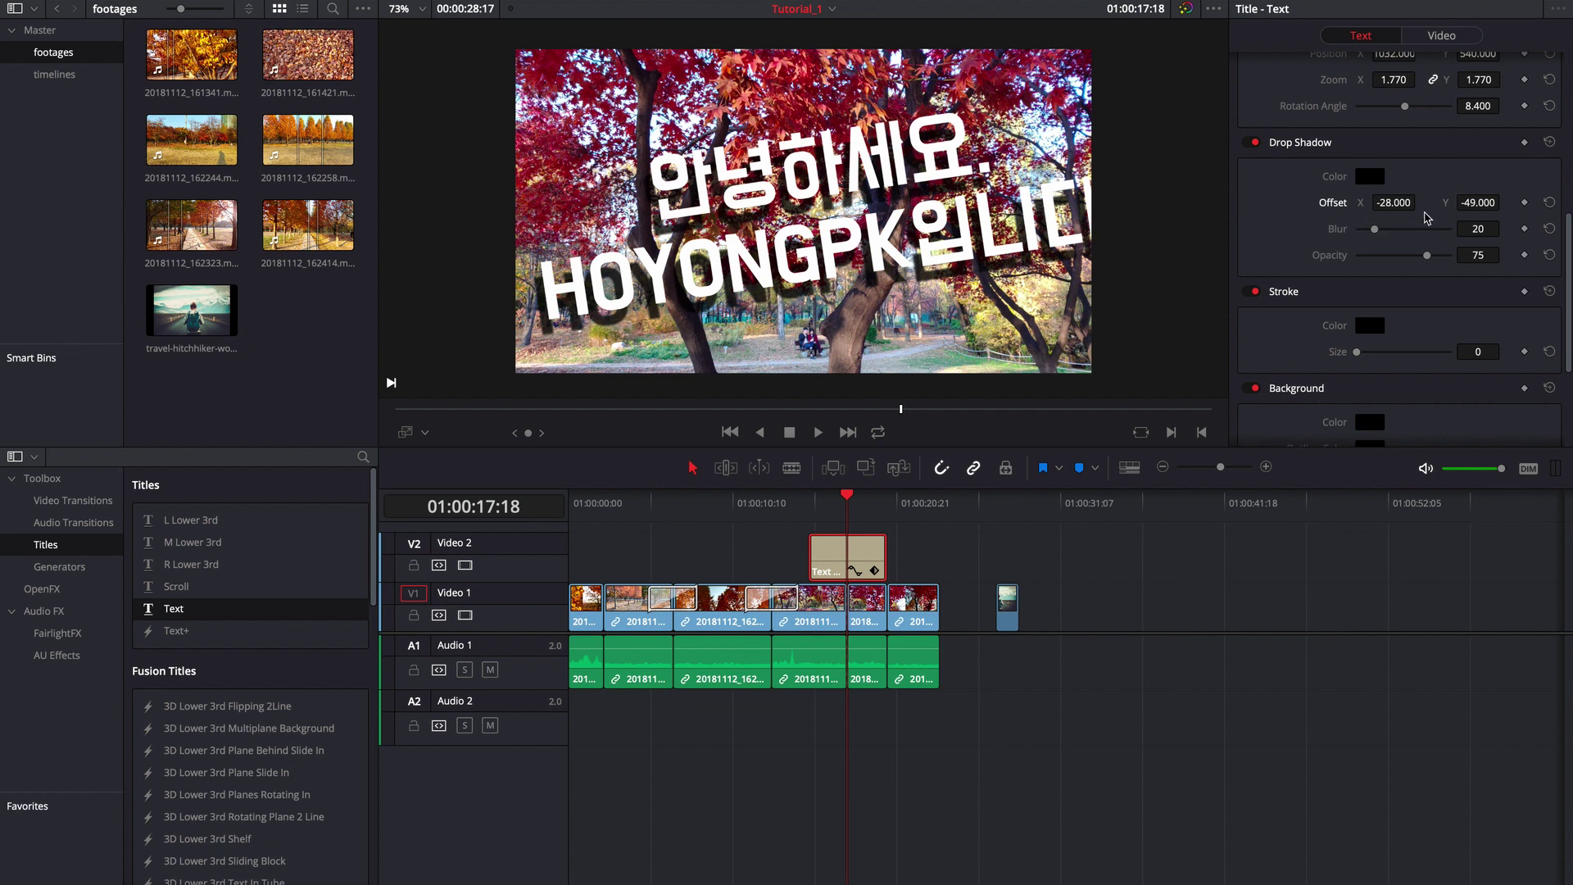
pyautogui.click(1367, 179)
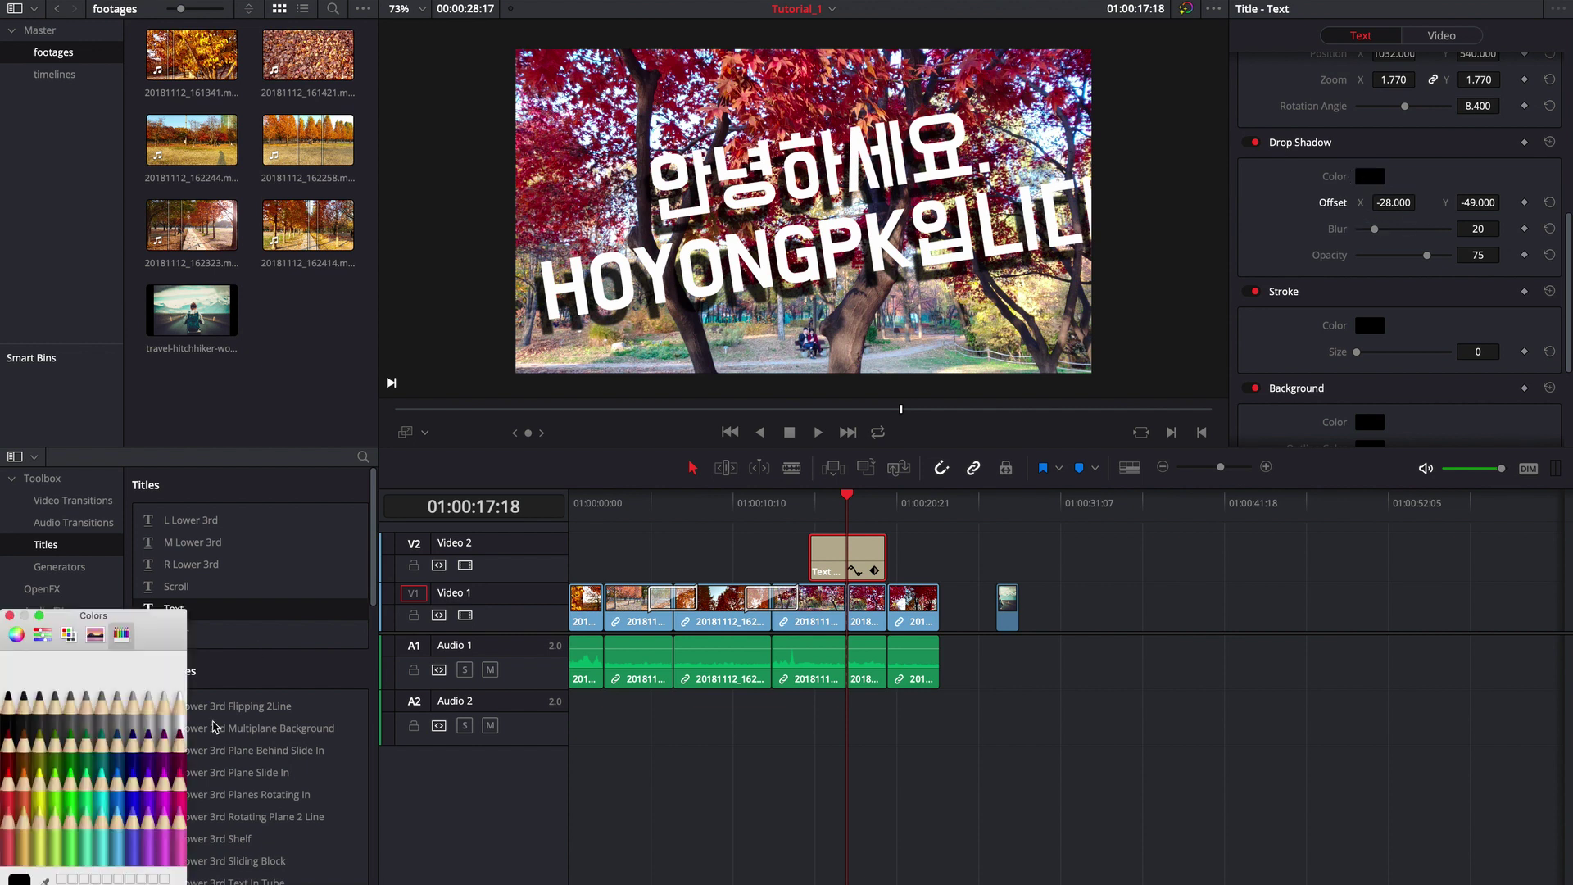
pyautogui.click(135, 761)
pyautogui.click(86, 739)
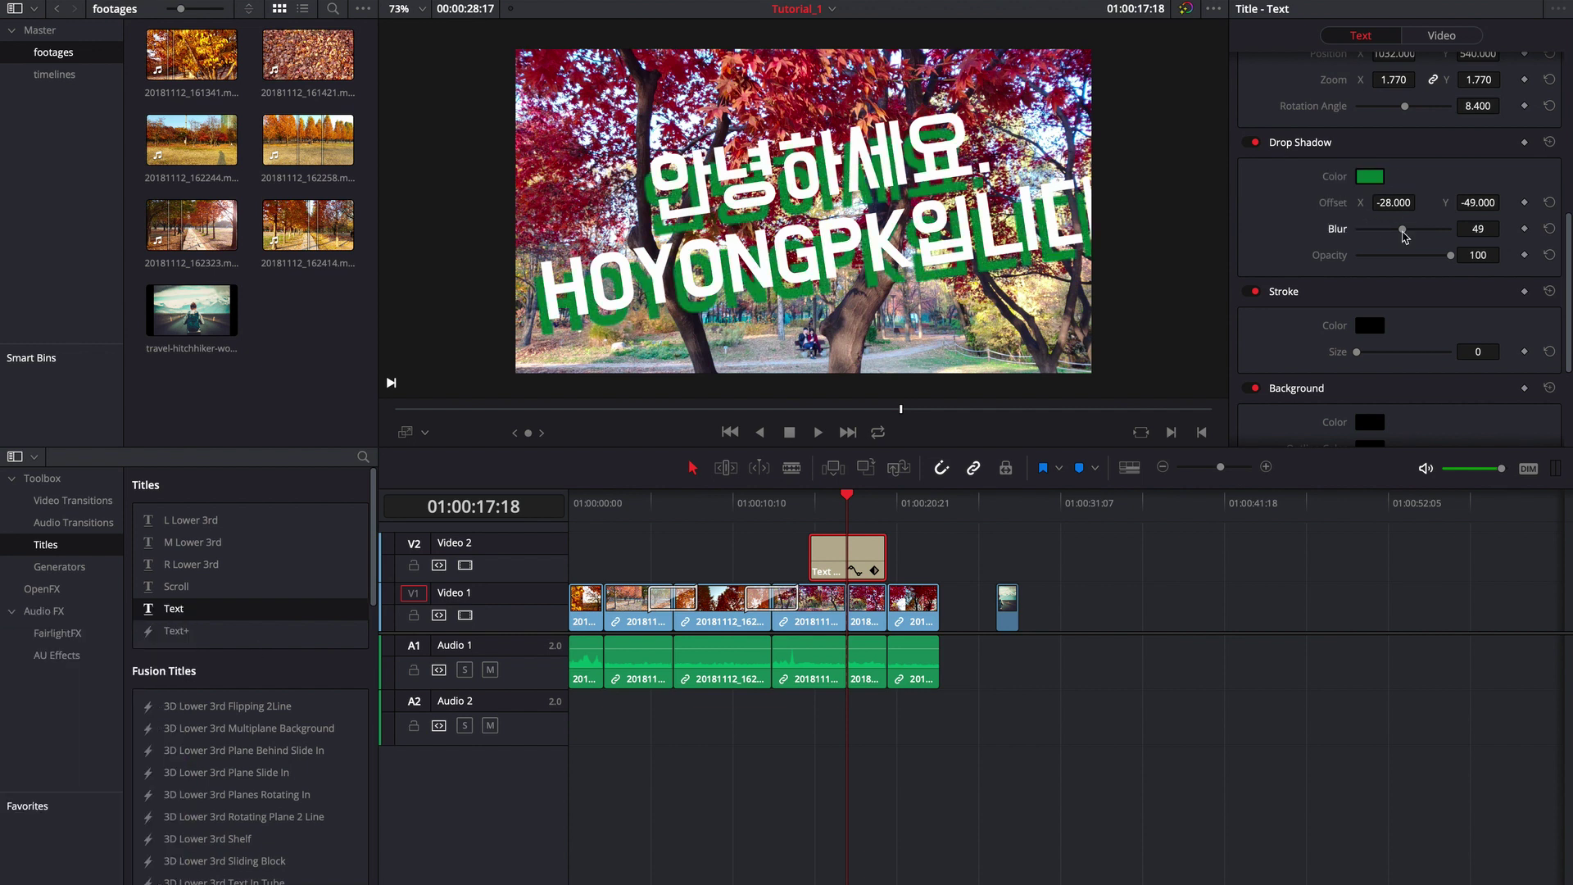
# - Add a stroke of size 6 to the title and color it orange
pyautogui.moveTo(1357, 354)
pyautogui.mouseDown()
pyautogui.moveTo(1422, 360)
pyautogui.moveTo(1394, 363)
pyautogui.mouseUp()
pyautogui.click(1369, 328)
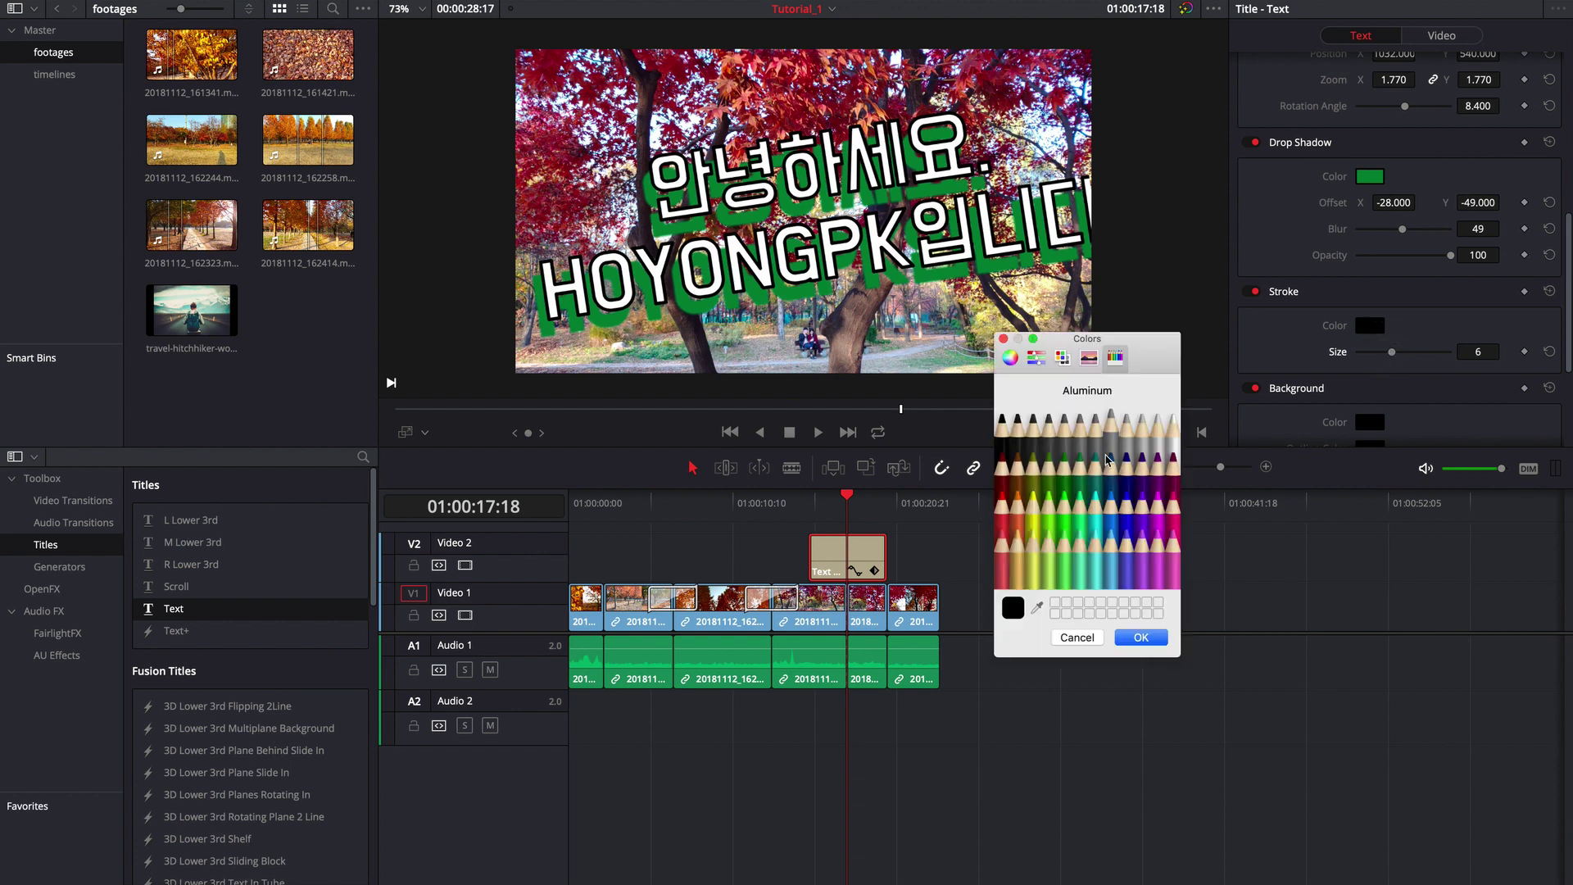
pyautogui.click(1110, 443)
pyautogui.click(1079, 424)
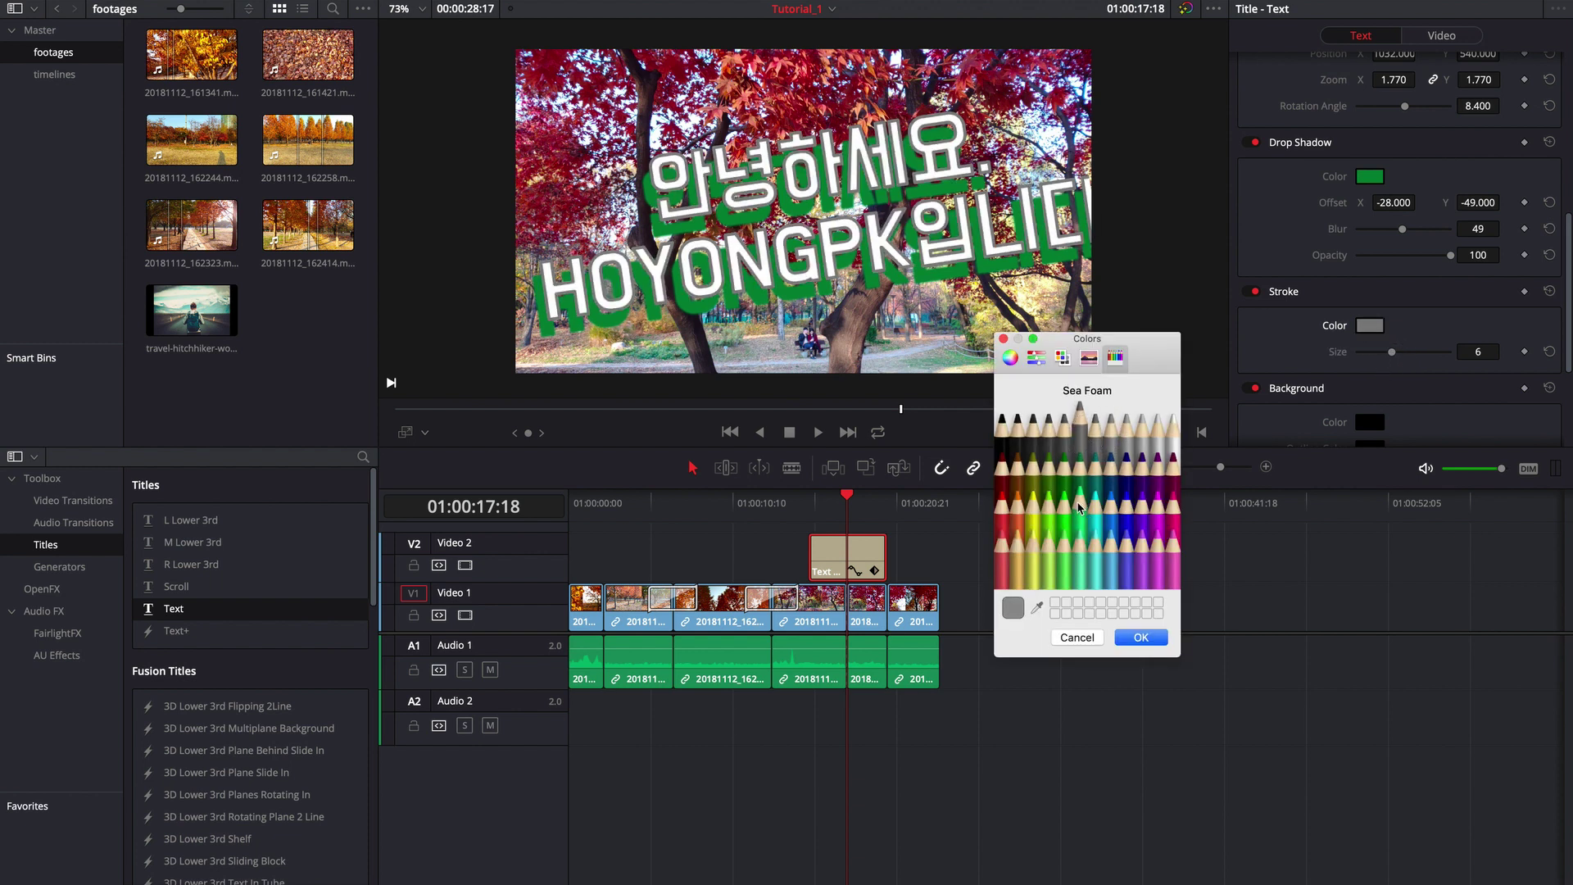
pyautogui.click(1070, 514)
pyautogui.click(1020, 504)
pyautogui.click(1141, 638)
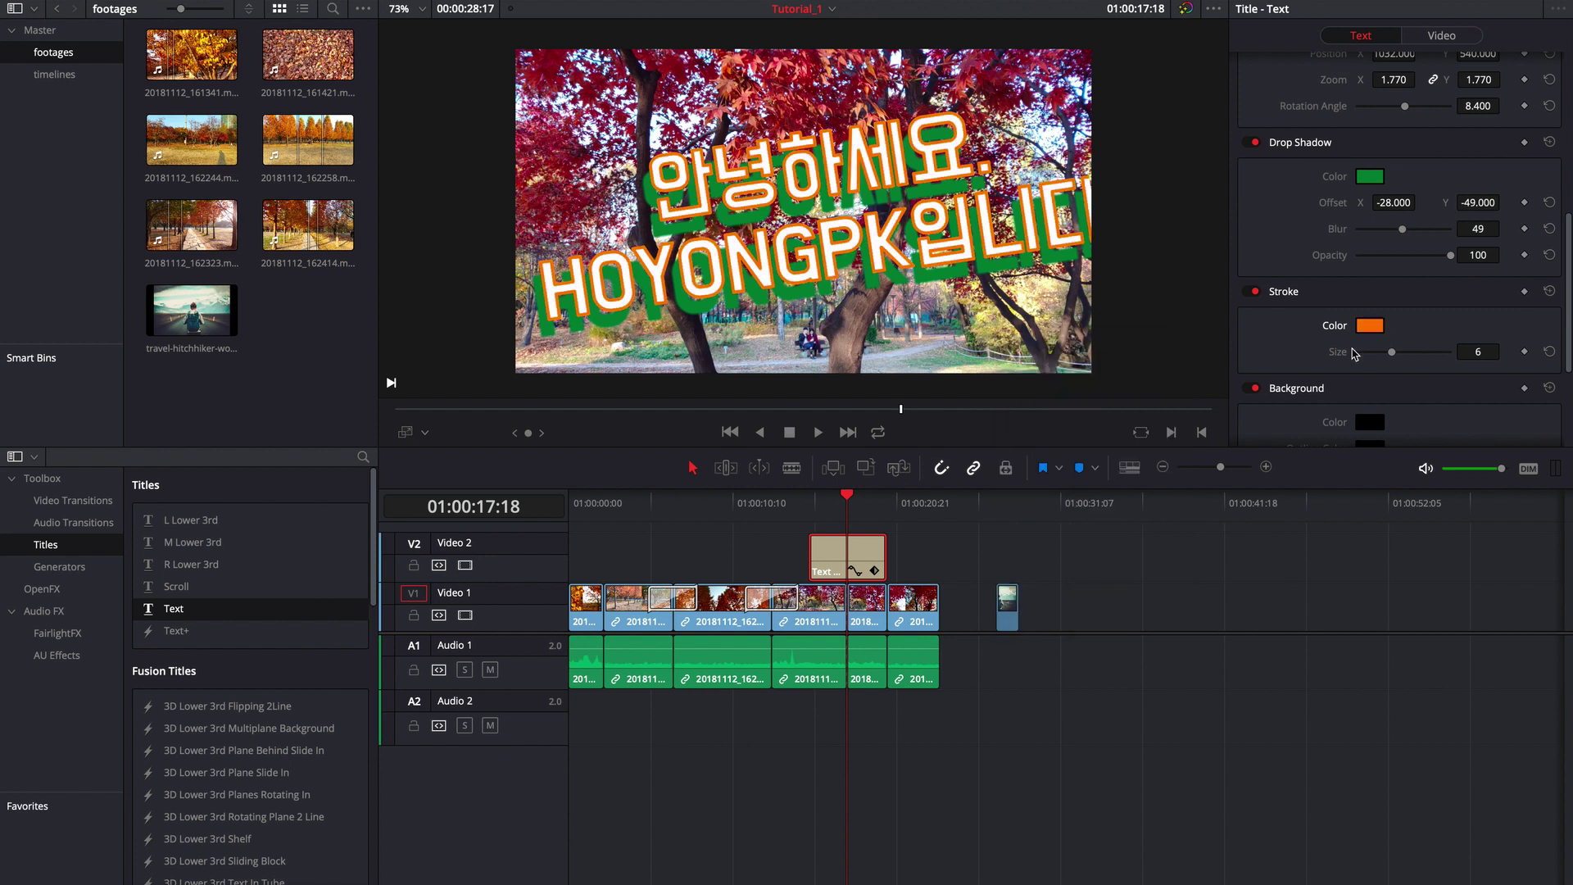
pyautogui.scroll(-2, 1359, 354)
pyautogui.scroll(-3, 1360, 354)
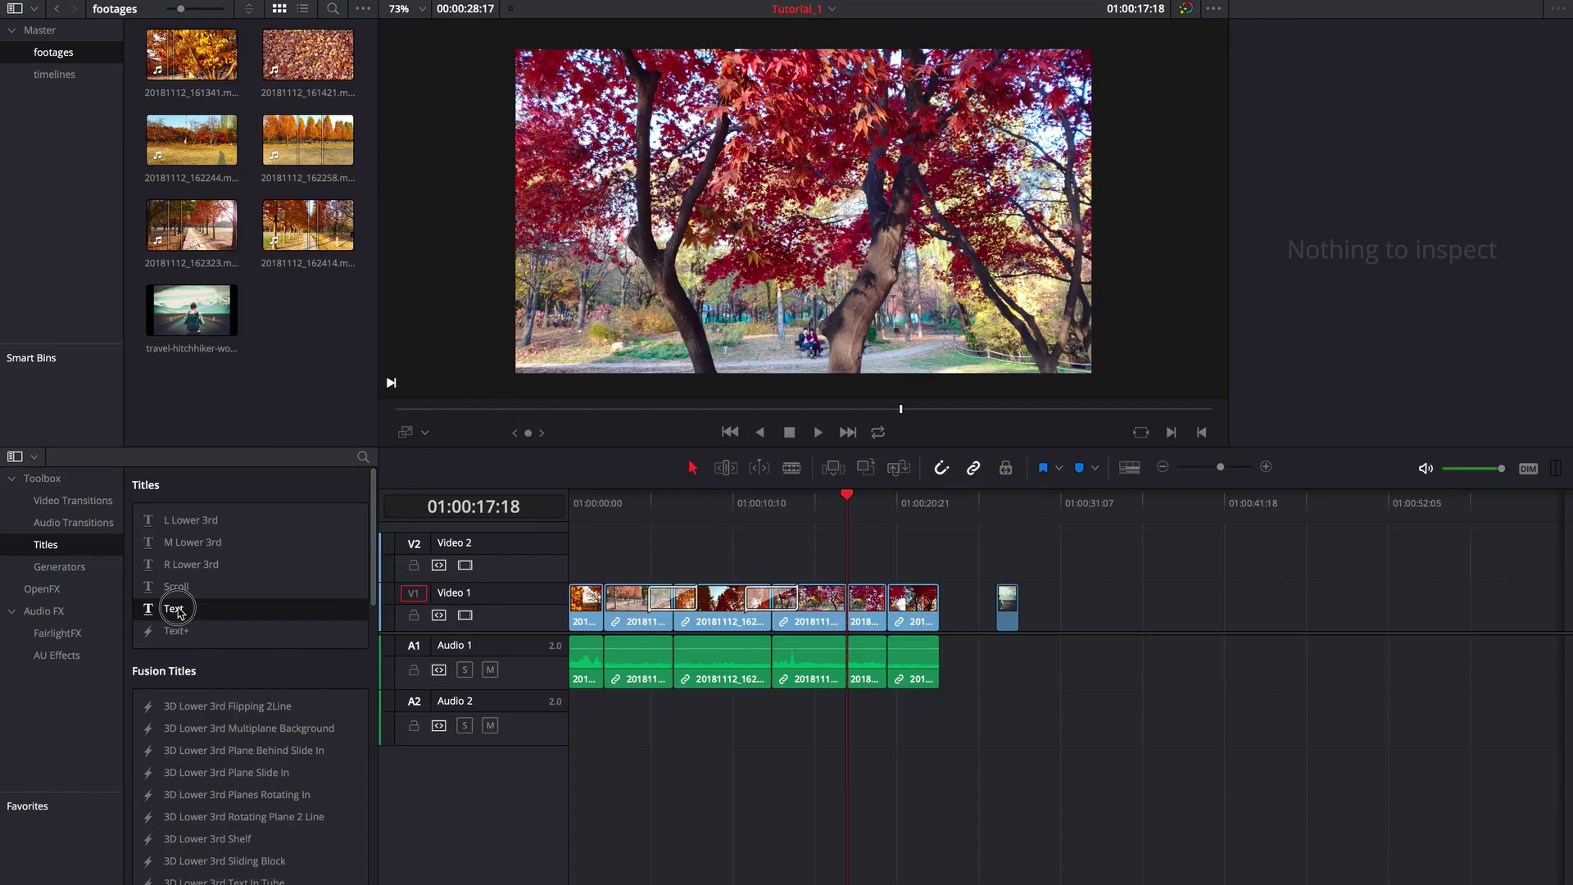
# - Add a new Text title on Video 2 across the playhead with the text "안녕하세요. 오늘로 튜토리얼 두번째 영상을 만들었어요."
pyautogui.moveTo(172, 608); pyautogui.dragTo(828, 569)
pyautogui.click(864, 558)
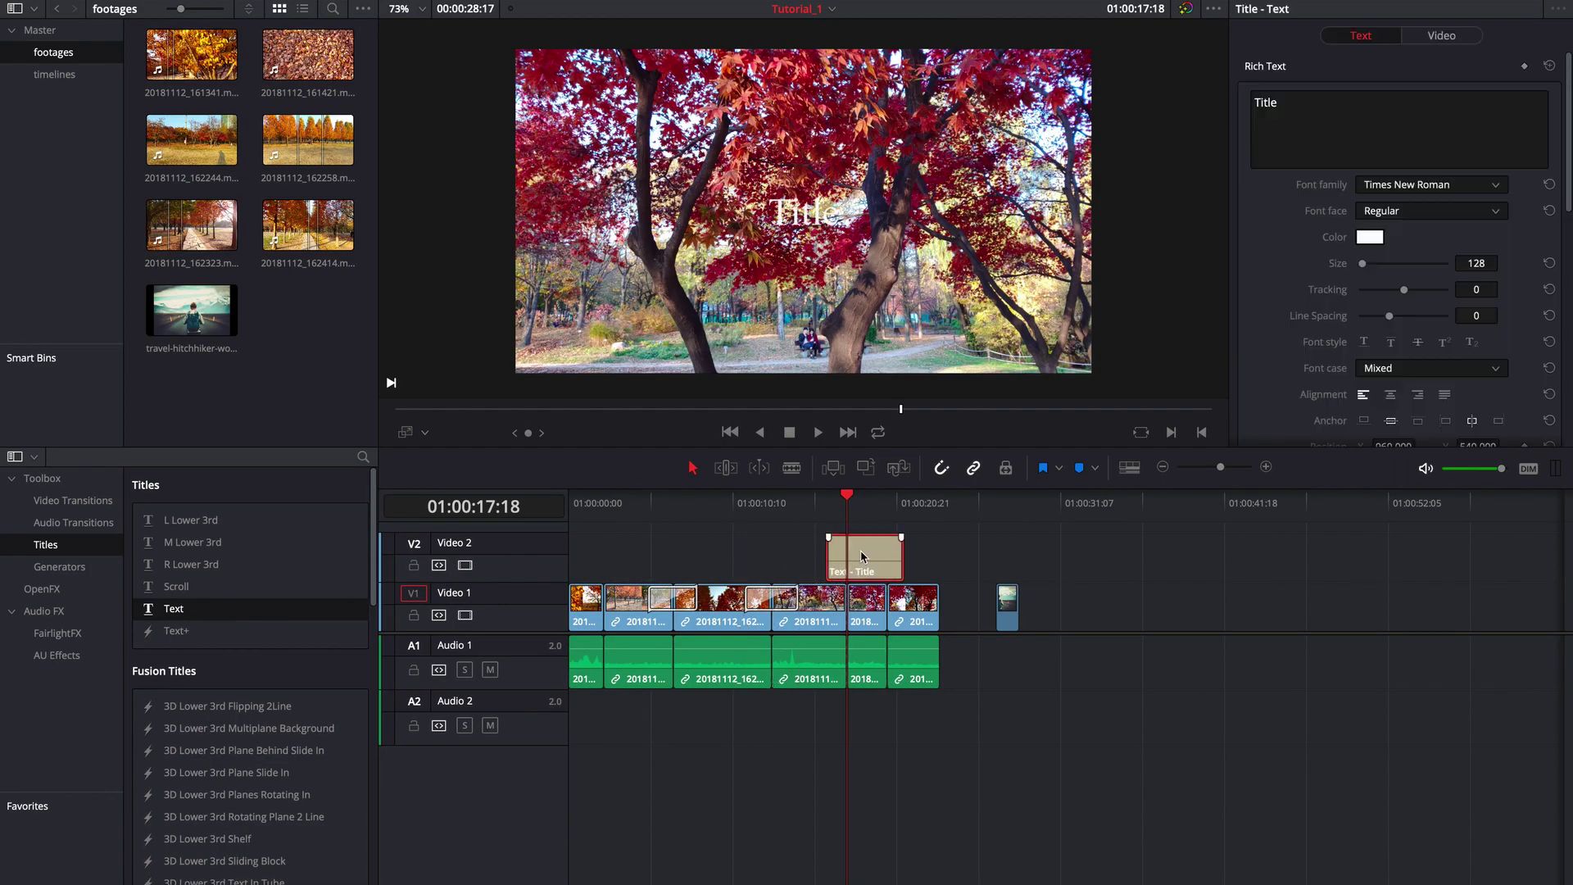
pyautogui.click(1315, 113)
pyautogui.write('안녕하세요. 오늘로 튜토리얼 두번째 영상을 만들었어요.')
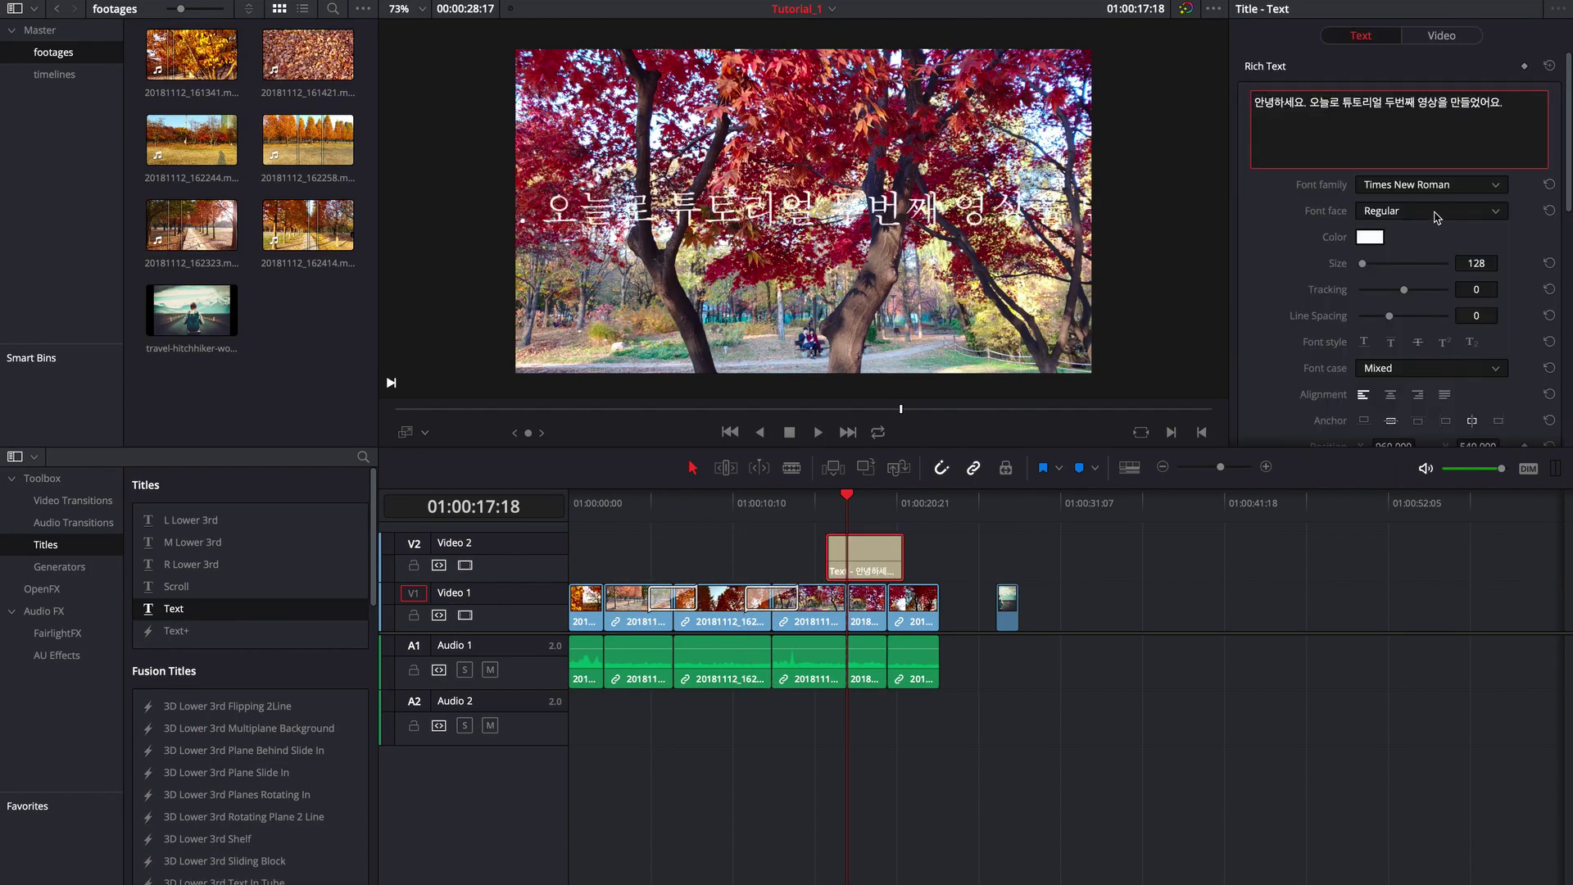
# - Reduce the new title's size to 57 and switch its font family to a bold Korean font
pyautogui.moveTo(1478, 263); pyautogui.dragTo(1423, 265)
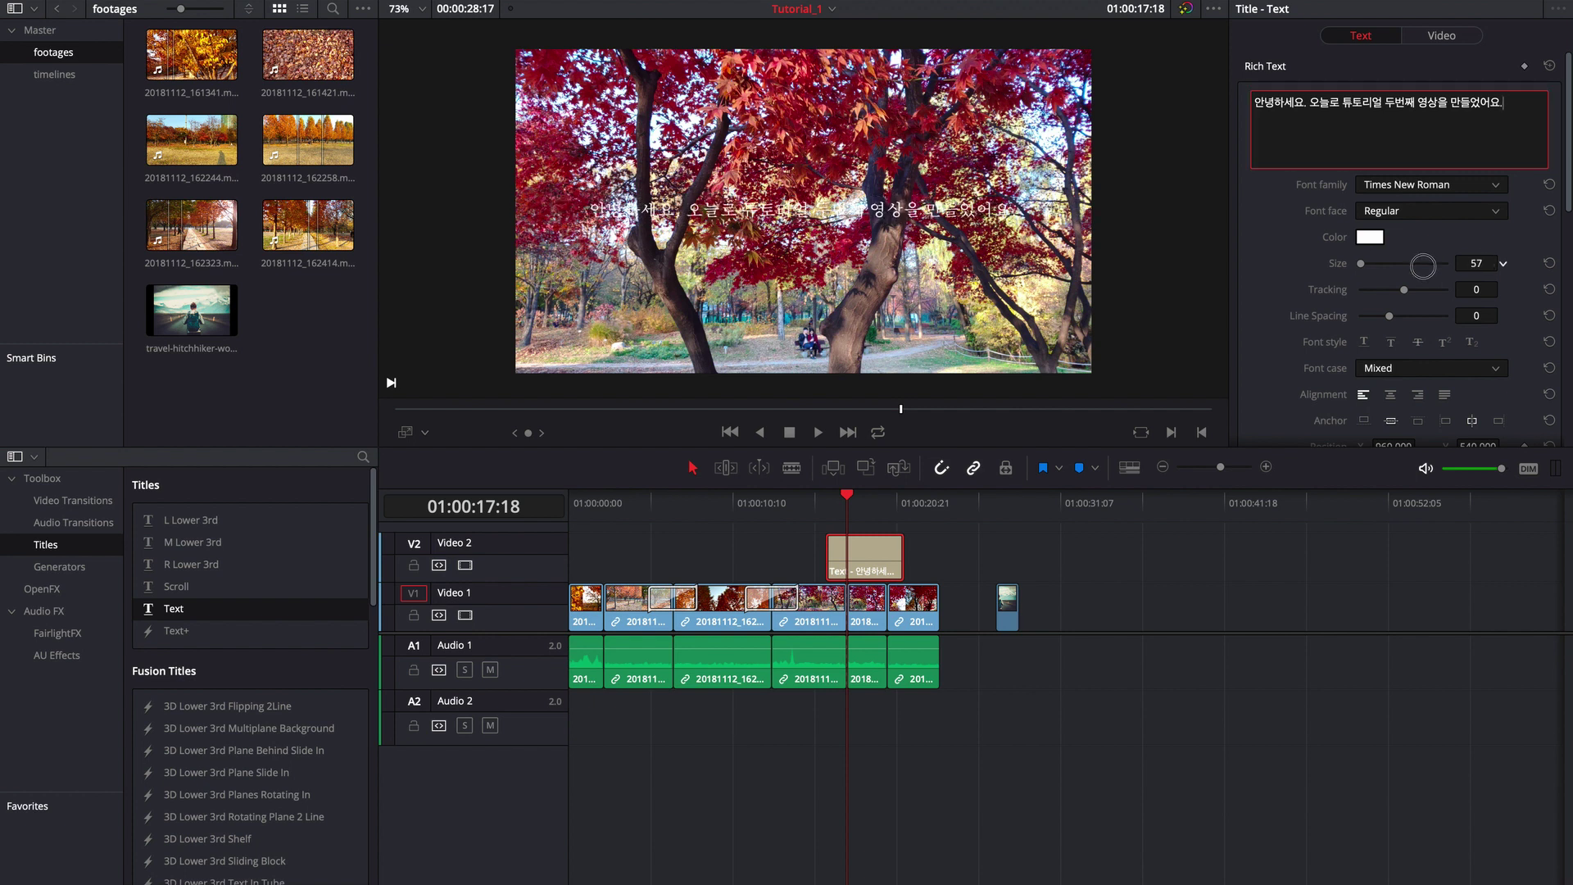
pyautogui.click(1494, 187)
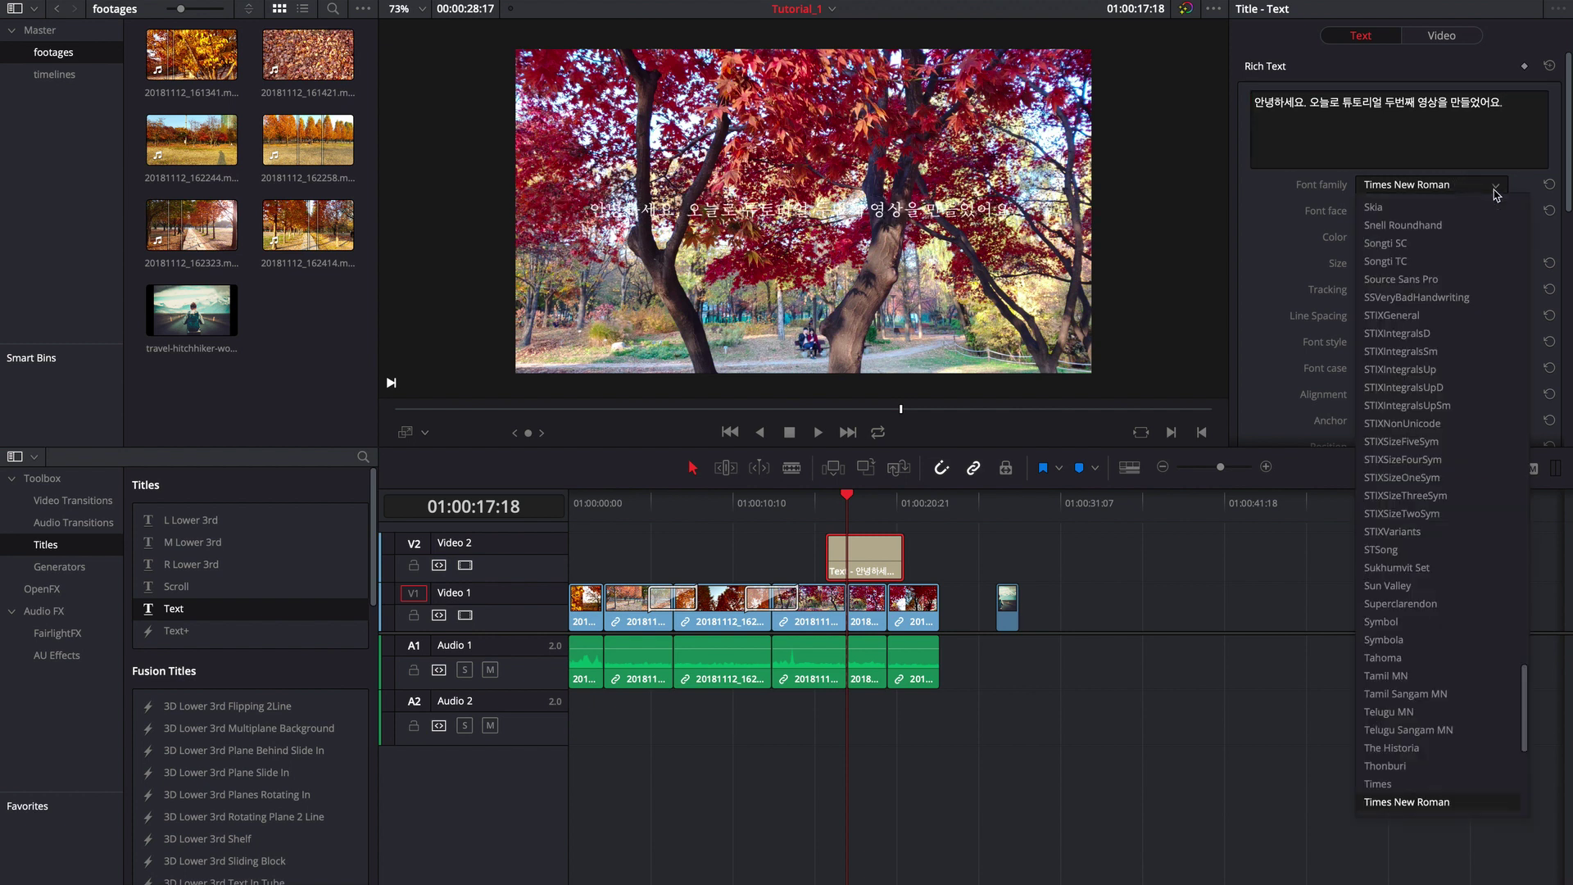
pyautogui.scroll(10, 1450, 283)
pyautogui.scroll(10, 1450, 283)
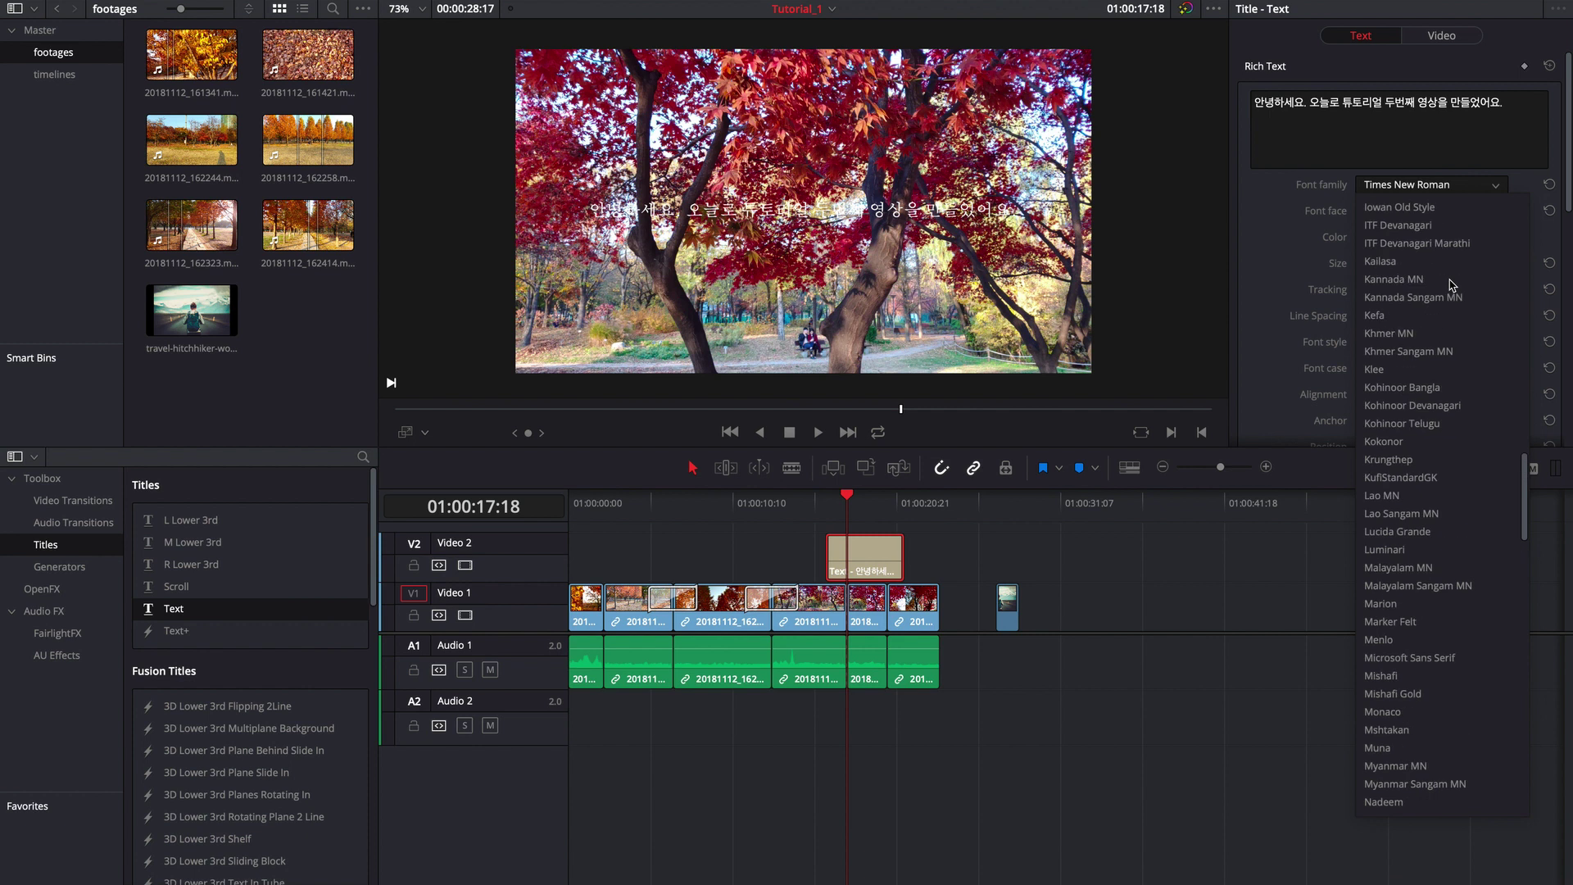
pyautogui.click(1409, 504)
# - Lower the title to a subtitle placement by setting its Position Y to 129
pyautogui.scroll(-5, 1475, 356)
pyautogui.moveTo(1482, 249); pyautogui.dragTo(1149, 275)
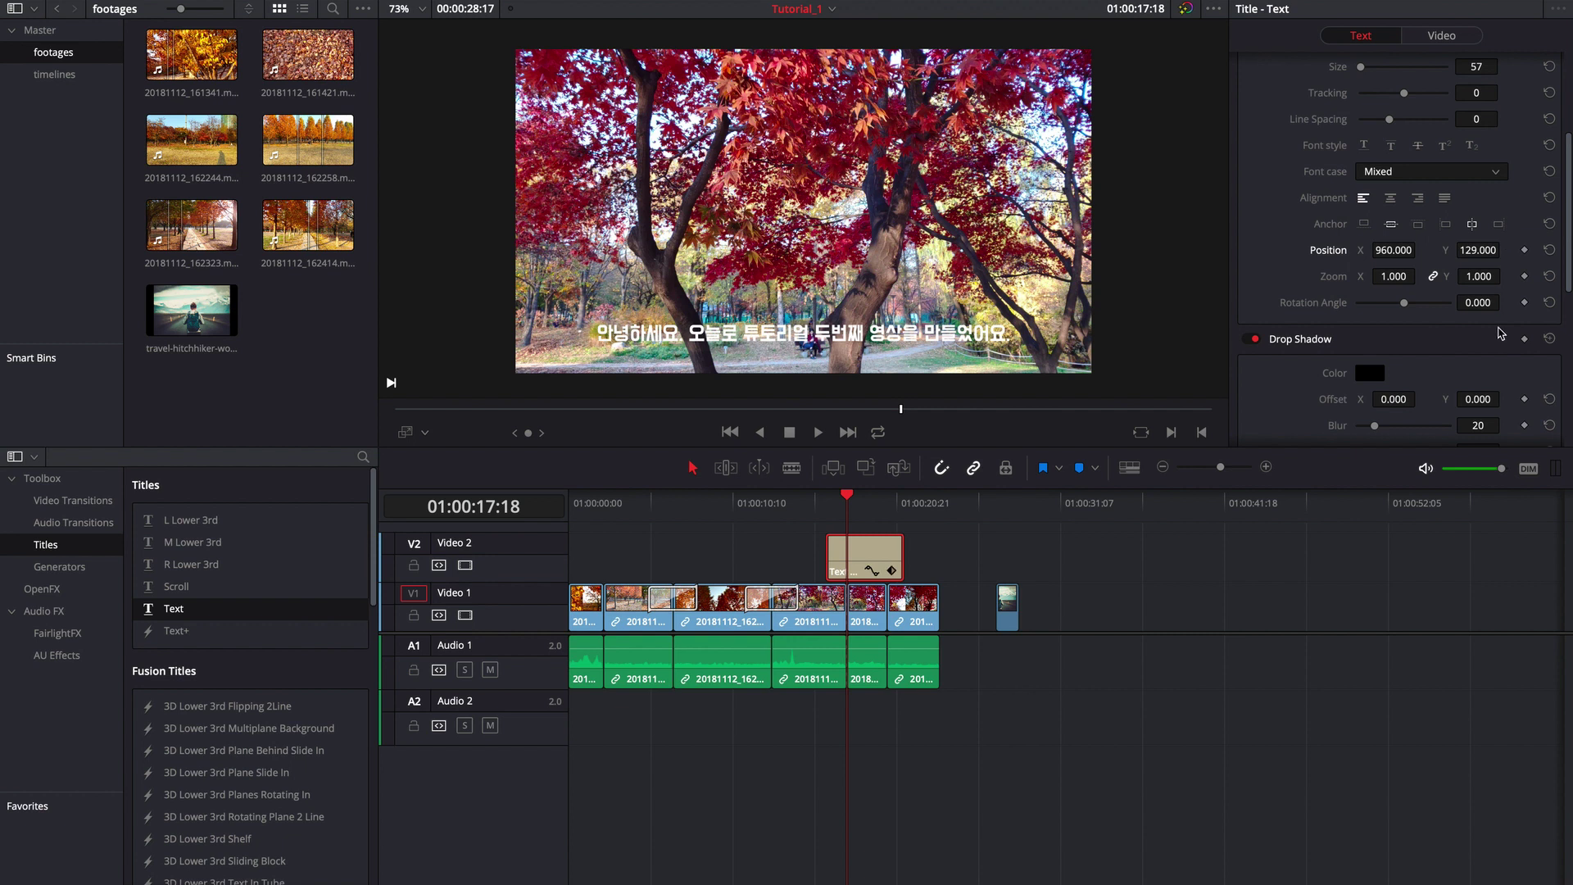
# - Give the subtitle a background box with height 0.104, width 0.765 and corner radius 0
pyautogui.scroll(-5, 1505, 334)
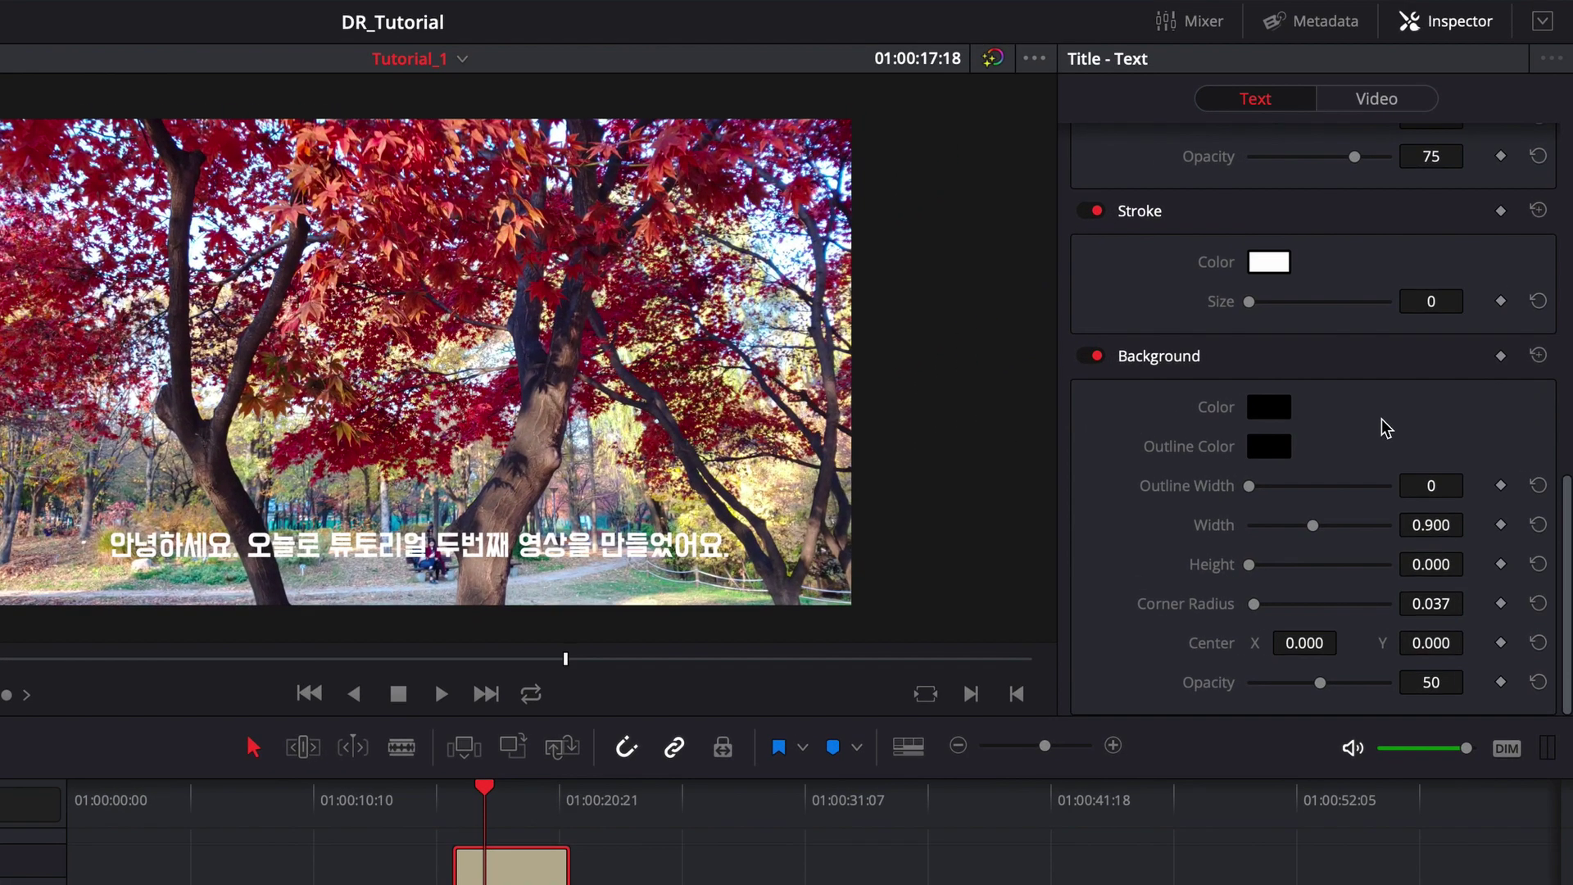
pyautogui.moveTo(1250, 565); pyautogui.dragTo(1257, 566)
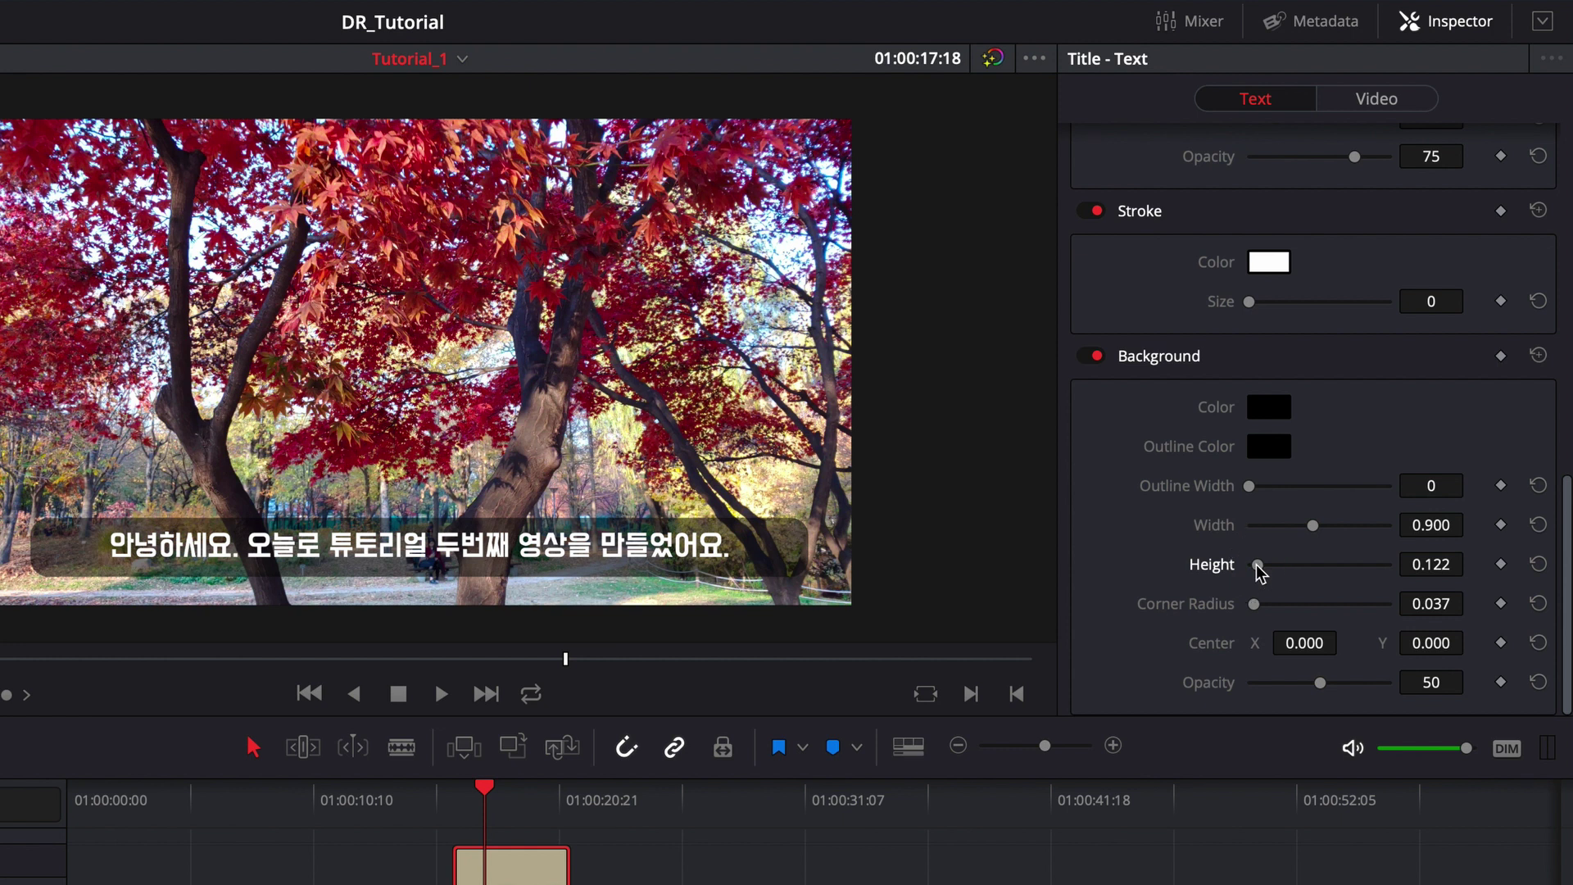
pyautogui.moveTo(1258, 565); pyautogui.dragTo(1311, 527)
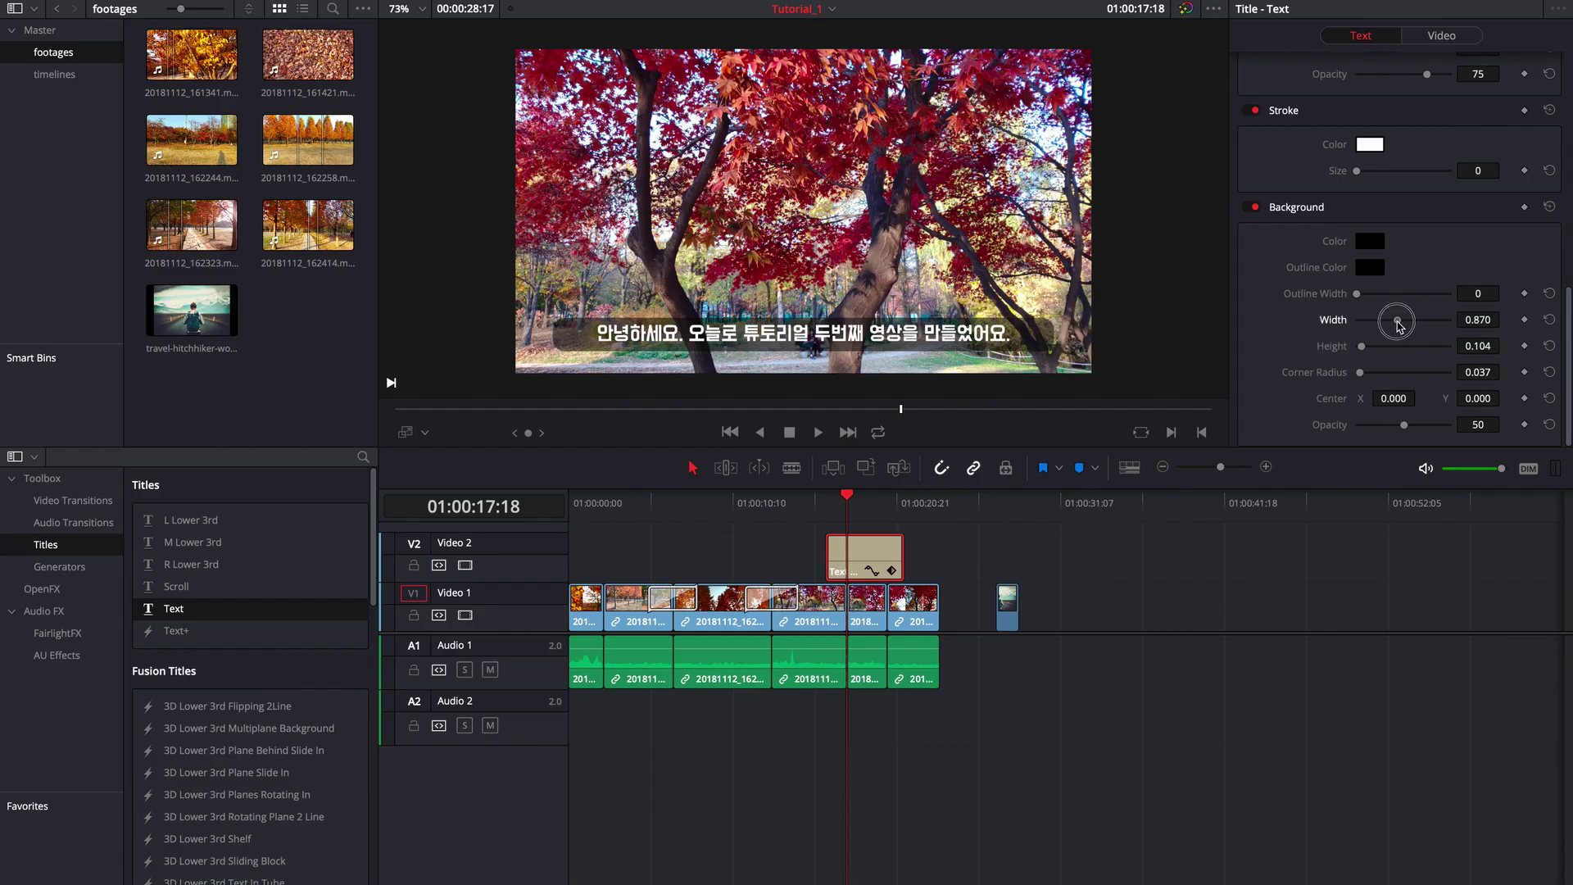
pyautogui.moveTo(1399, 325); pyautogui.dragTo(1391, 323)
pyautogui.moveTo(1360, 373); pyautogui.dragTo(1261, 386)
# - Add an outline of width 12 to the subtitle background and color it pinkish red
pyautogui.moveTo(1357, 293); pyautogui.dragTo(1393, 302)
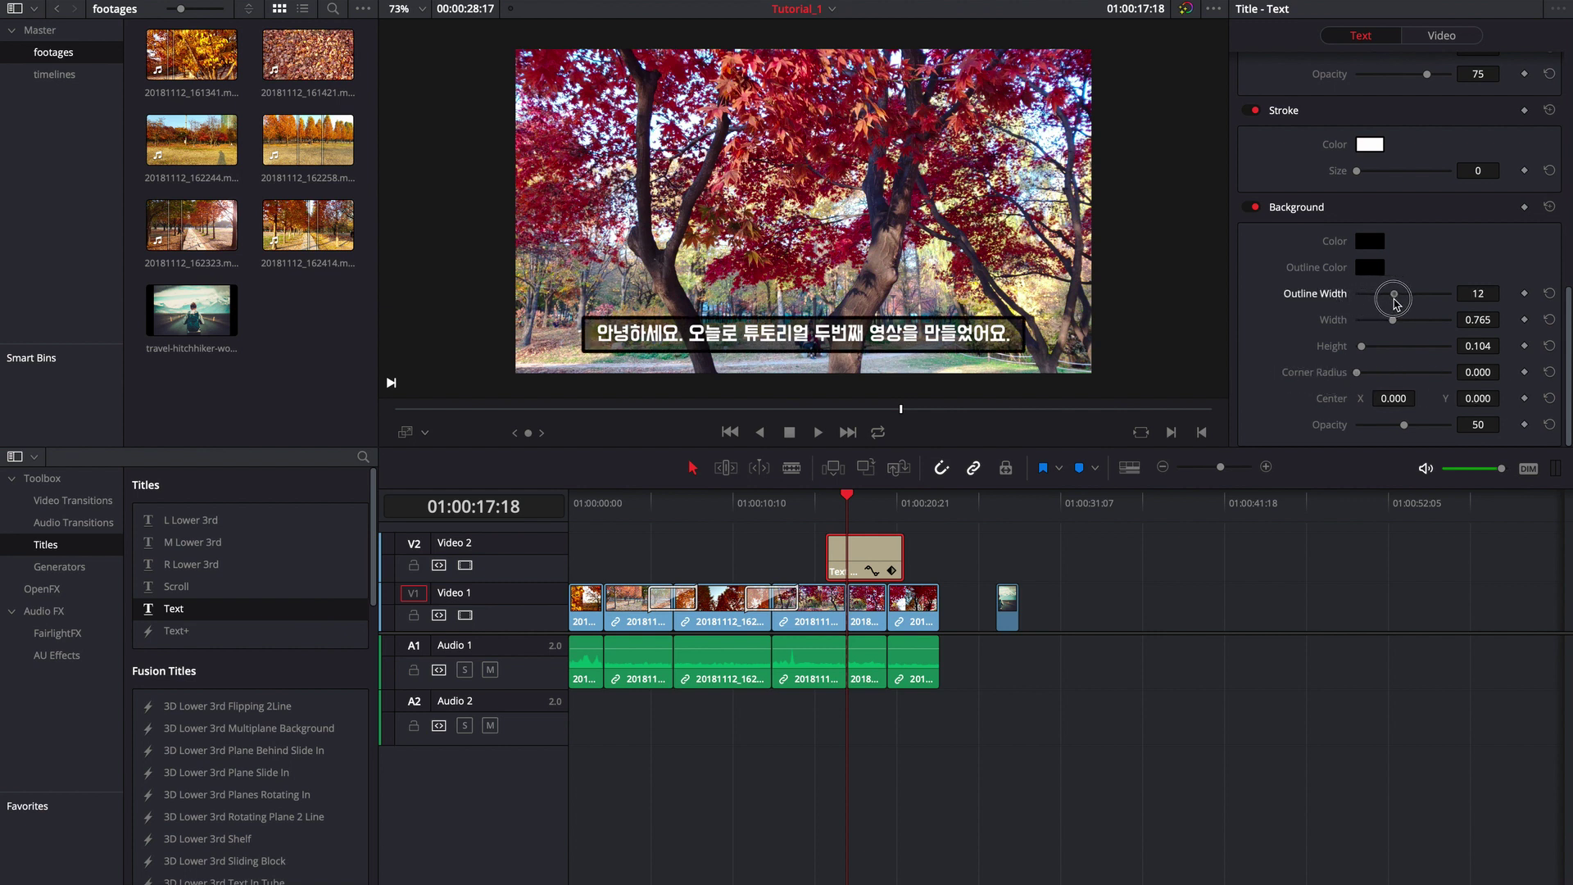
pyautogui.click(1370, 268)
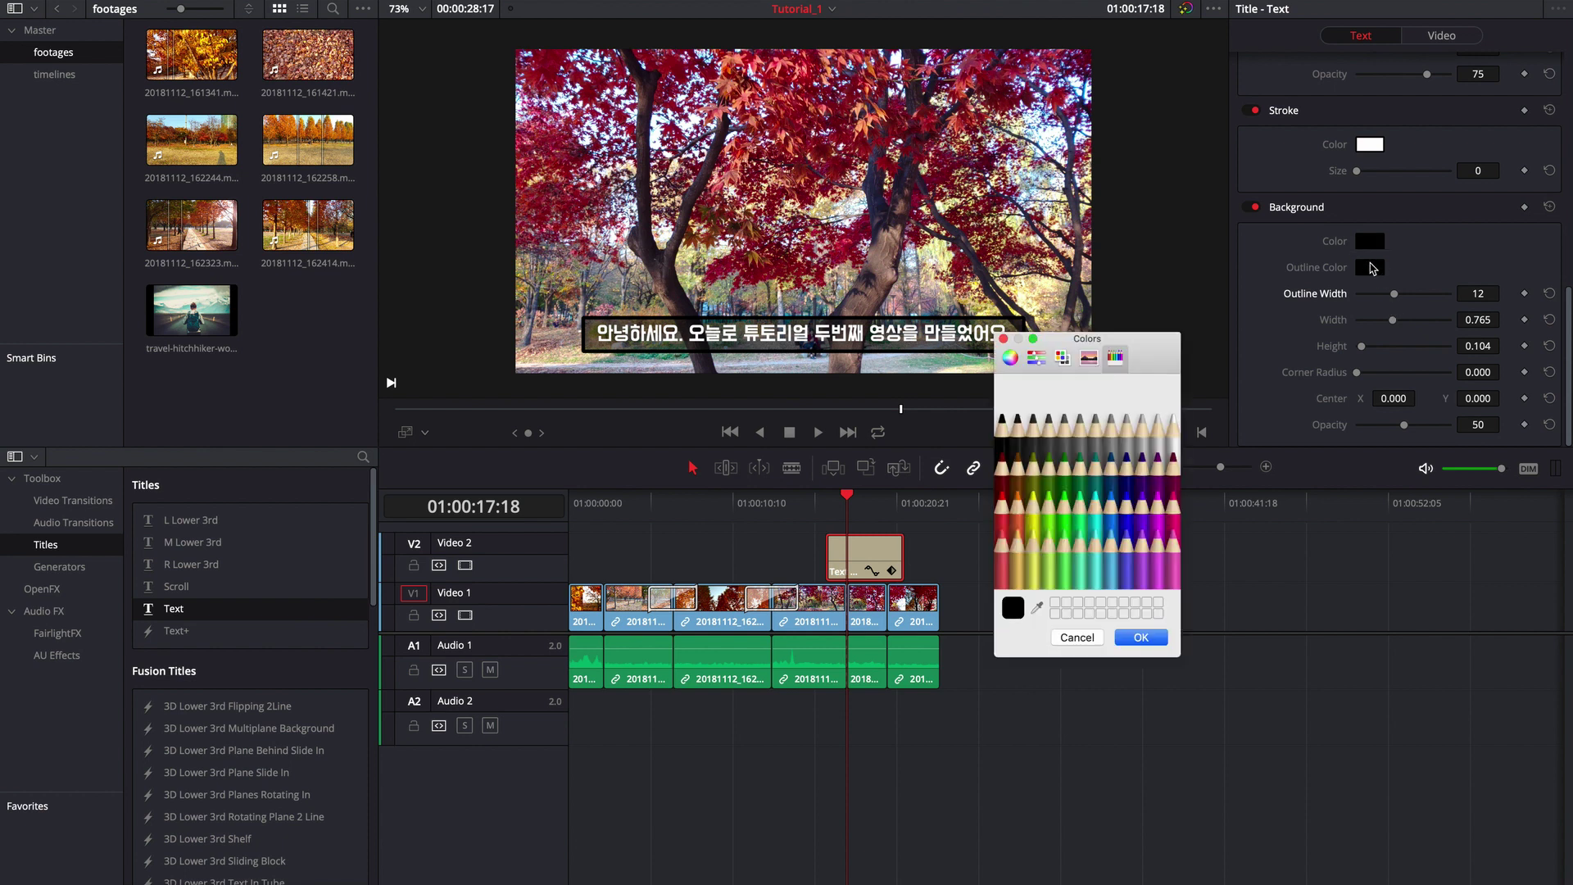
pyautogui.click(1034, 498)
pyautogui.click(1020, 498)
pyautogui.click(1003, 504)
pyautogui.click(1140, 638)
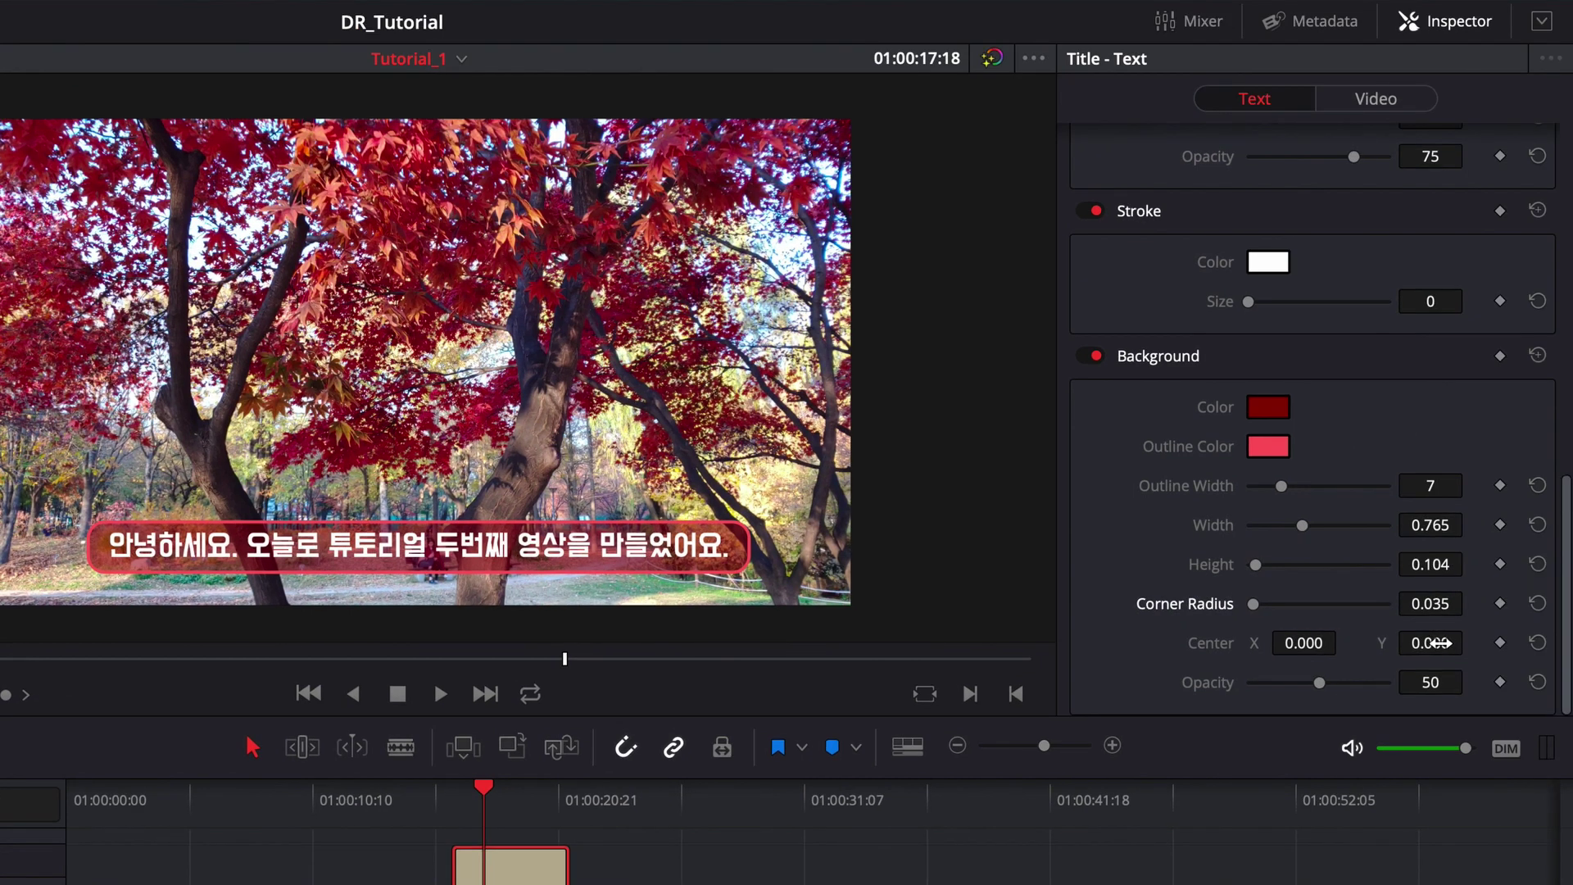
# - Set the subtitle background's width to 0.870 and its center to X -99, Y 3
pyautogui.moveTo(1439, 643)
pyautogui.mouseDown()
pyautogui.moveTo(1401, 643)
pyautogui.moveTo(1442, 643)
pyautogui.mouseUp()
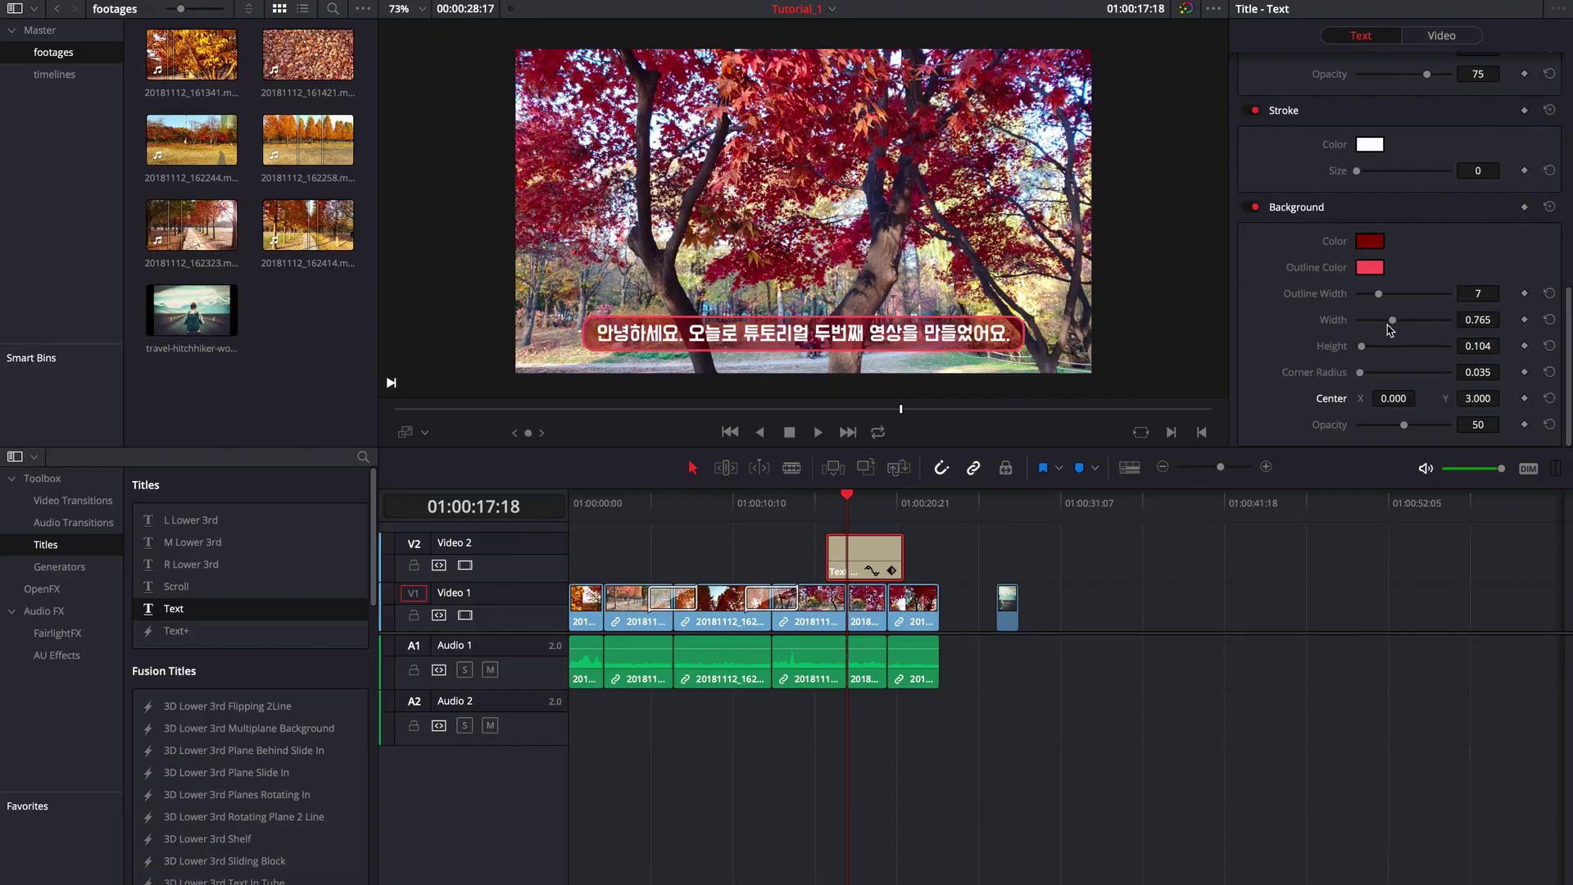
pyautogui.moveTo(1391, 319); pyautogui.dragTo(1399, 323)
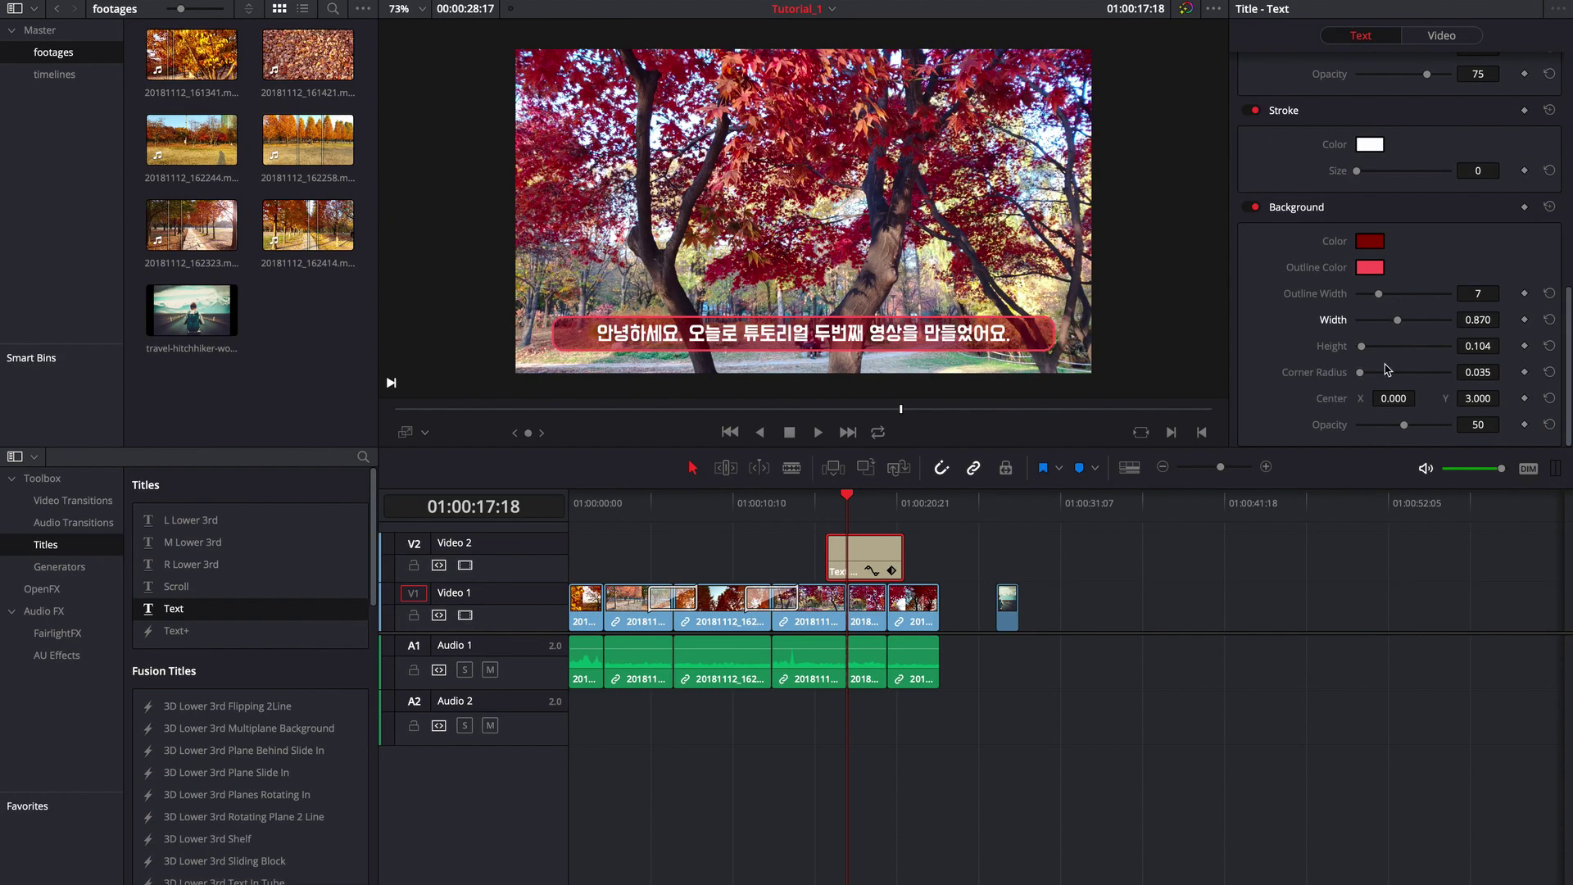
pyautogui.moveTo(1394, 398); pyautogui.dragTo(1313, 398)
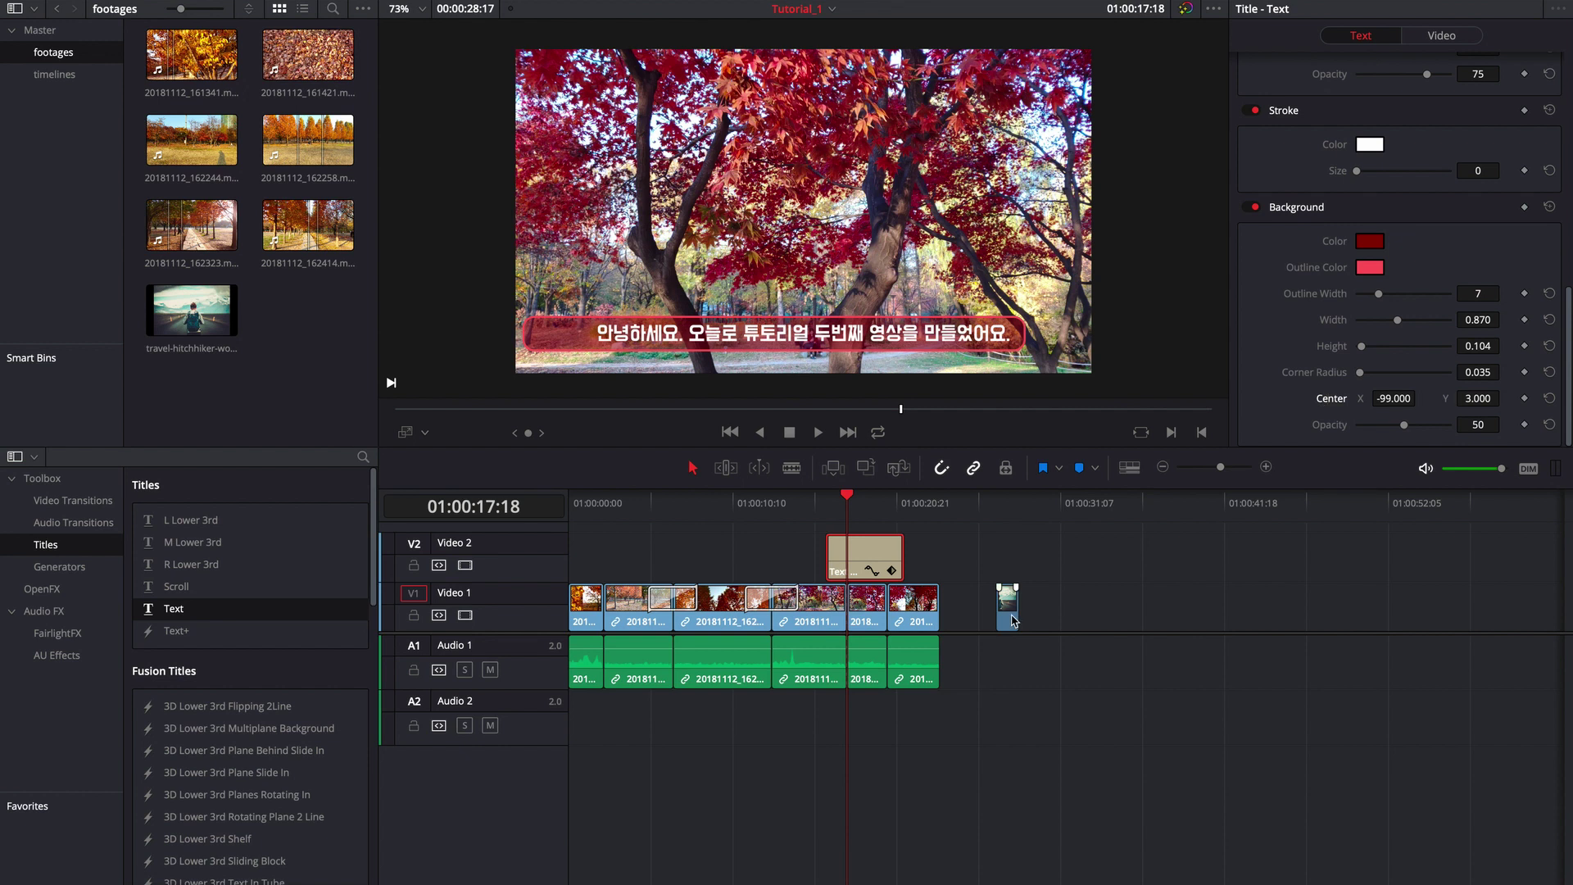
# - Place the hitchhiker photo clip above the title at the playhead, with zoom 0.200 and position X -677, Y -326
pyautogui.moveTo(1013, 621); pyautogui.dragTo(849, 515)
pyautogui.moveTo(1394, 164); pyautogui.dragTo(658, 374)
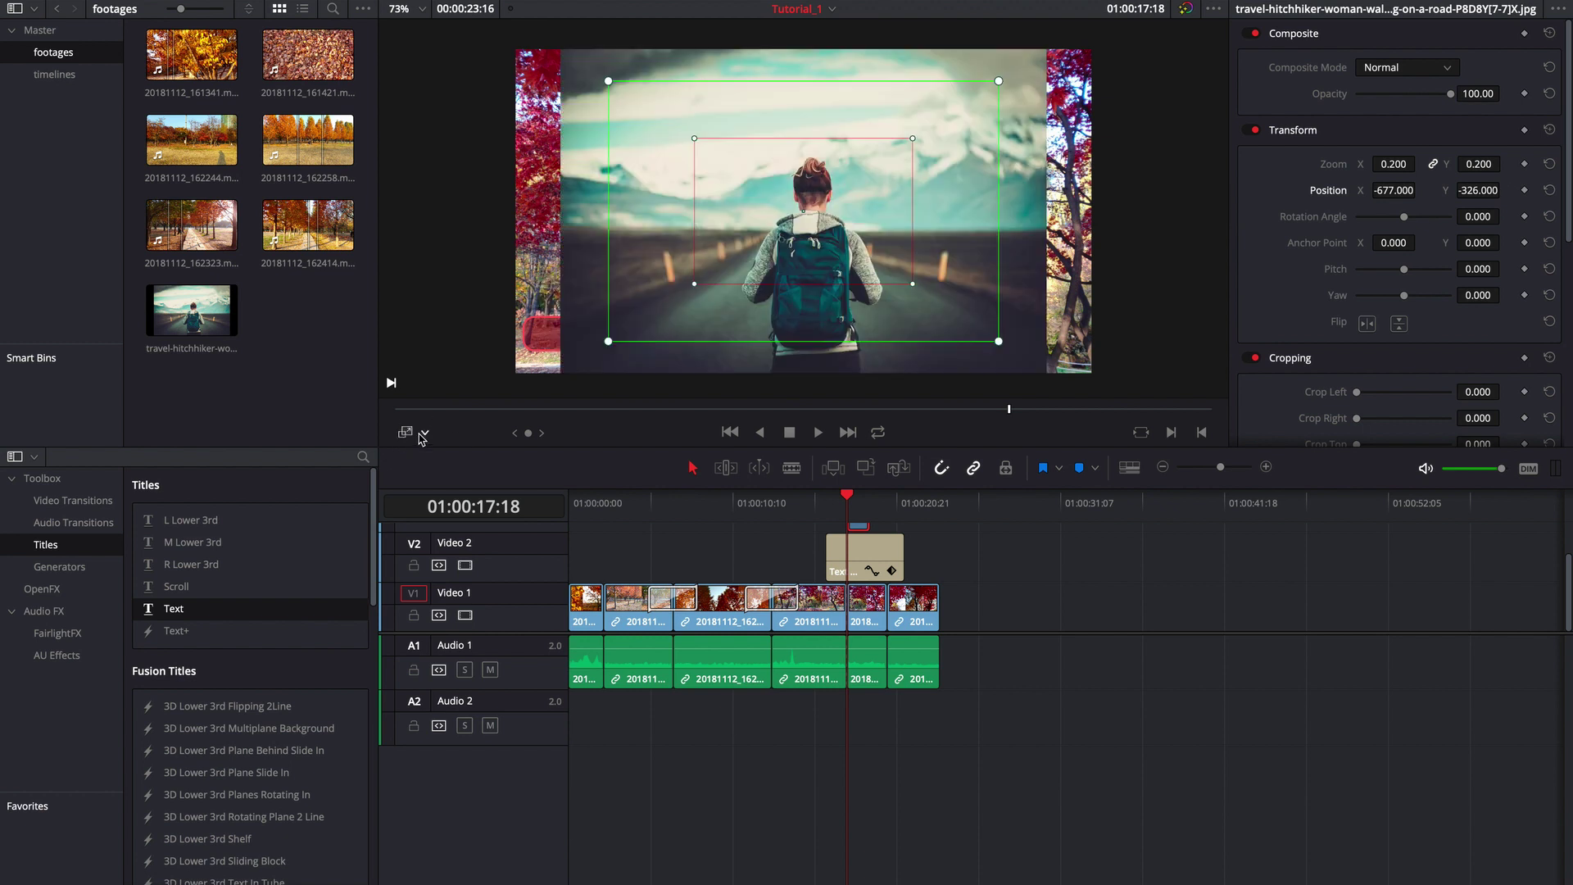
# - Crop the photo around the woman and enlarge it to a zoom of about 0.269 over the subtitle bar's left end
pyautogui.click(424, 432)
pyautogui.click(443, 475)
pyautogui.moveTo(620, 294)
pyautogui.mouseDown()
pyautogui.moveTo(602, 308)
pyautogui.moveTo(625, 283)
pyautogui.mouseUp()
pyautogui.moveTo(551, 342); pyautogui.dragTo(594, 277)
pyautogui.click(405, 432)
pyautogui.click(449, 457)
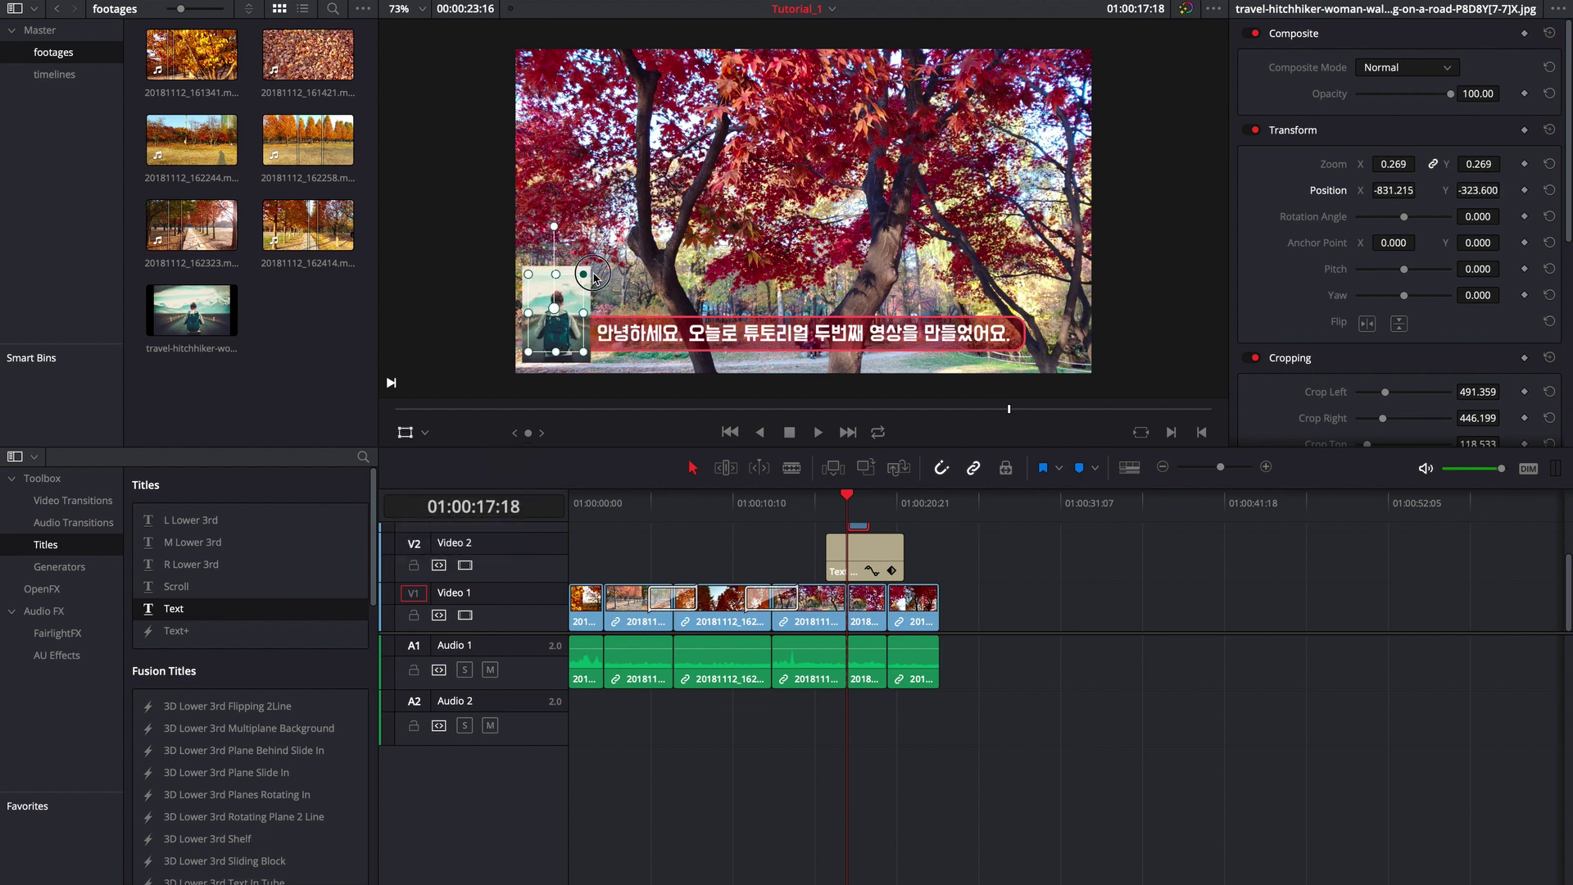
# - Feather the cropped photo's edges with a softness of -44.350 and hide the on-screen transform controls
pyautogui.scroll(-3, 1343, 369)
pyautogui.moveTo(1404, 350)
pyautogui.mouseDown()
pyautogui.moveTo(1432, 348)
pyautogui.moveTo(1369, 348)
pyautogui.moveTo(1379, 357)
pyautogui.mouseUp()
pyautogui.click(409, 435)
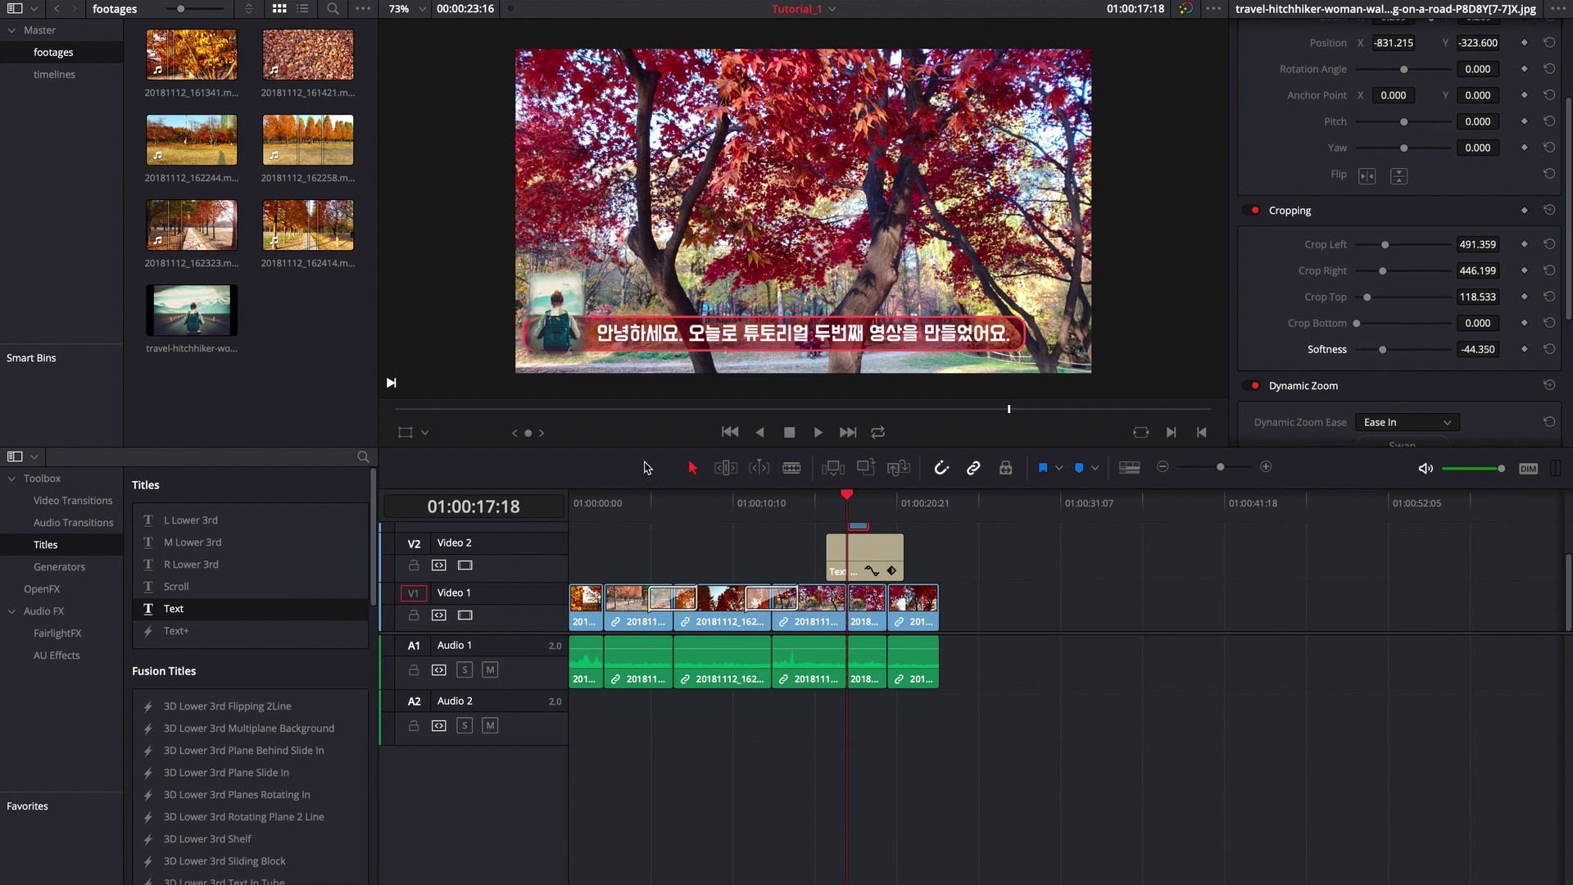
# - Shift the subtitle right by setting its Position X to 1065, and move the photo right to match
pyautogui.click(870, 562)
pyautogui.scroll(-3, 1388, 401)
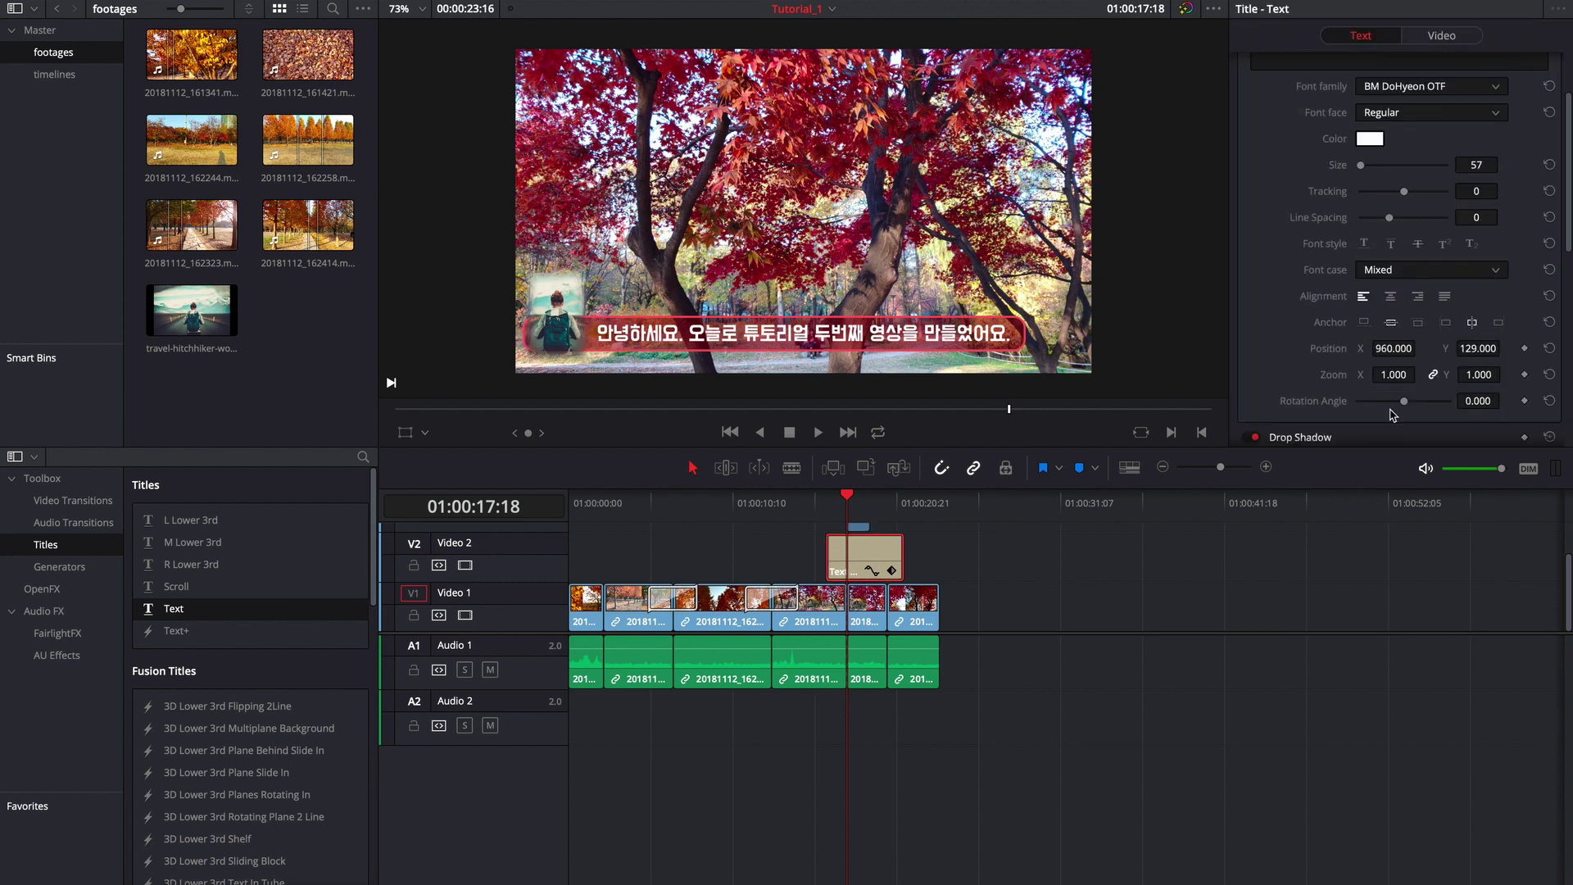
pyautogui.moveTo(1390, 352); pyautogui.dragTo(1454, 355)
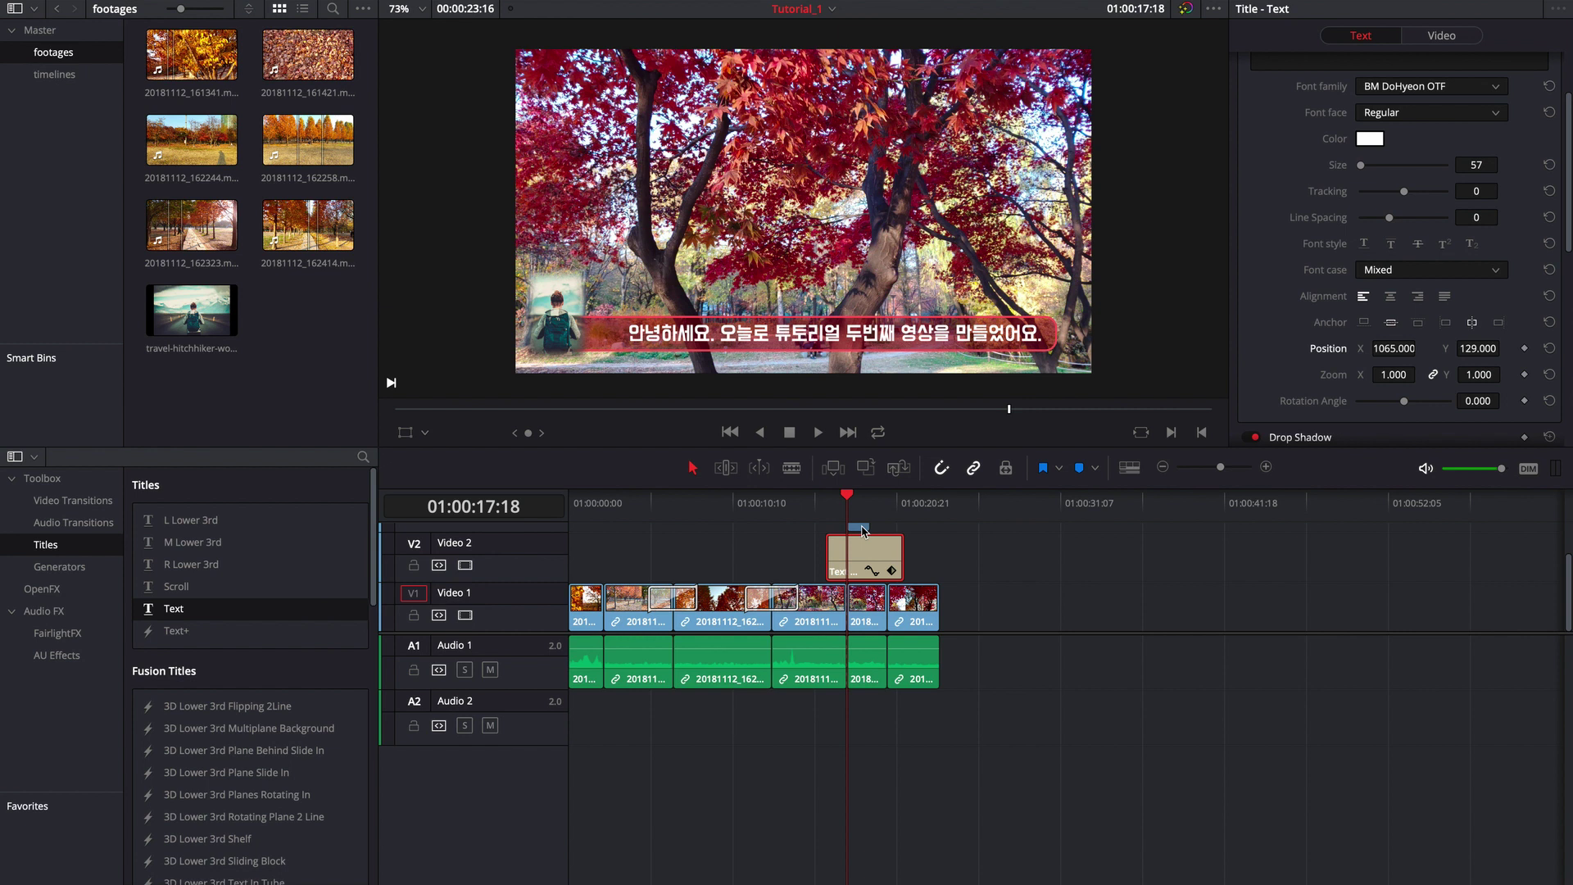
pyautogui.click(861, 526)
pyautogui.scroll(5, 1362, 325)
pyautogui.moveTo(1393, 190); pyautogui.dragTo(1420, 191)
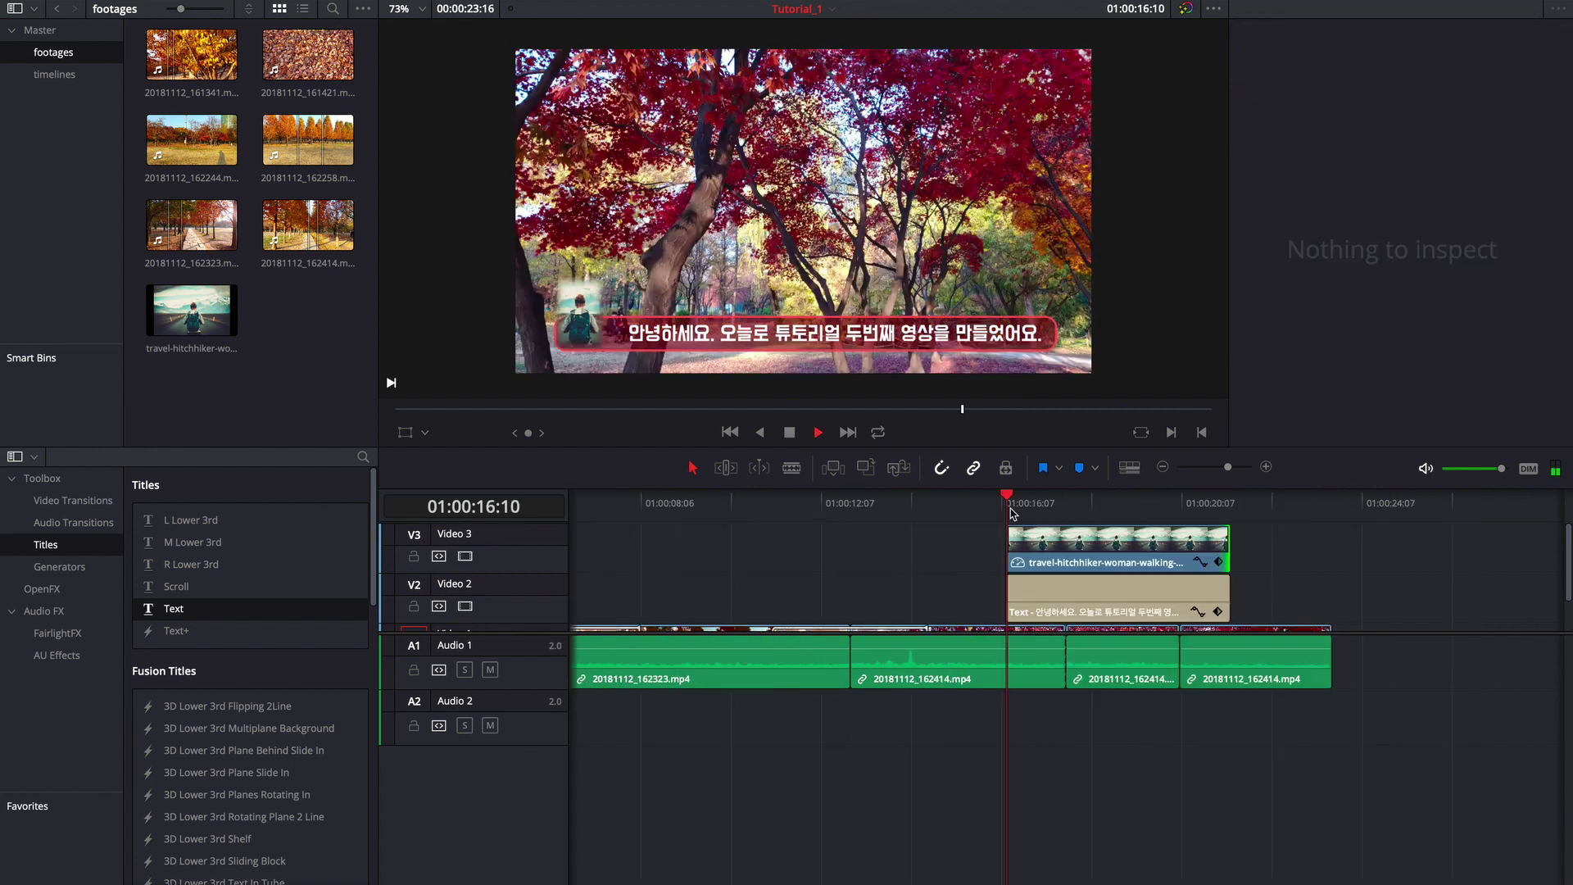
# - Play back the subtitle section and try a background opacity of 23 on the title
pyautogui.press('space')
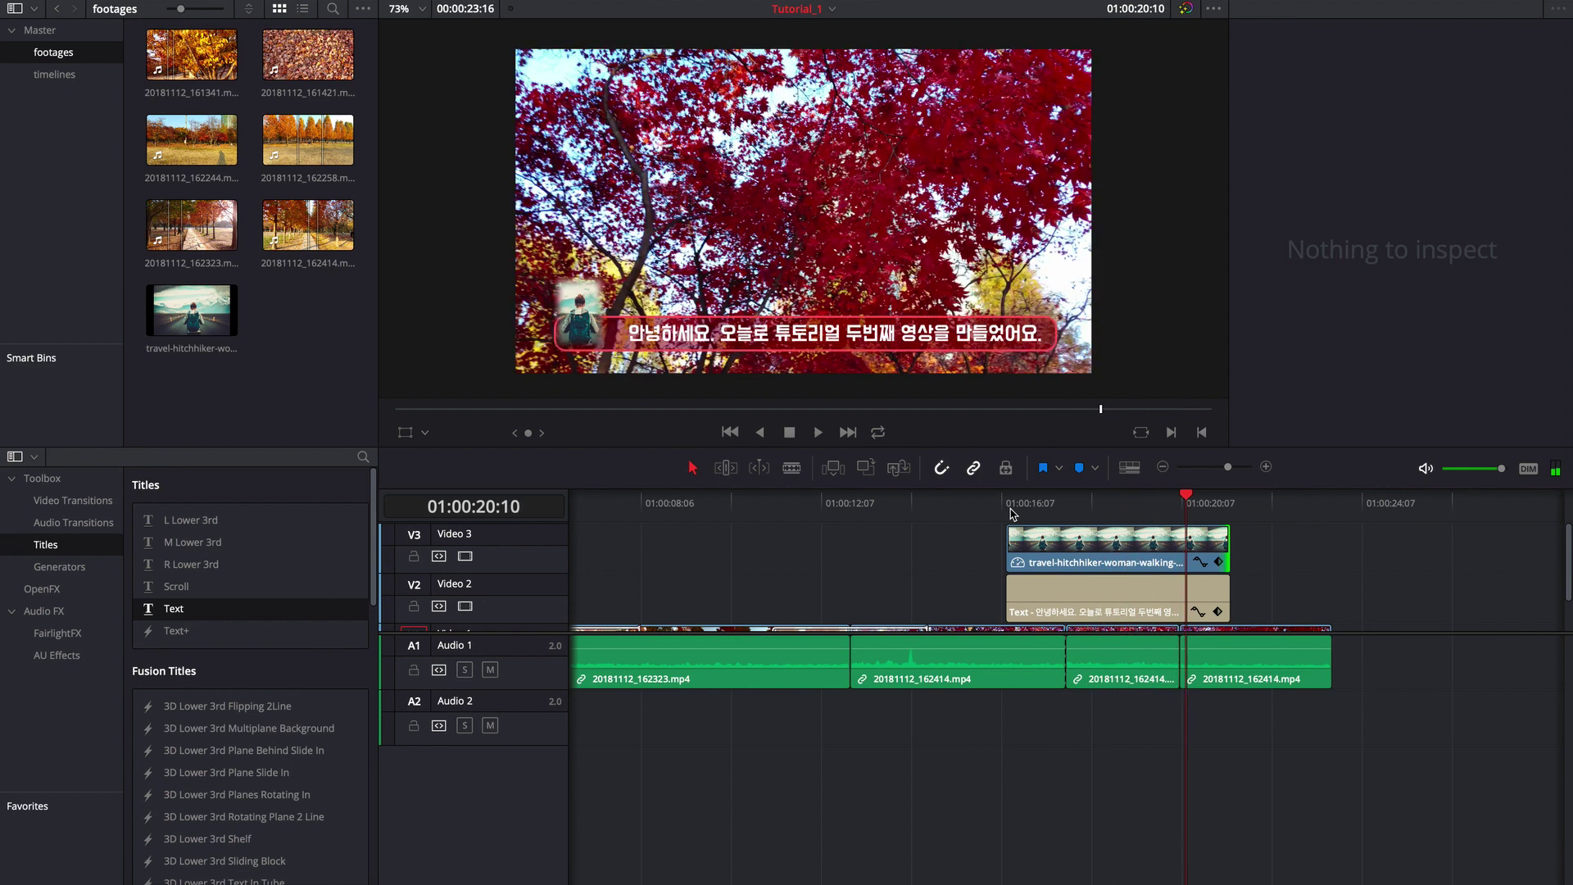
pyautogui.click(1066, 503)
pyautogui.click(1098, 590)
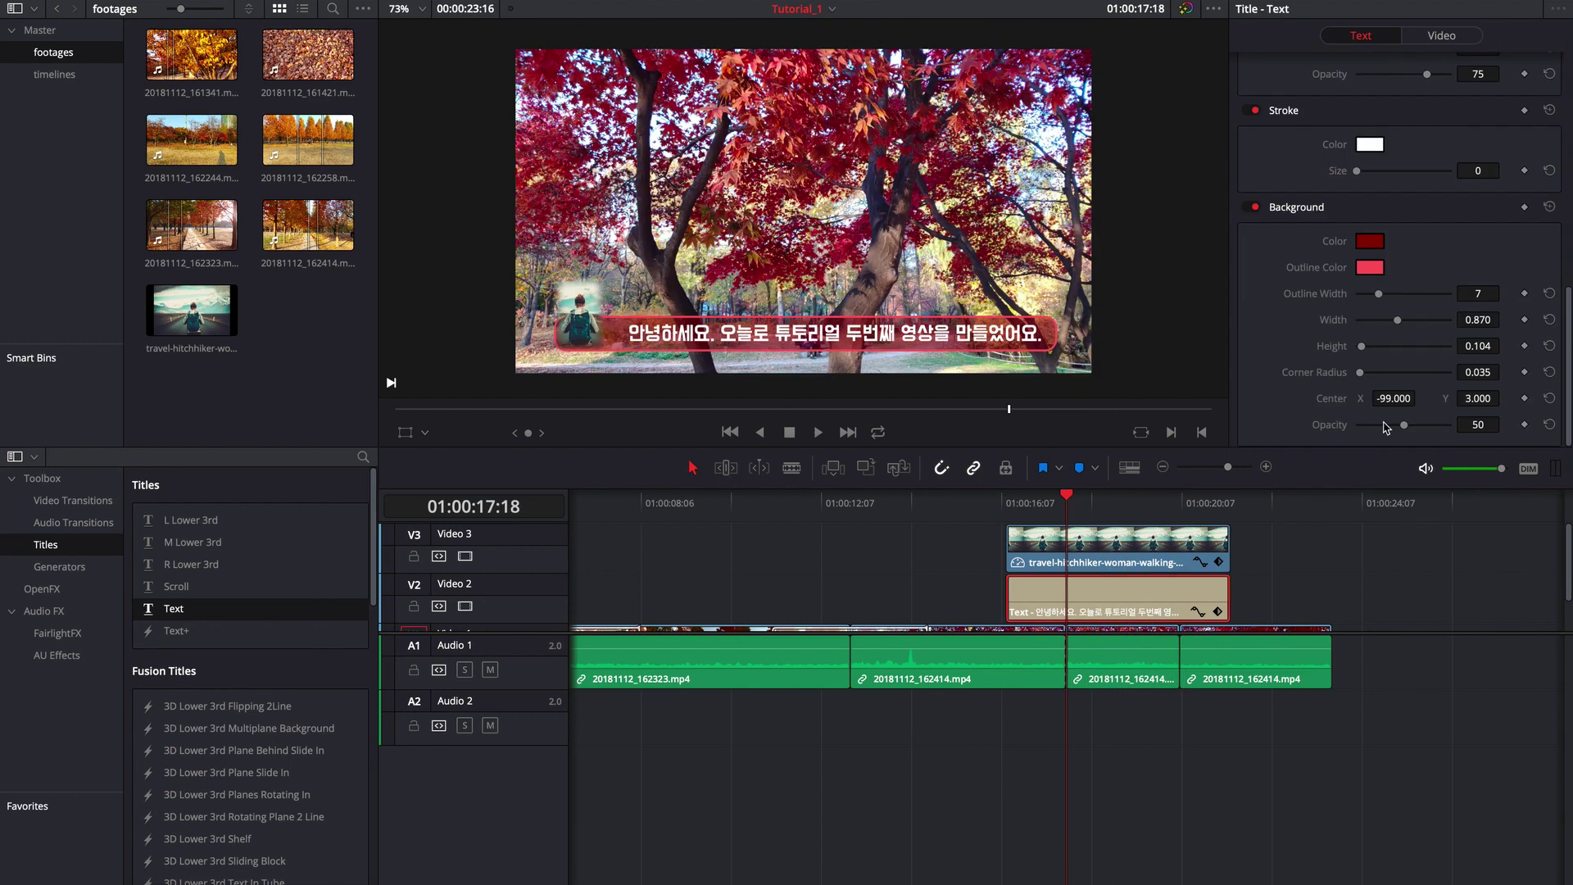
pyautogui.moveTo(1401, 427); pyautogui.dragTo(1380, 431)
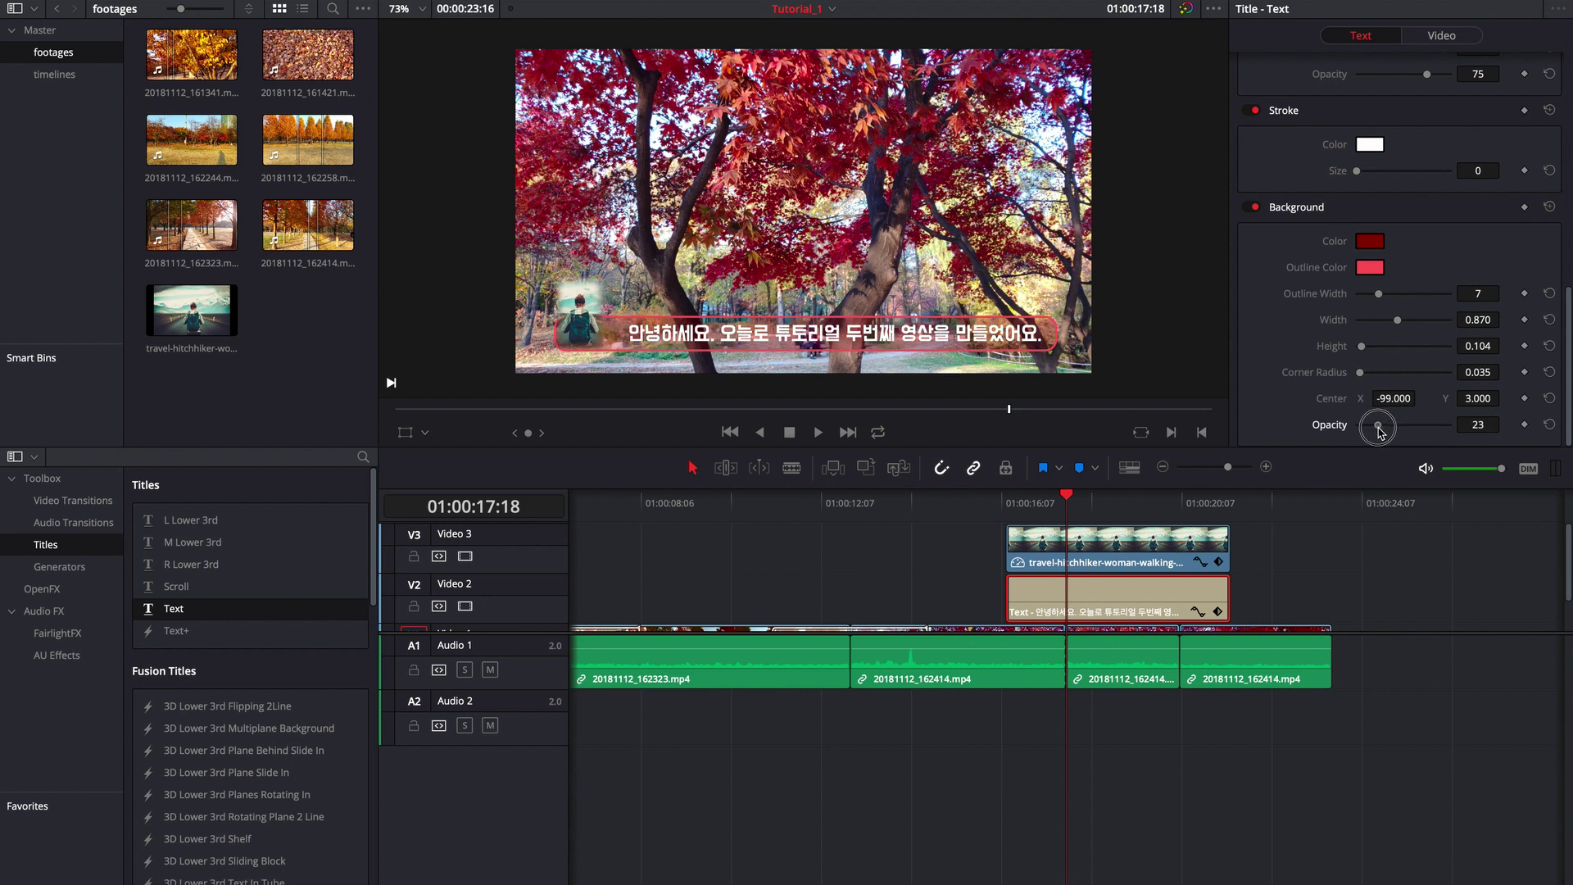
# - Examine the title's video settings, including its composite, transform and cropping controls
pyautogui.scroll(10, 1392, 369)
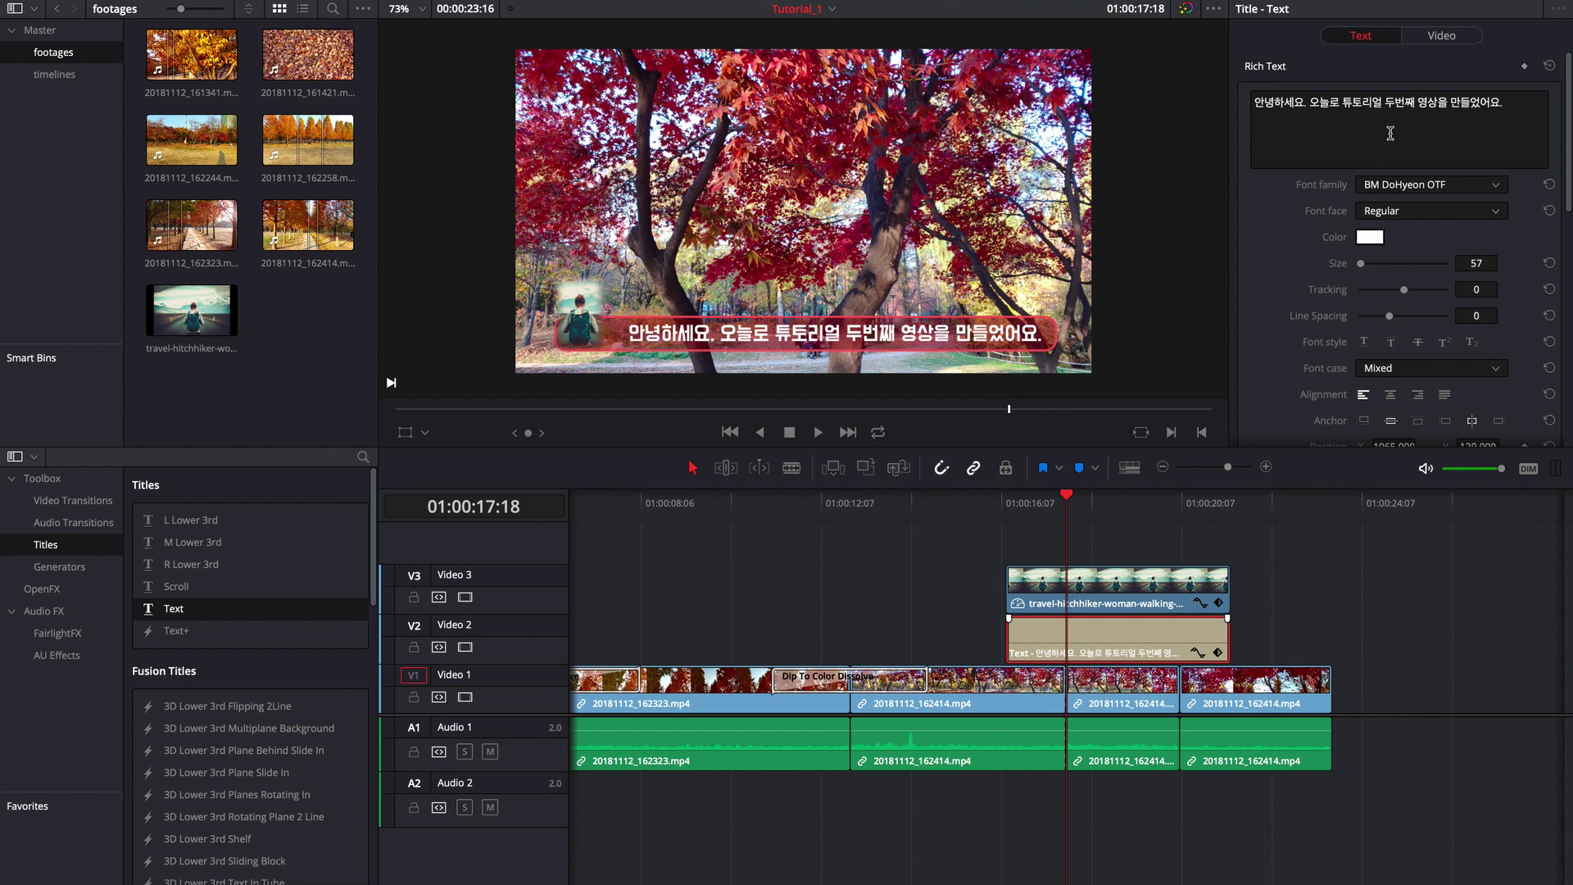
pyautogui.click(1432, 37)
pyautogui.scroll(-1, 1439, 82)
pyautogui.scroll(5, 1393, 245)
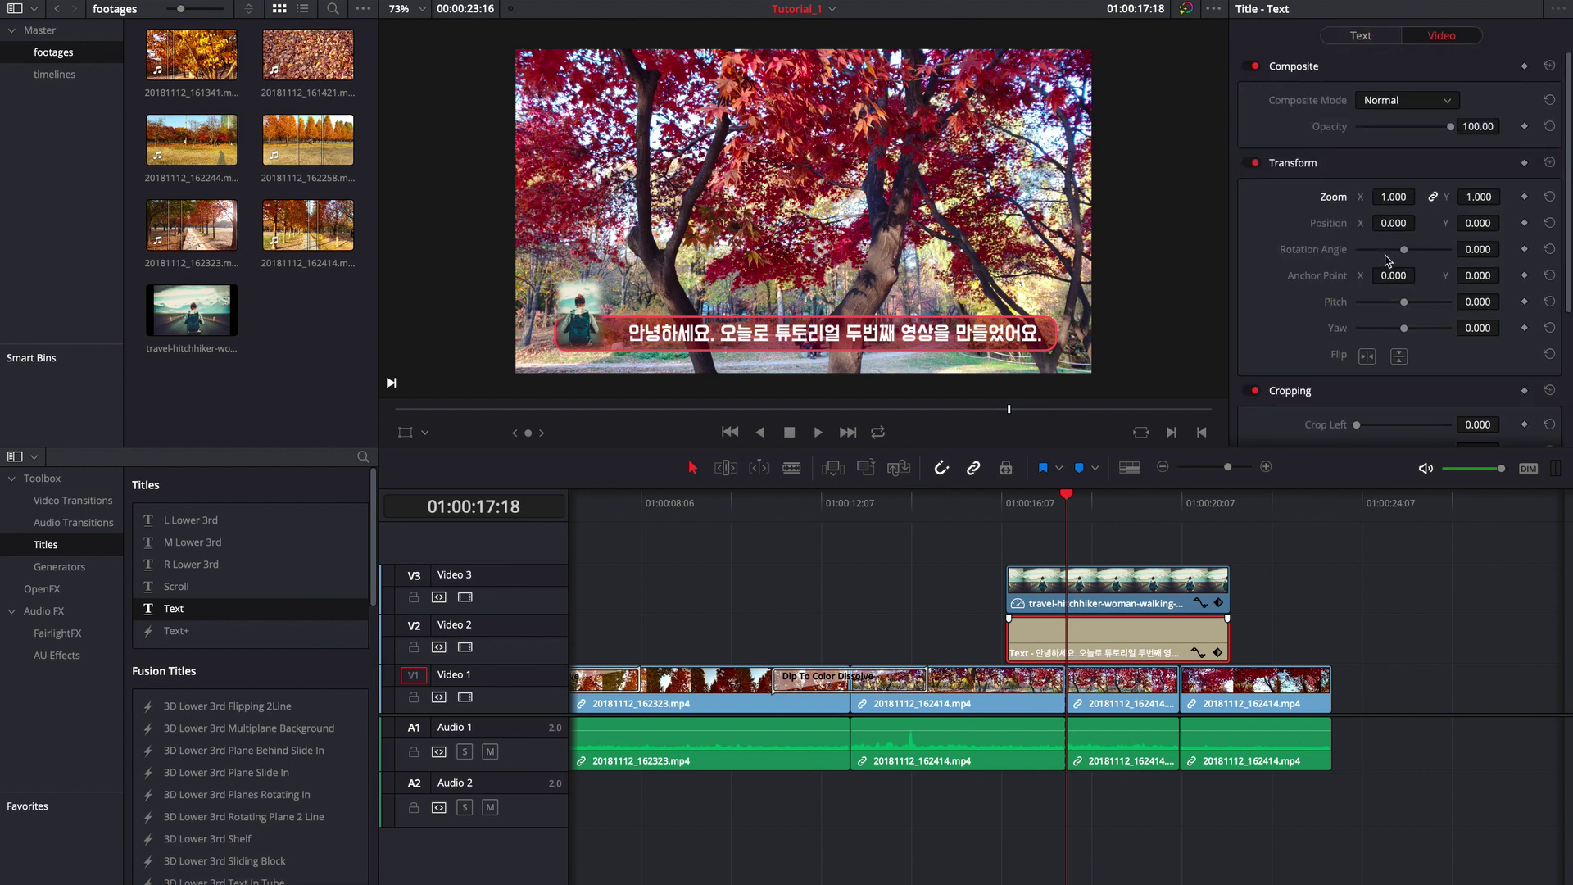